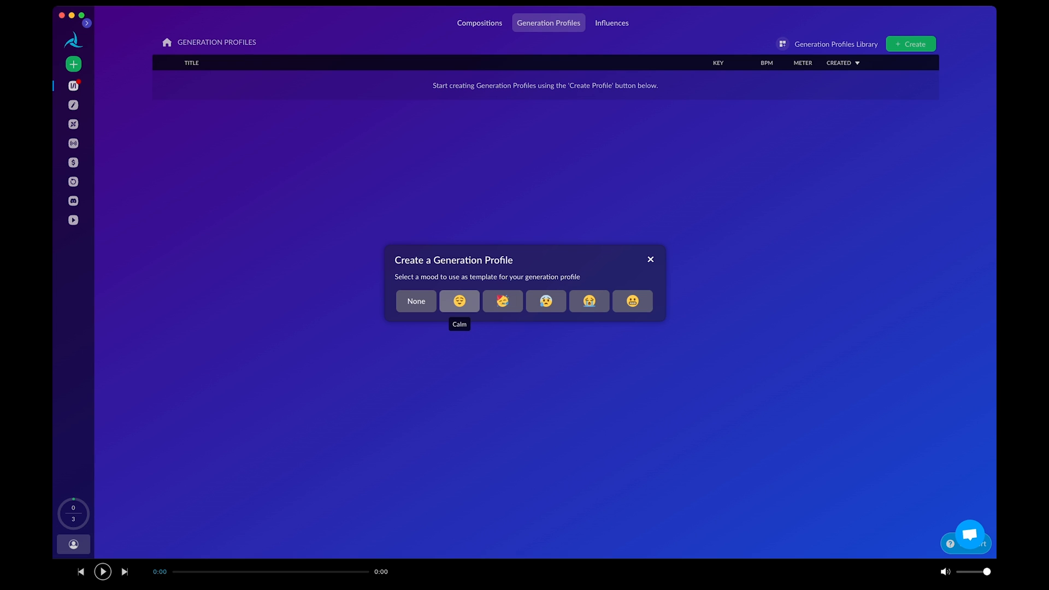
- Create a generation profile from the Calm mood template and add a Percussion layer to it
click(459, 301)
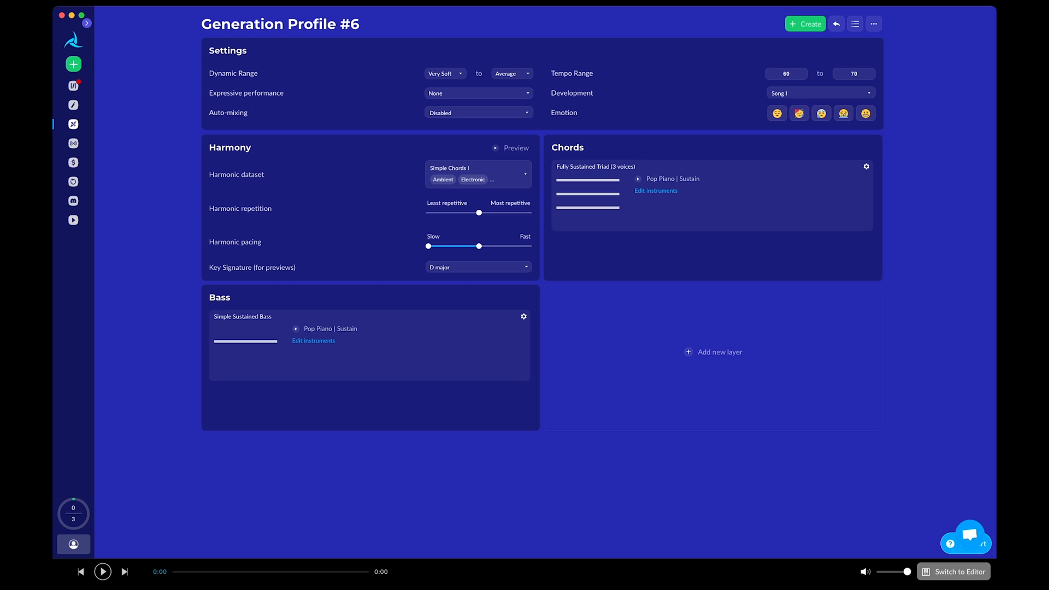
click(713, 351)
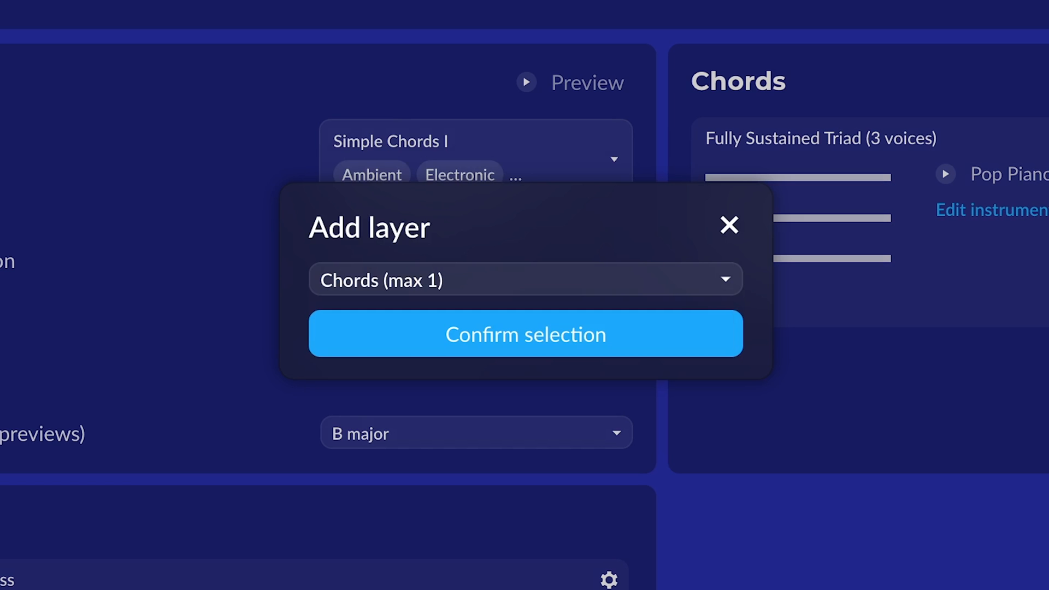
click(554, 283)
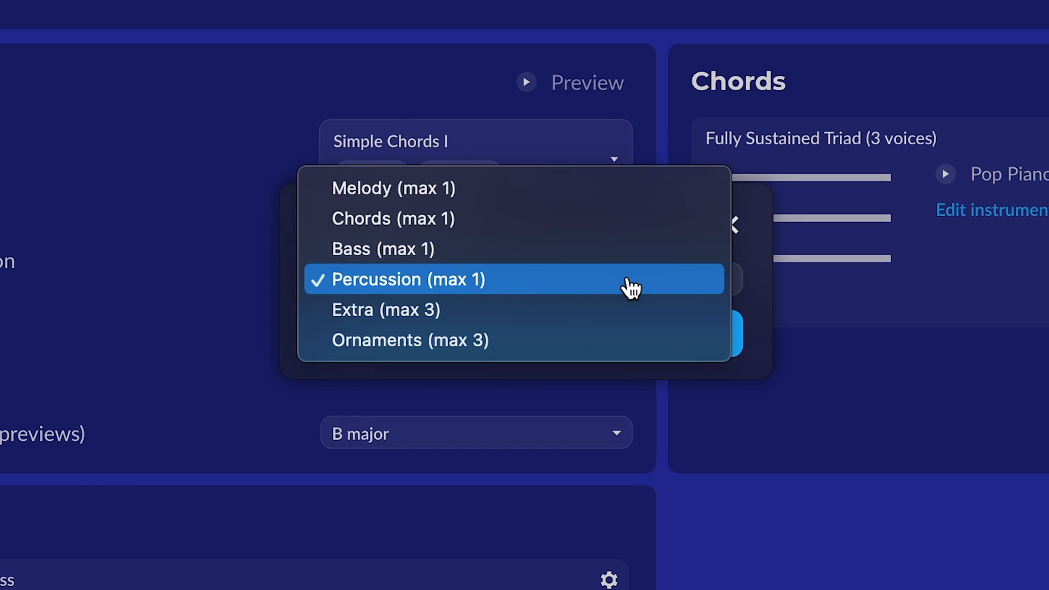
click(631, 288)
click(631, 333)
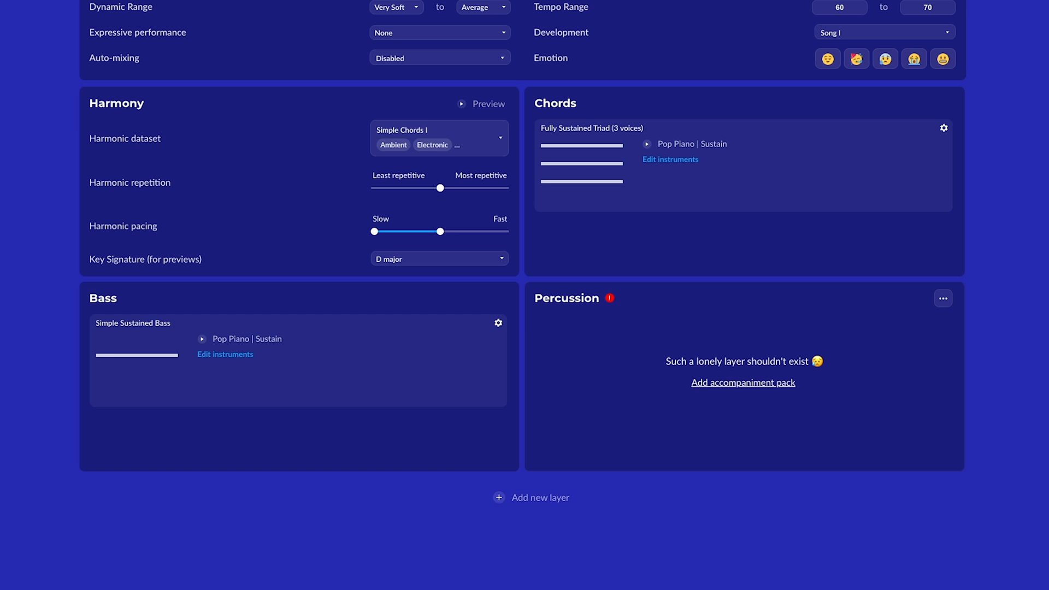
- Add the Drum N Bass Perc accompaniment pack to the empty Percussion layer
click(744, 383)
scroll(577, 344, down, 2)
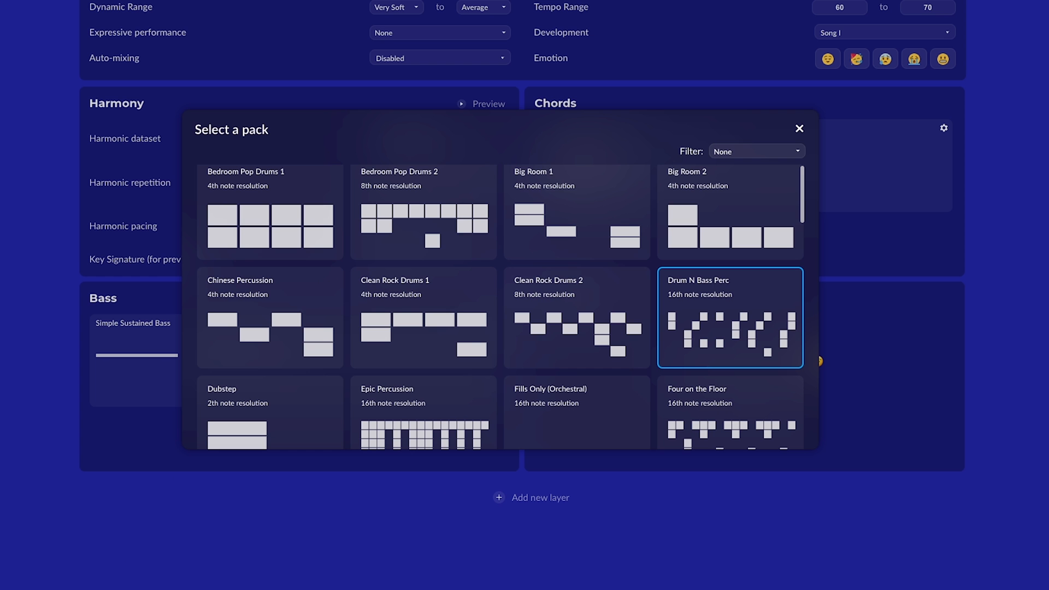
click(731, 318)
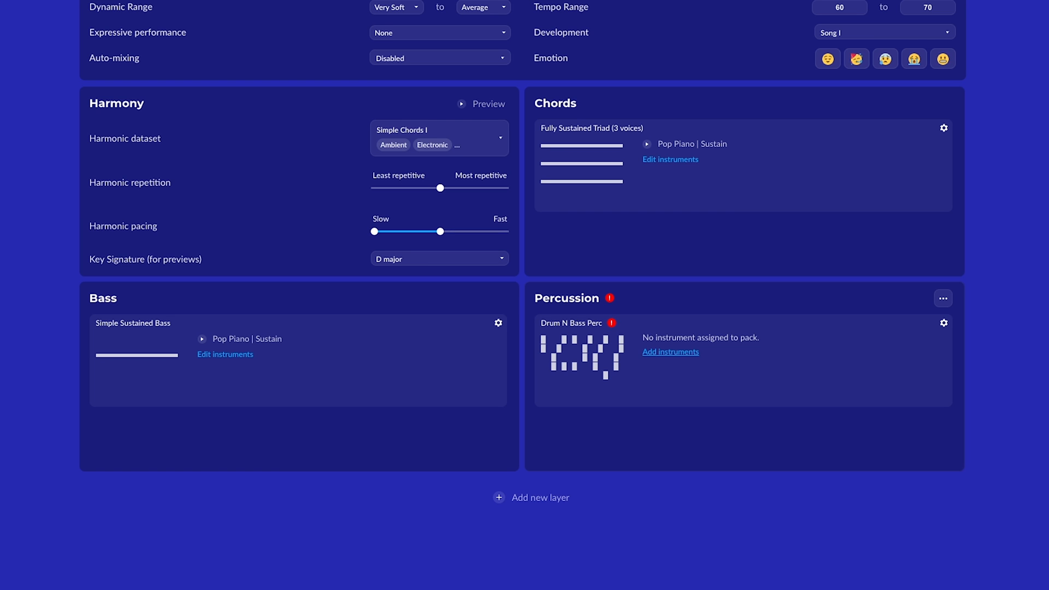
- Assign Drum & Bass Kit 1 and Drum & Bass Kit 2 as instruments for the Drum N Bass Perc pack
click(671, 352)
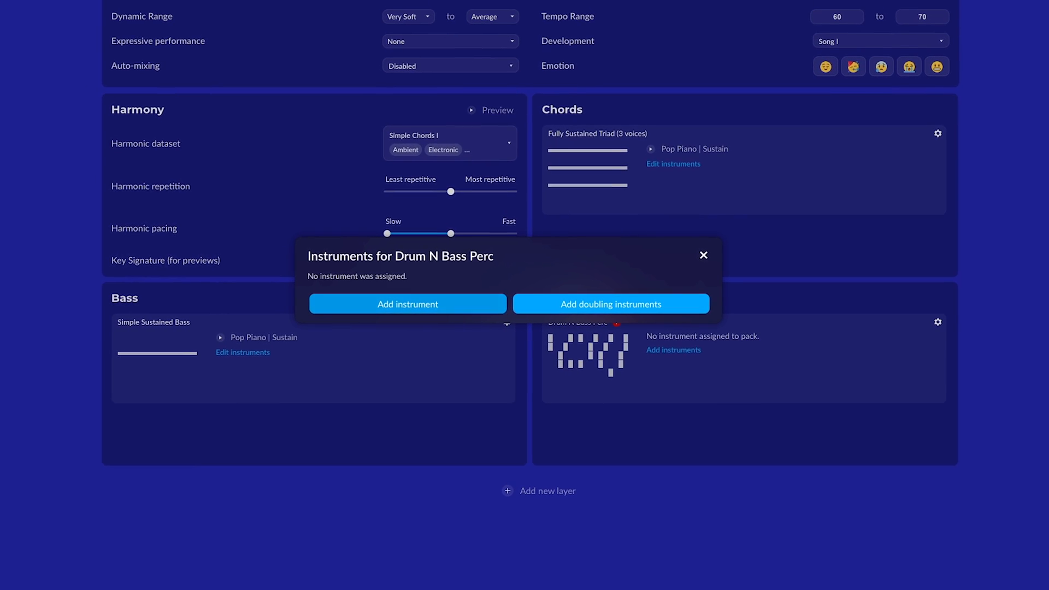
click(398, 302)
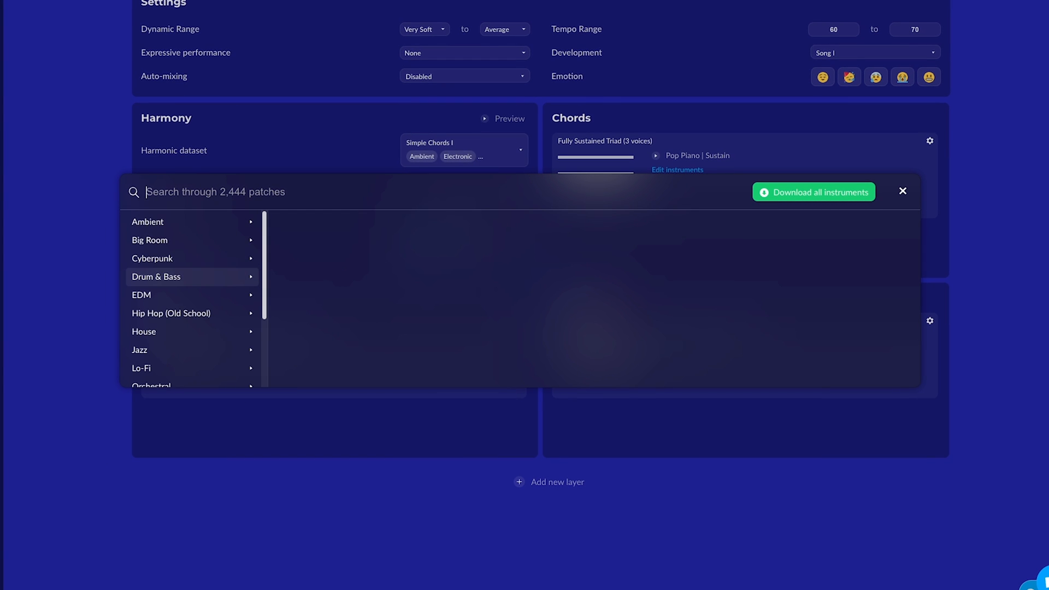
click(164, 276)
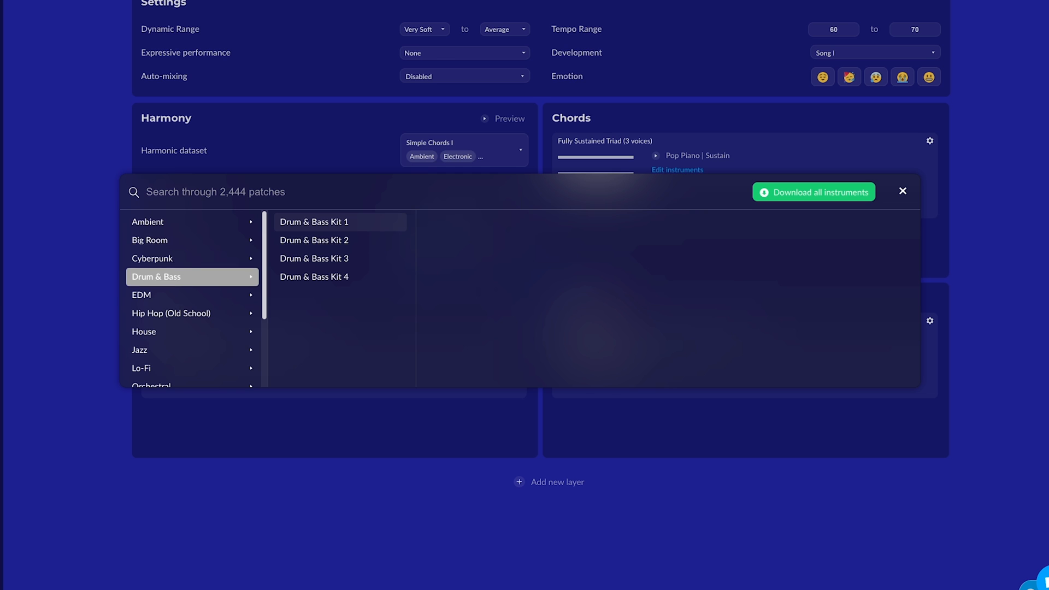
click(322, 222)
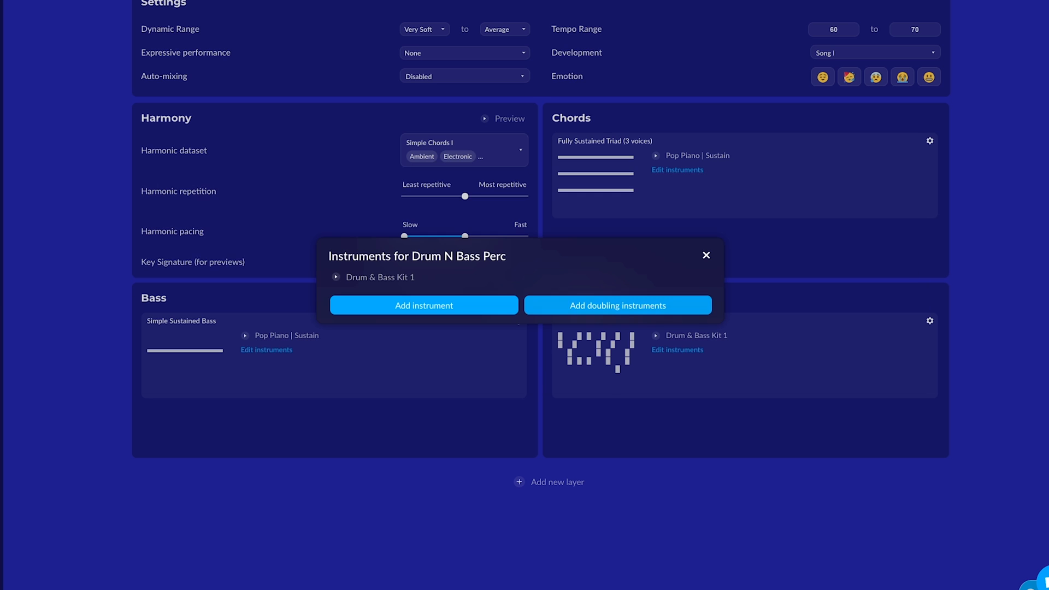
click(399, 305)
click(164, 276)
click(322, 241)
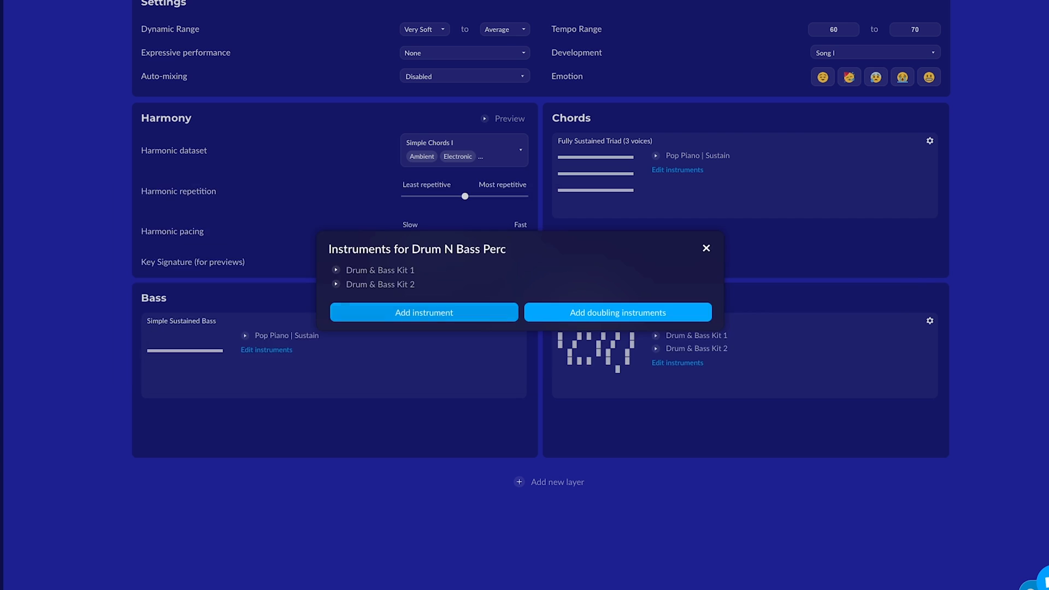
- Add Drum & Bass Kit 3 and Kit 4 to the Drum N Bass Perc pack and preview Kit 3
click(415, 312)
click(164, 276)
click(322, 259)
click(415, 319)
click(164, 277)
click(322, 276)
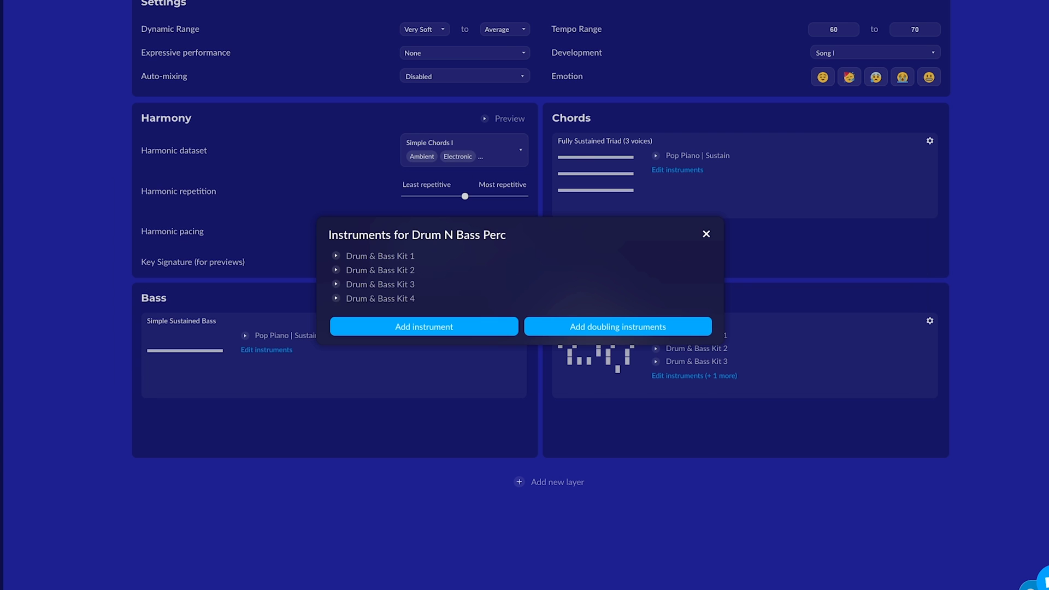
click(706, 234)
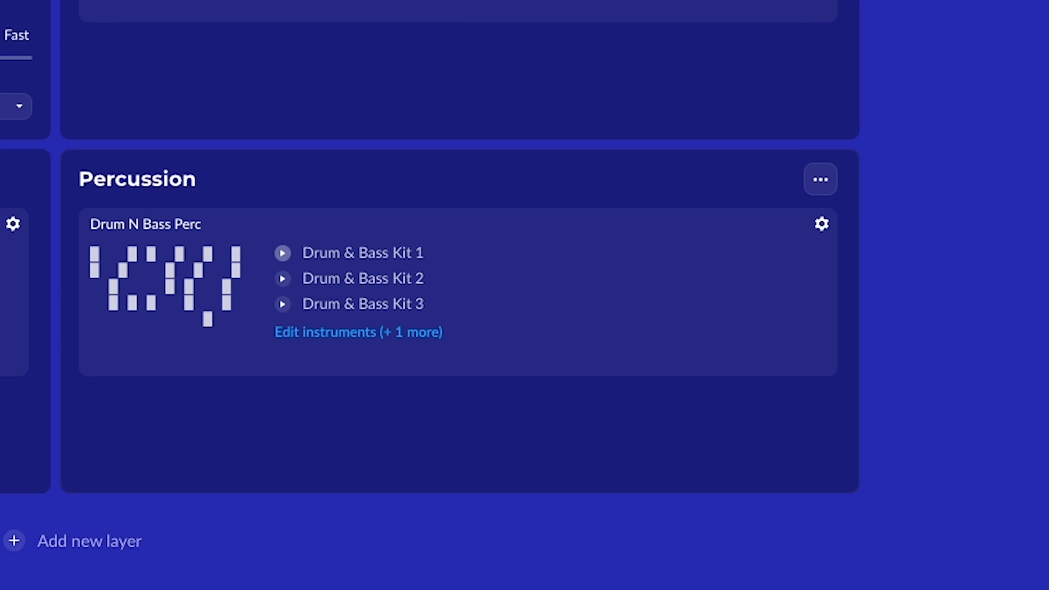
click(282, 304)
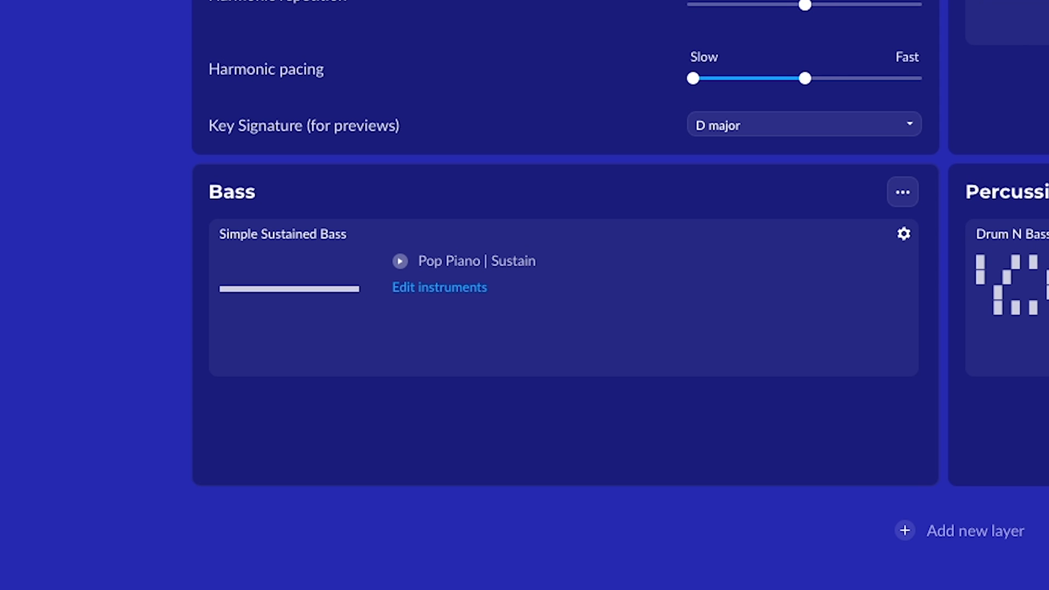
- Replace the Pop Piano instrument of the Simple Sustained Bass pack with the synthesizer bass patch Bass 01: Sine, Sustain
click(439, 287)
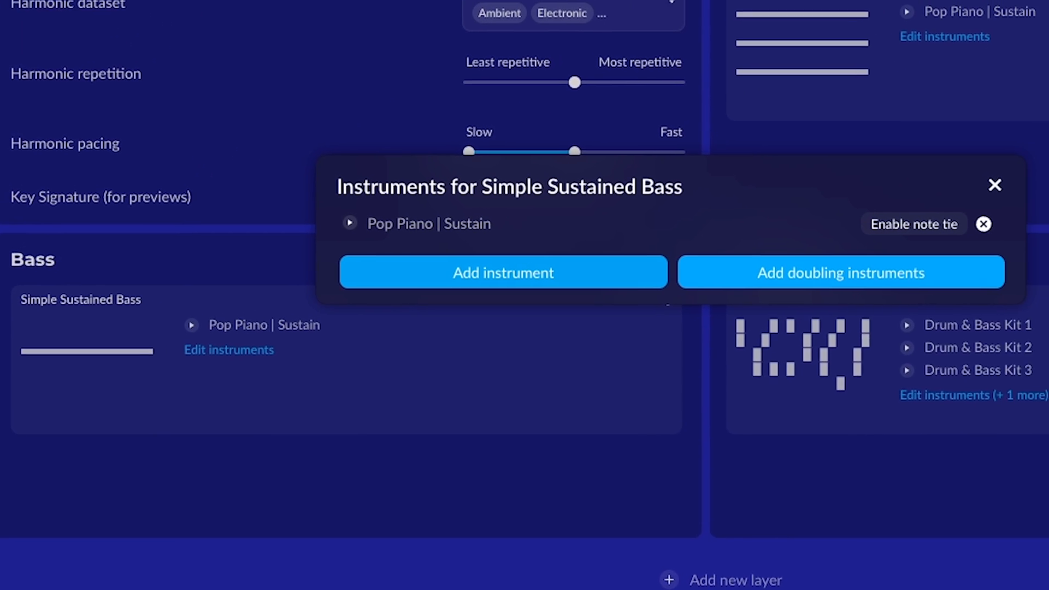
click(869, 258)
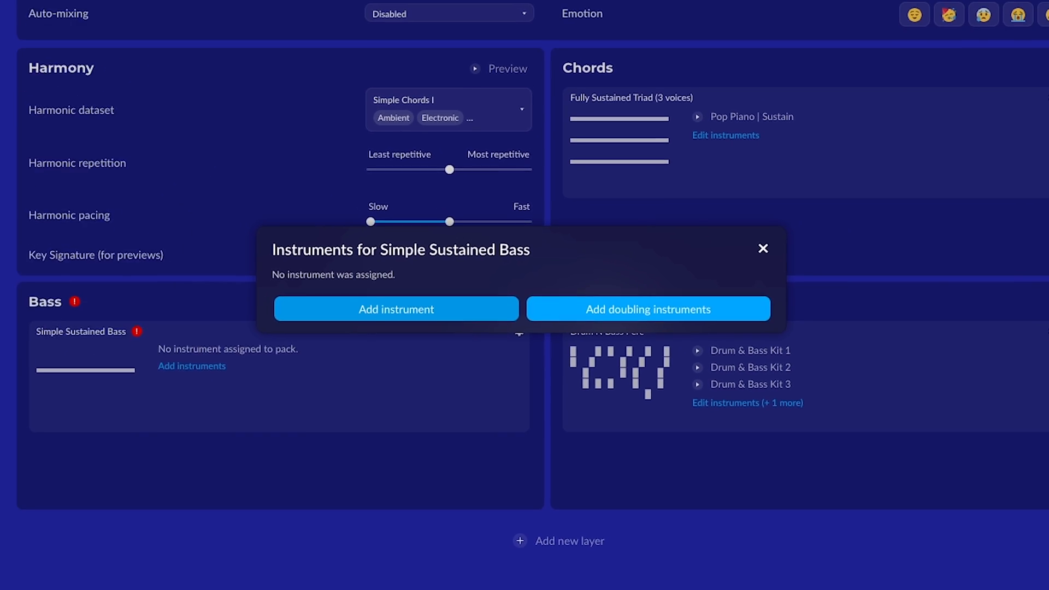
click(402, 305)
scroll(183, 297, down, 1)
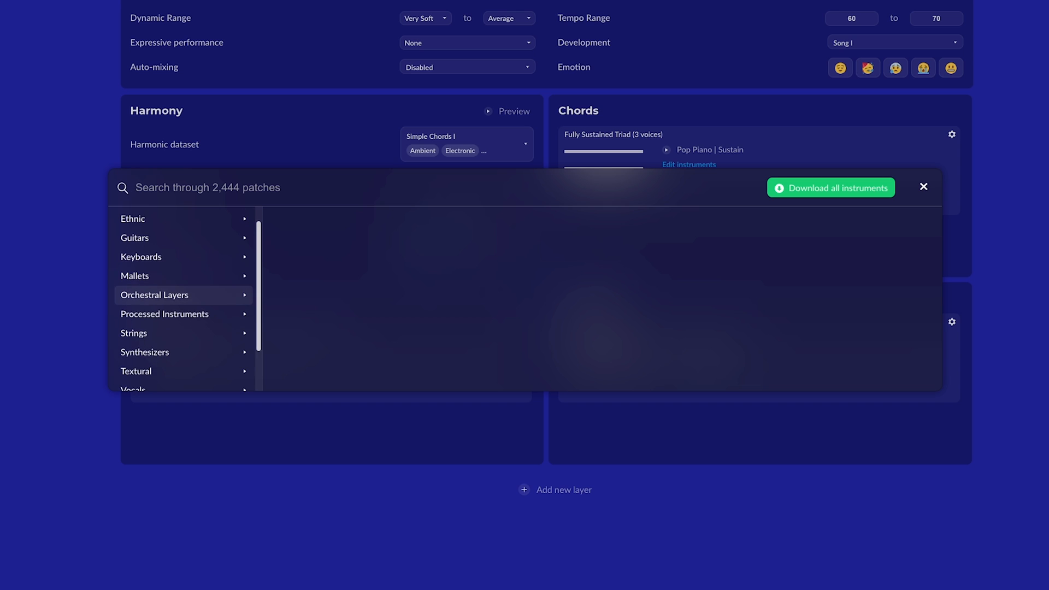
scroll(183, 297, down, 3)
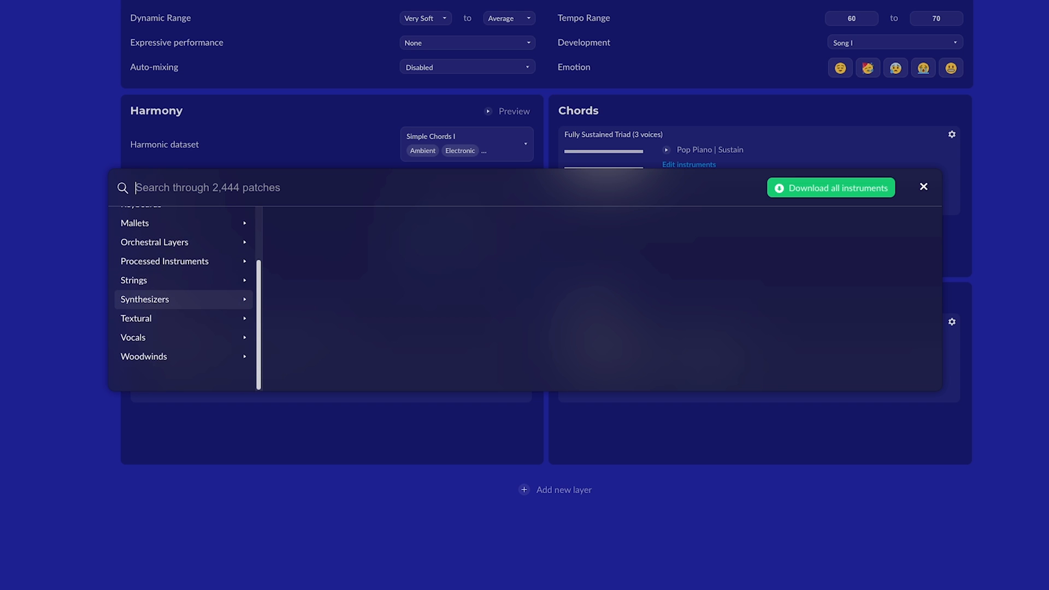
click(183, 299)
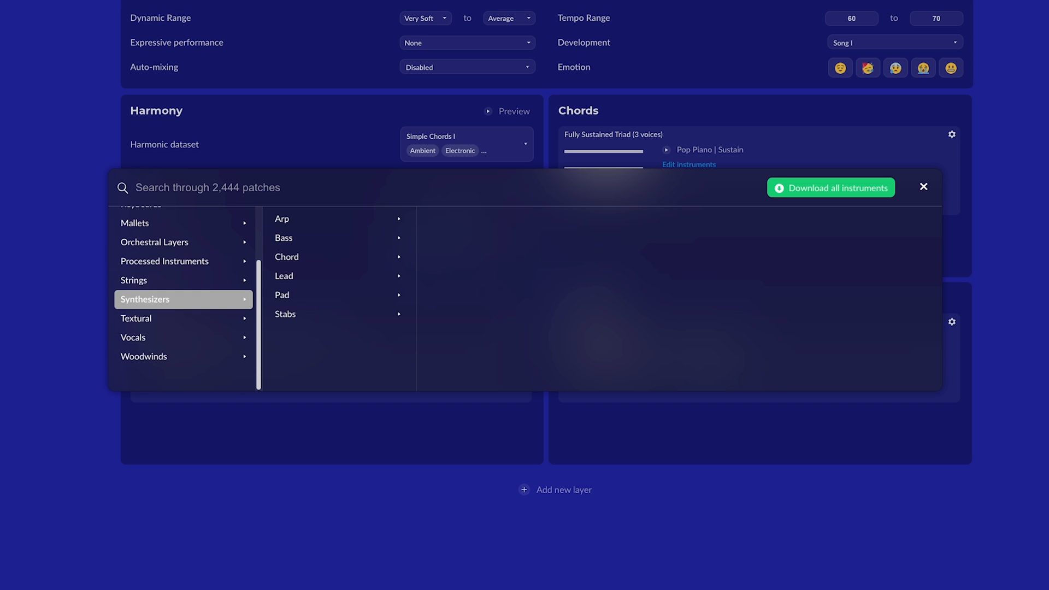
click(338, 238)
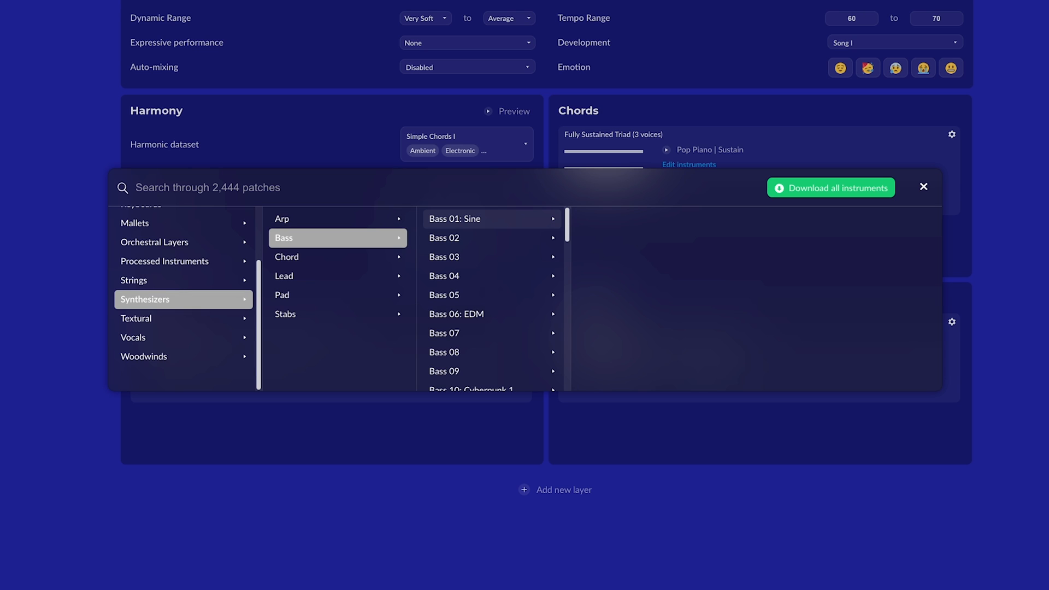
click(492, 220)
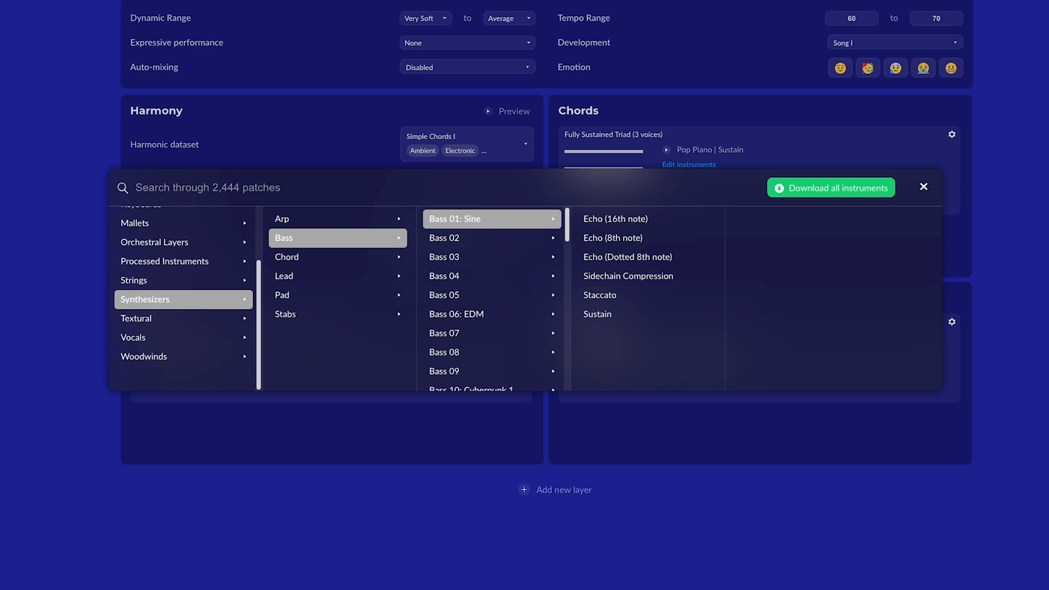
click(338, 237)
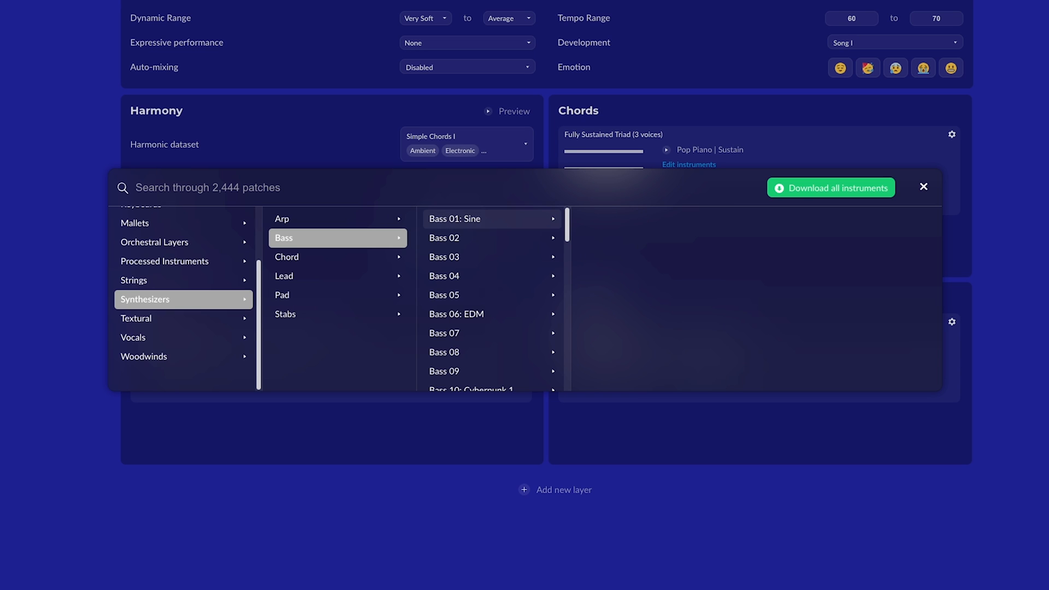
click(492, 218)
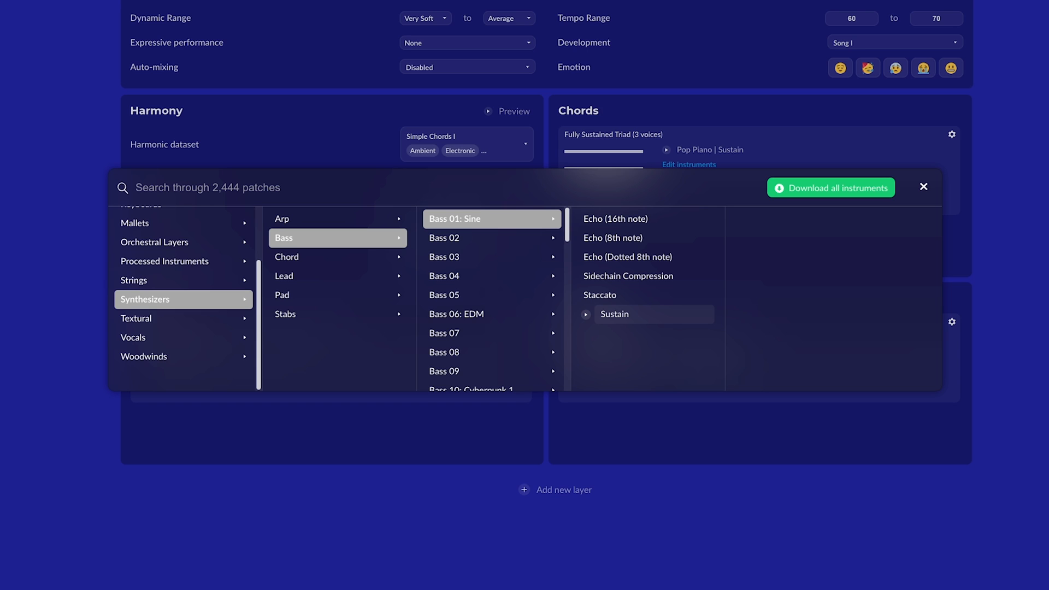
click(615, 314)
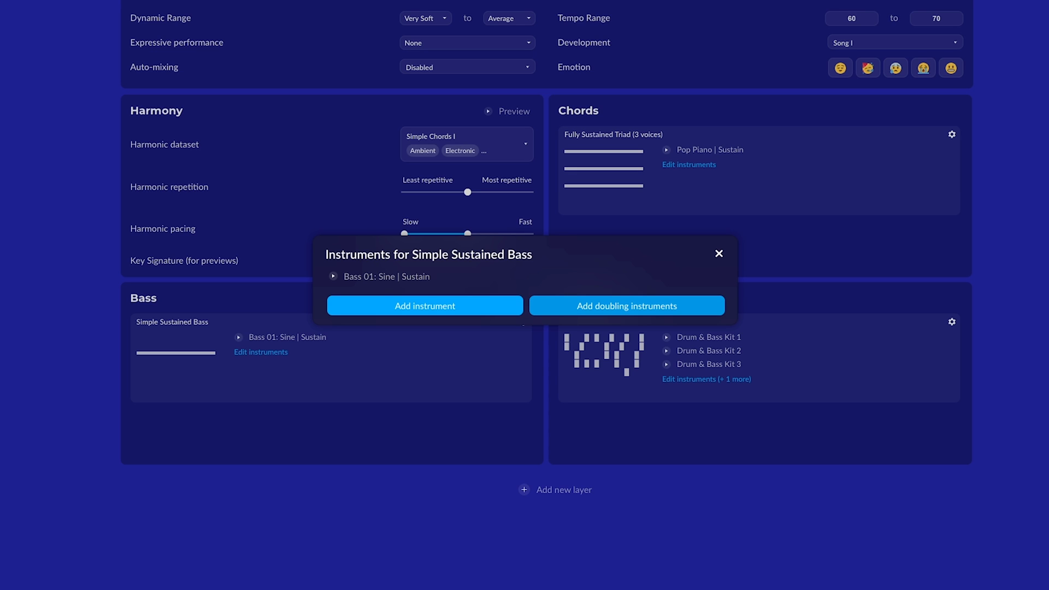
- Browse AIVA's doubling instruments for the bass pack and start a new doubling instrument under My doubling instruments
click(425, 306)
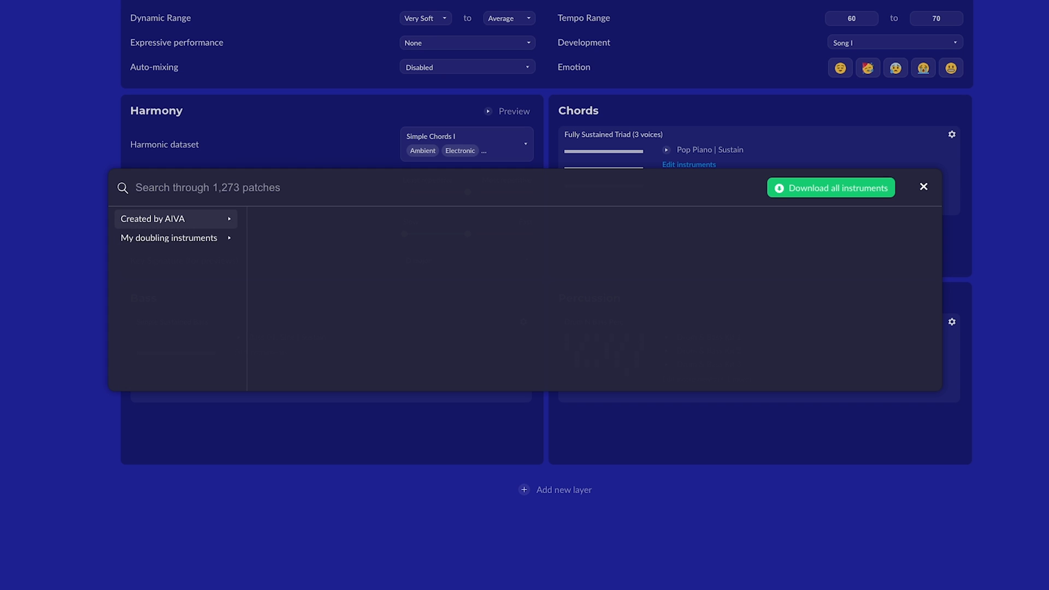
click(175, 218)
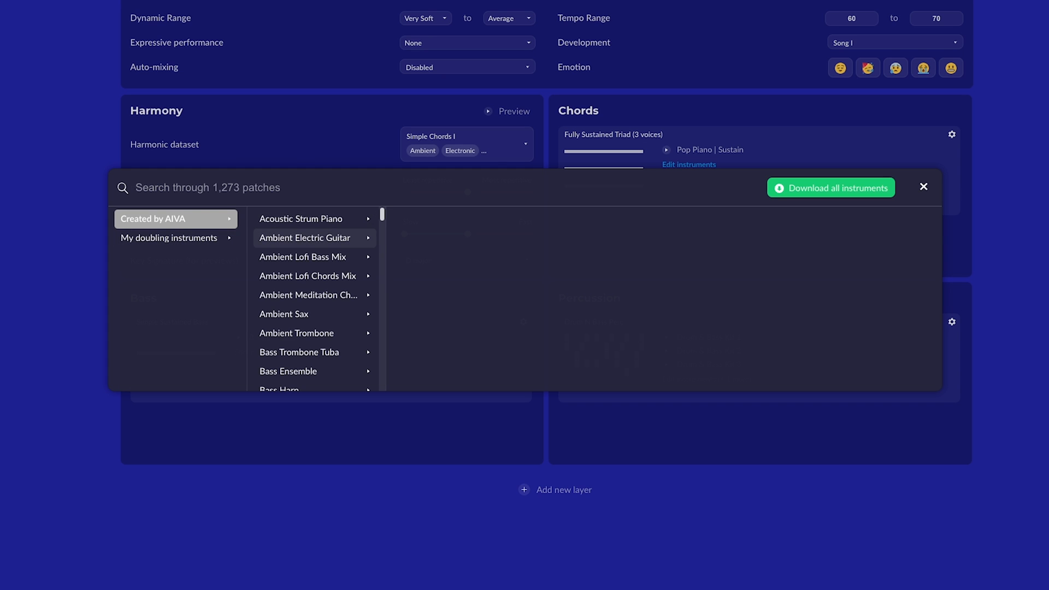
scroll(311, 257, down, 5)
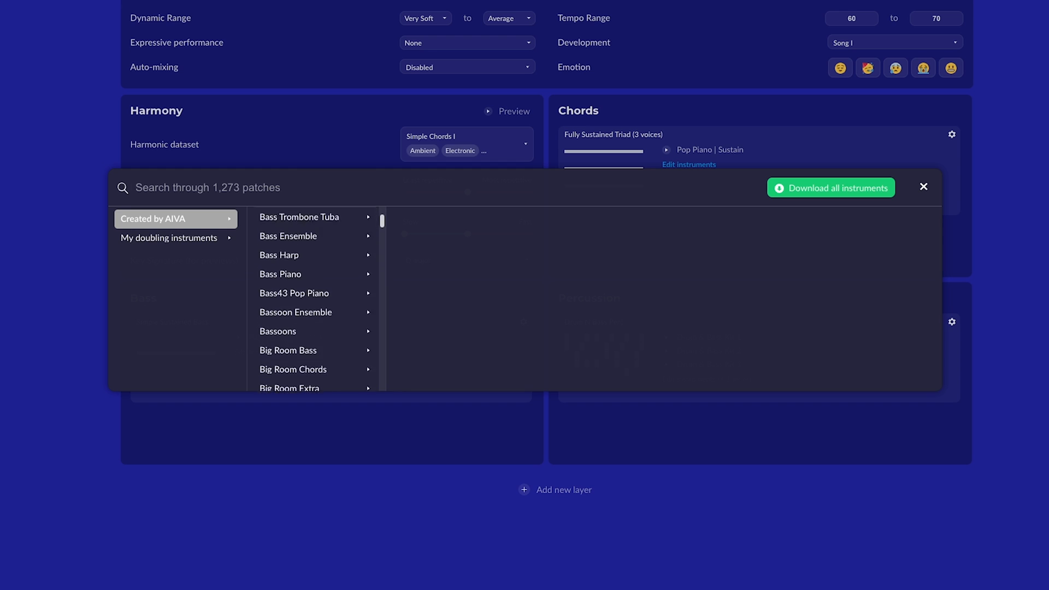
scroll(314, 301, down, 10)
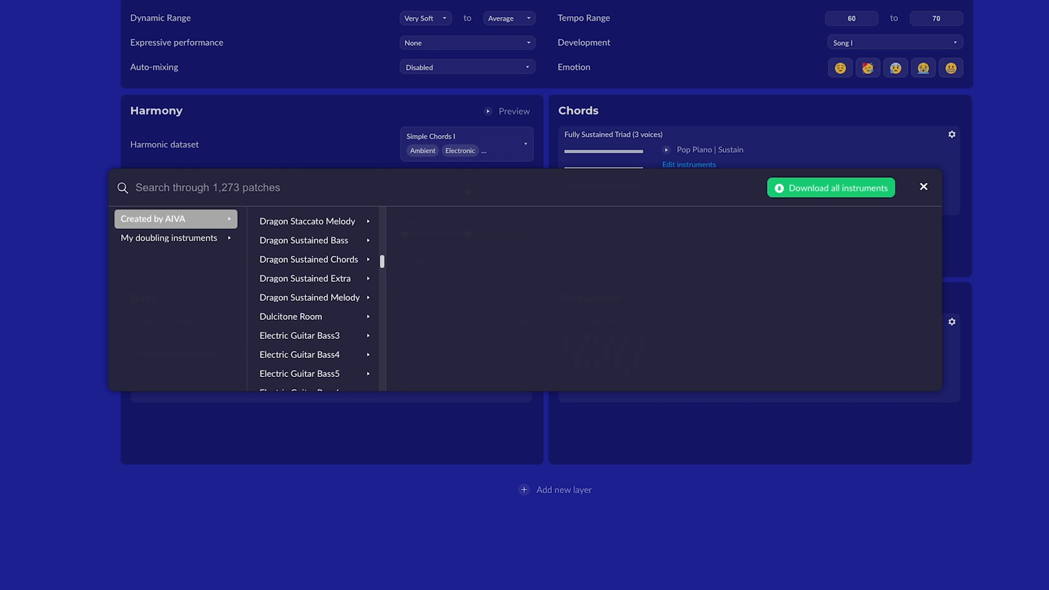
scroll(314, 300, down, 10)
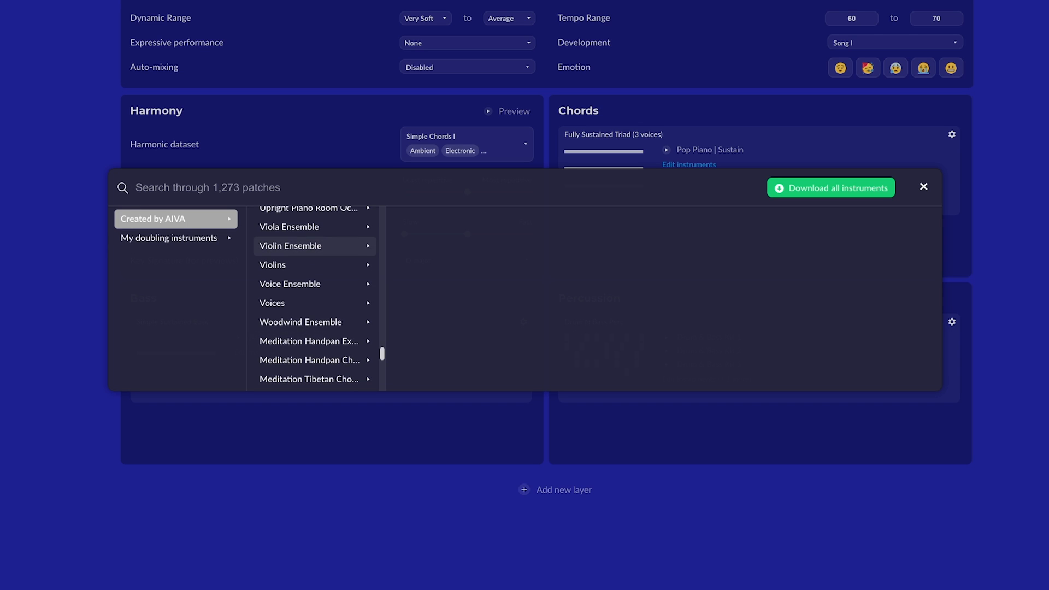
click(176, 238)
click(175, 238)
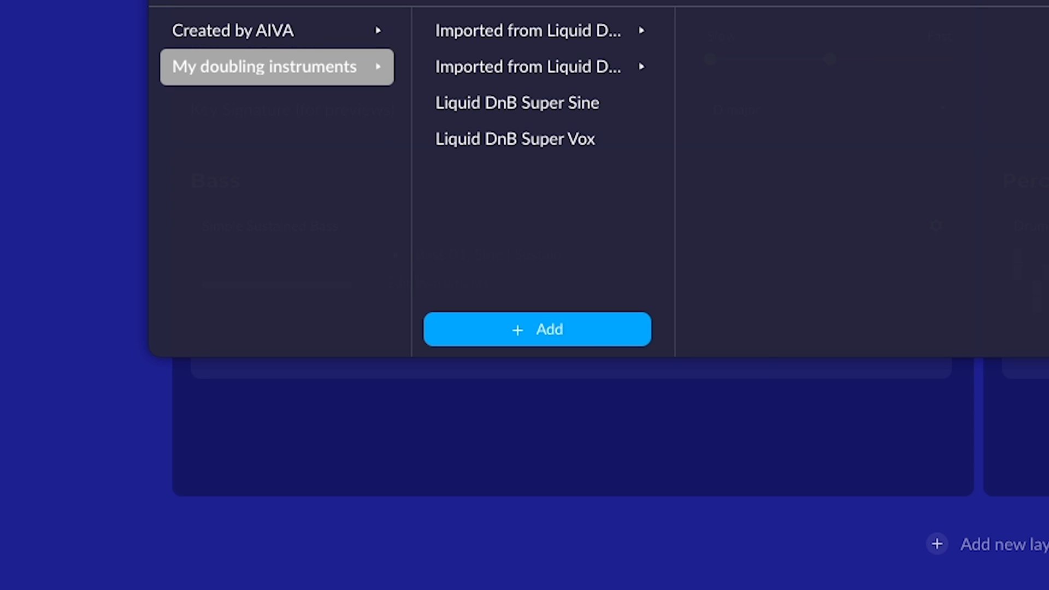
click(579, 330)
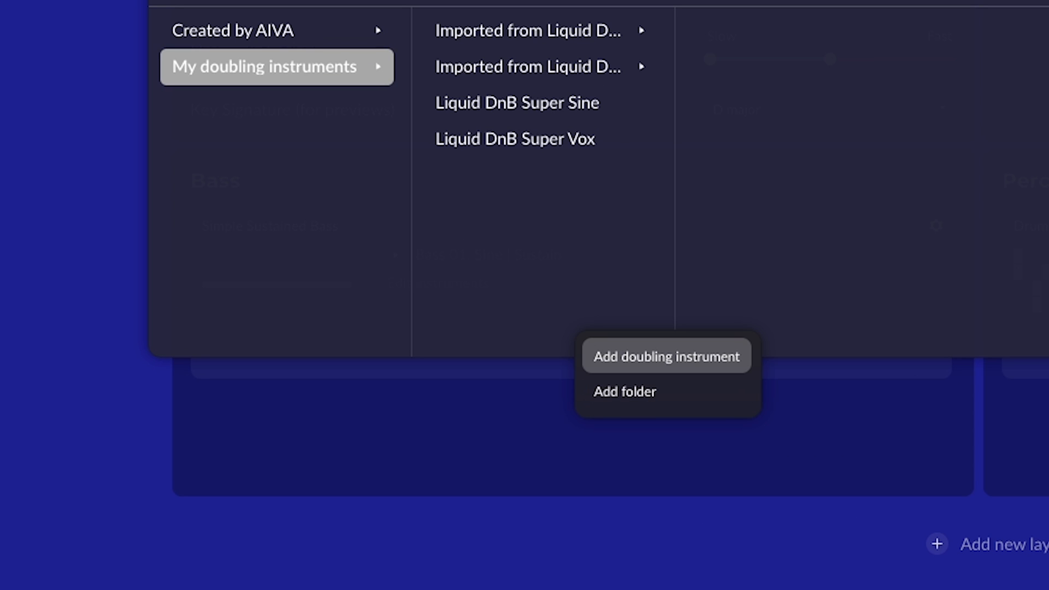
click(666, 356)
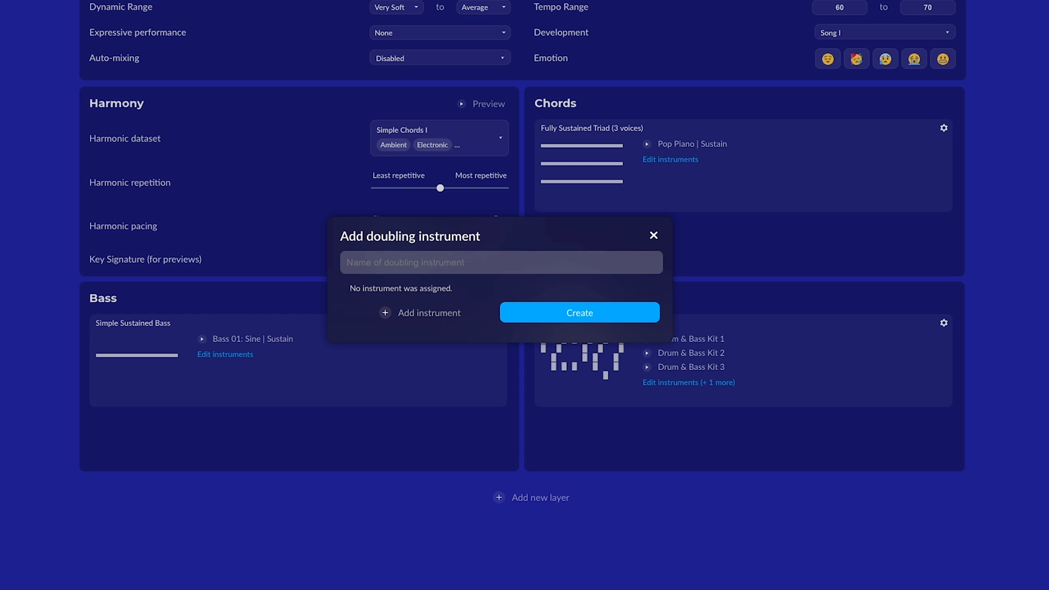
- Add the synthesizer bass patch Bass 01: Sine, Sustain to the new doubling instrument
click(429, 313)
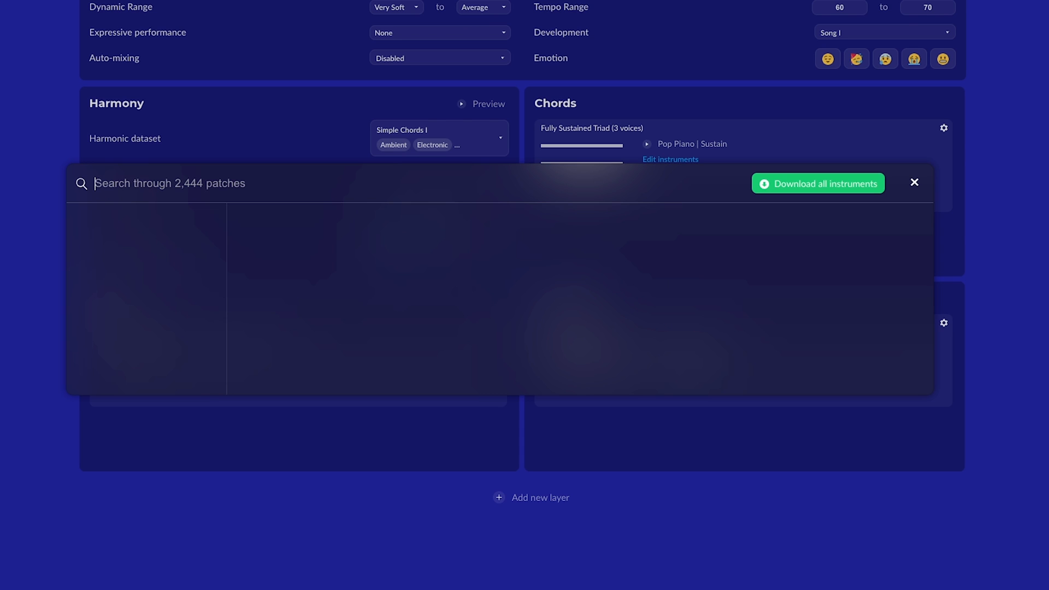
scroll(145, 339, down, 1)
click(145, 348)
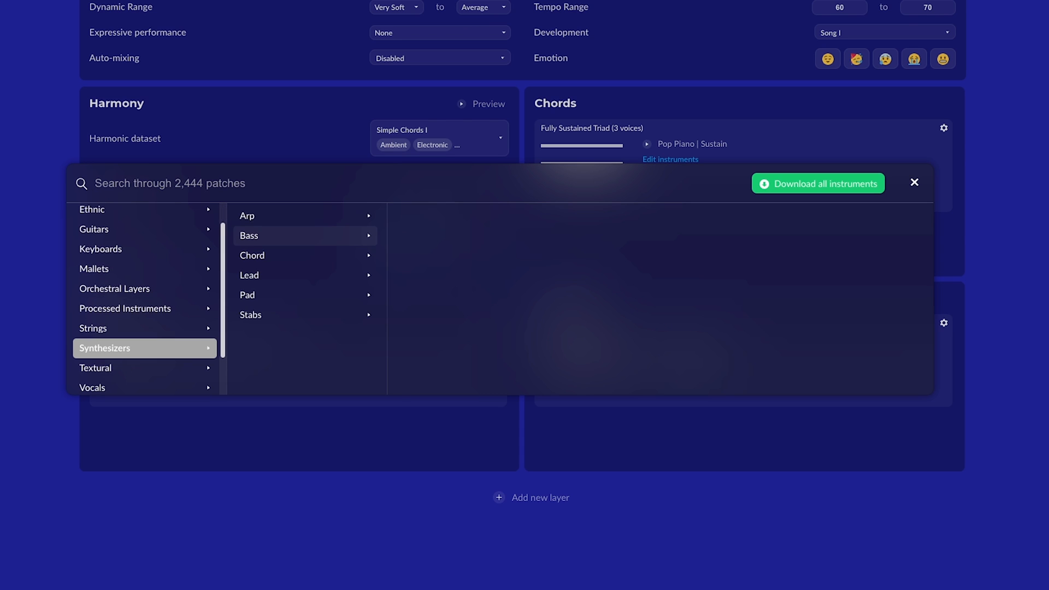
click(250, 235)
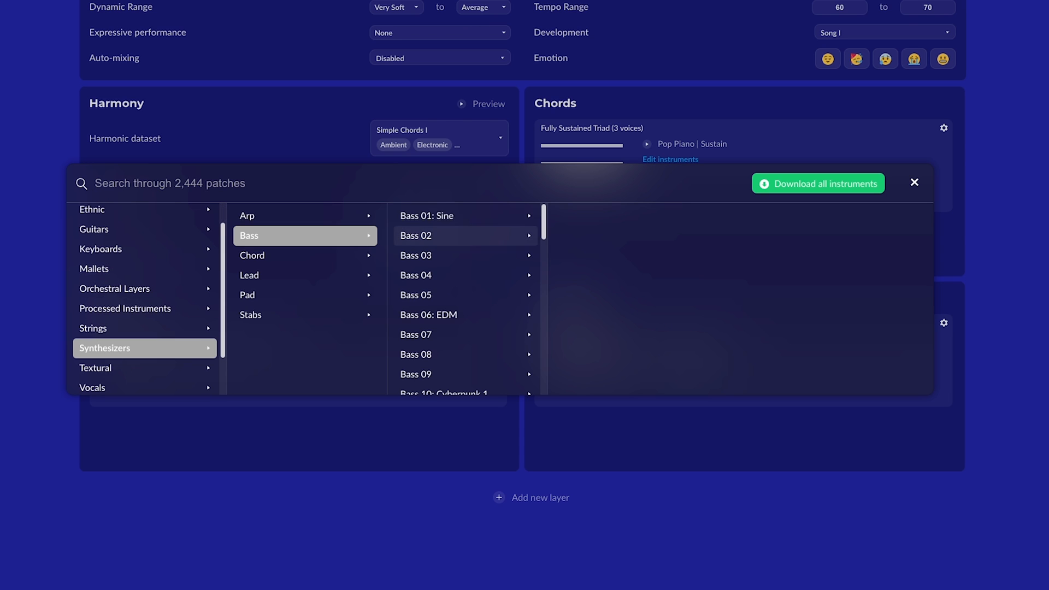
click(437, 217)
click(596, 315)
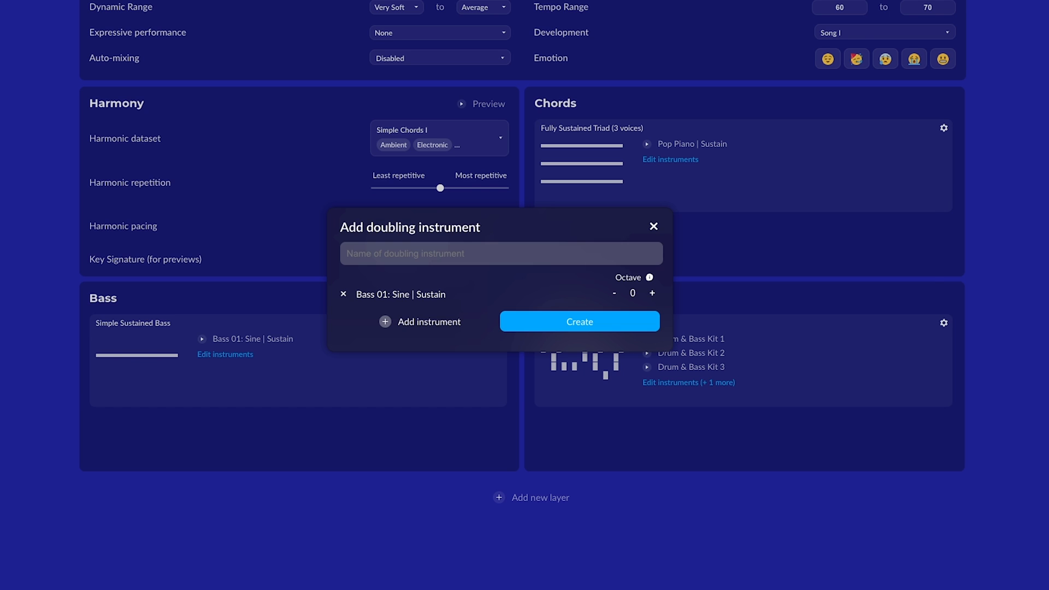
- Add the synthesizer bass patch Bass 13: Sine Pulse, Staccato as the doubling instrument's second instrument
click(421, 321)
scroll(145, 345, down, 1)
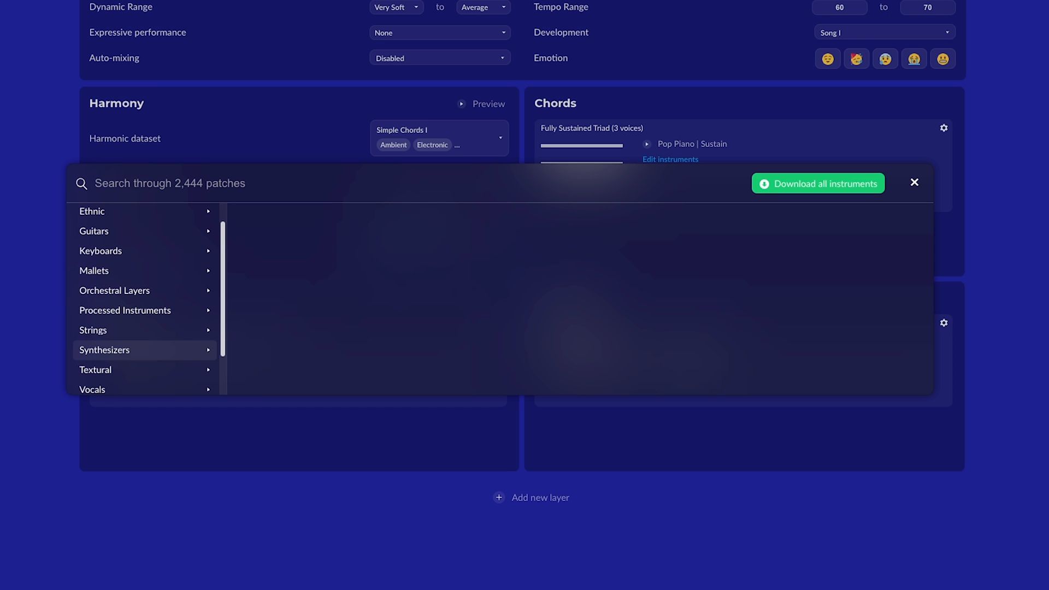
click(145, 349)
click(305, 235)
scroll(464, 244, down, 1)
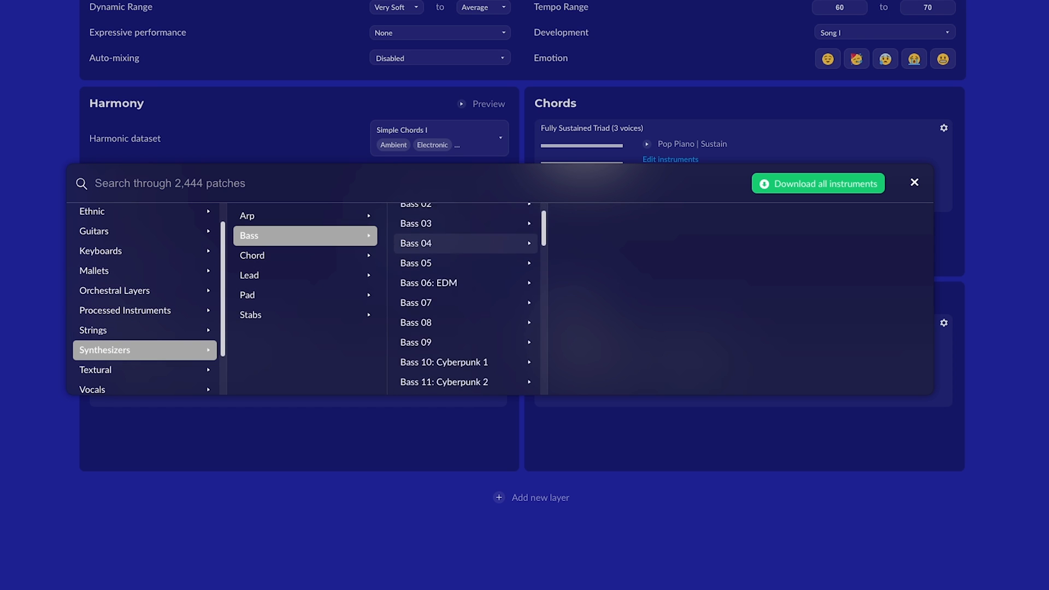
scroll(465, 244, down, 2)
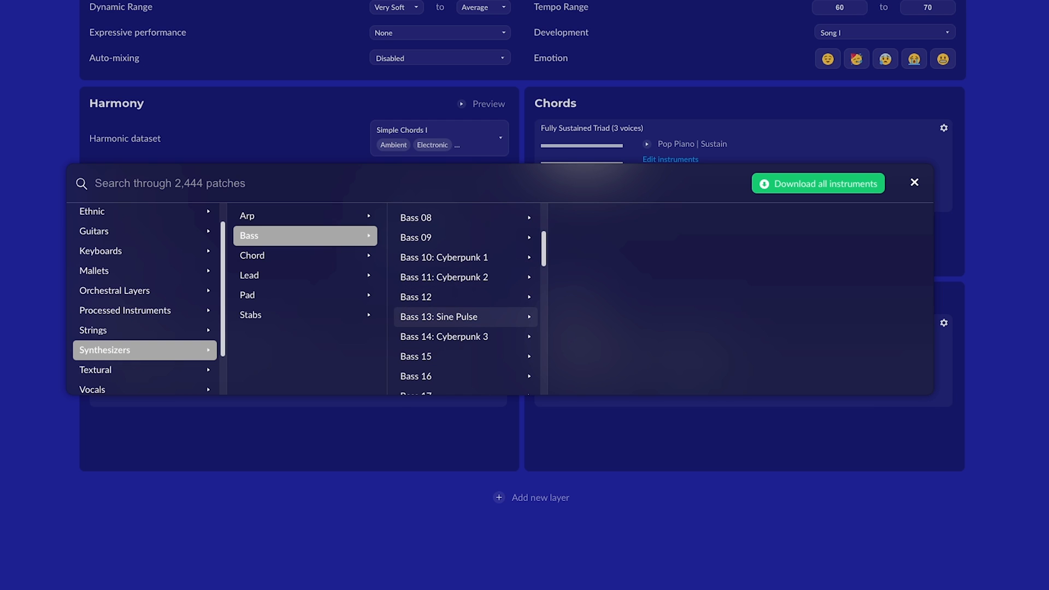
click(465, 317)
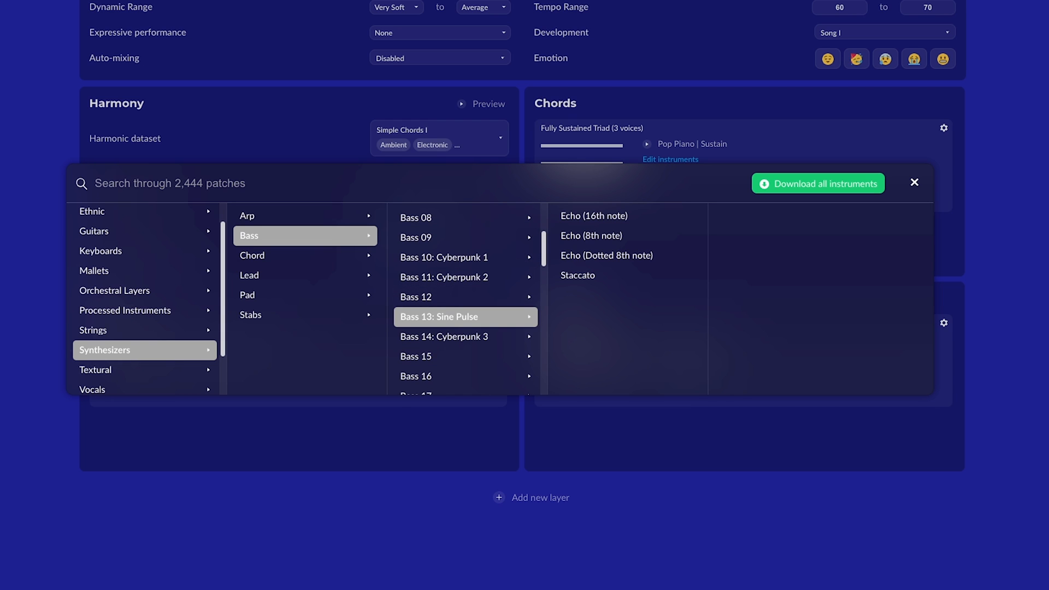
click(601, 276)
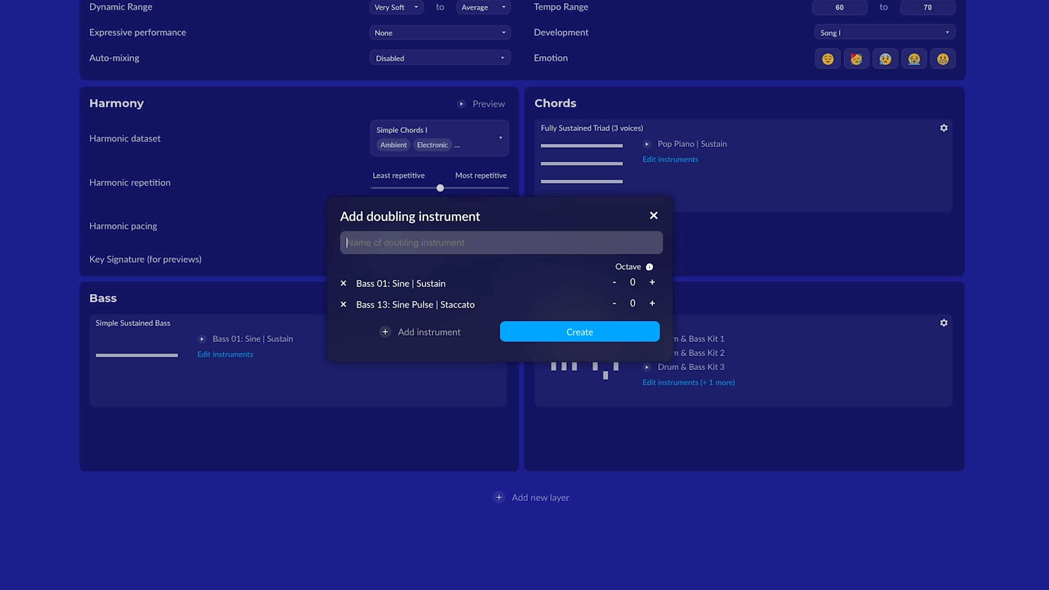
- Name the doubling instrument "Liquid DnB Crazy SINE!" and create it
text(Liquid D)
text(r)
text(B Cra)
text(zy sine)
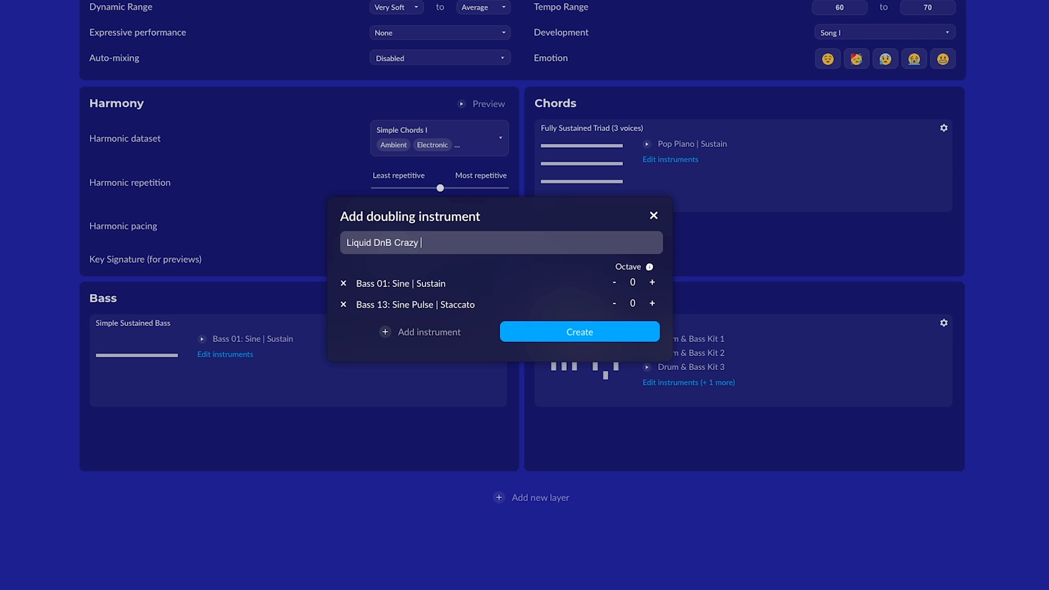
key(BackSpace)
key(BackSpace)
key(BackSpace)
key(BackSpace)
text(SINE!)
key(Return)
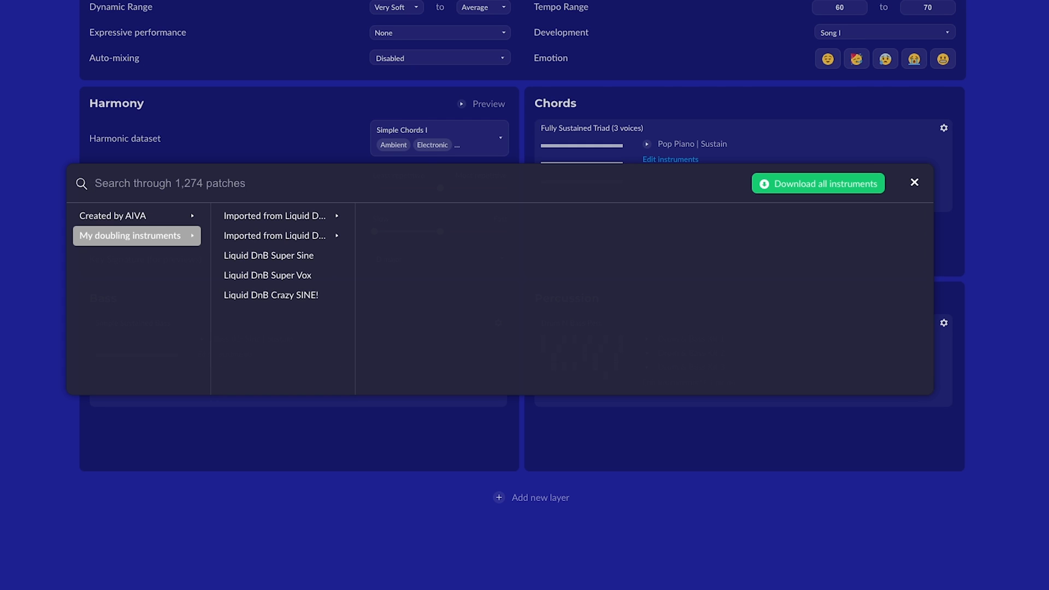
- Preview the Liquid DnB Crazy SINE! doubling instrument, assign it to the Simple Sustained Bass pack and close the pack's instrument list
mouse_move(281, 295)
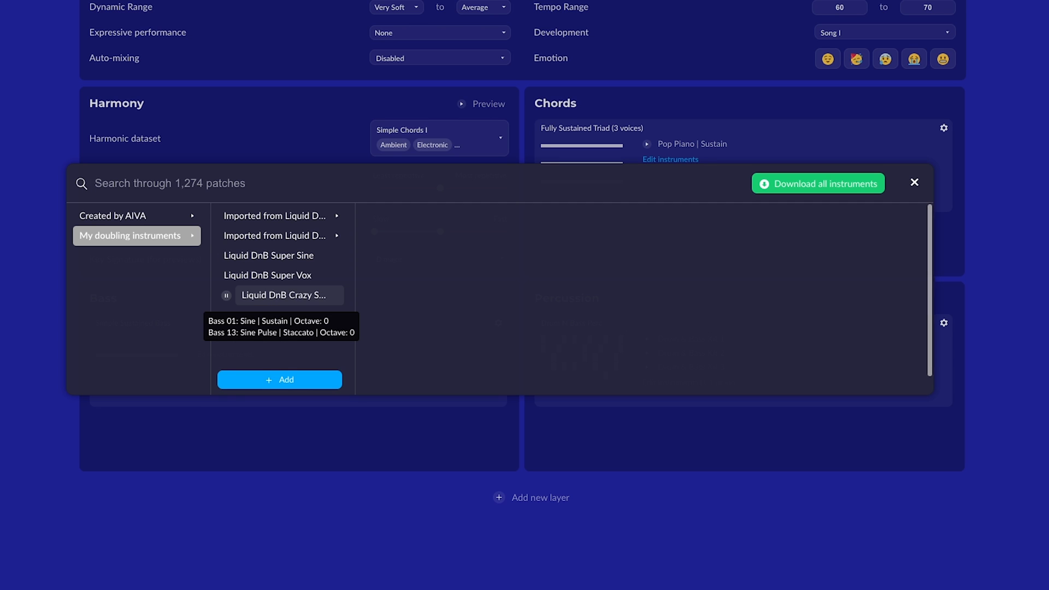
click(281, 295)
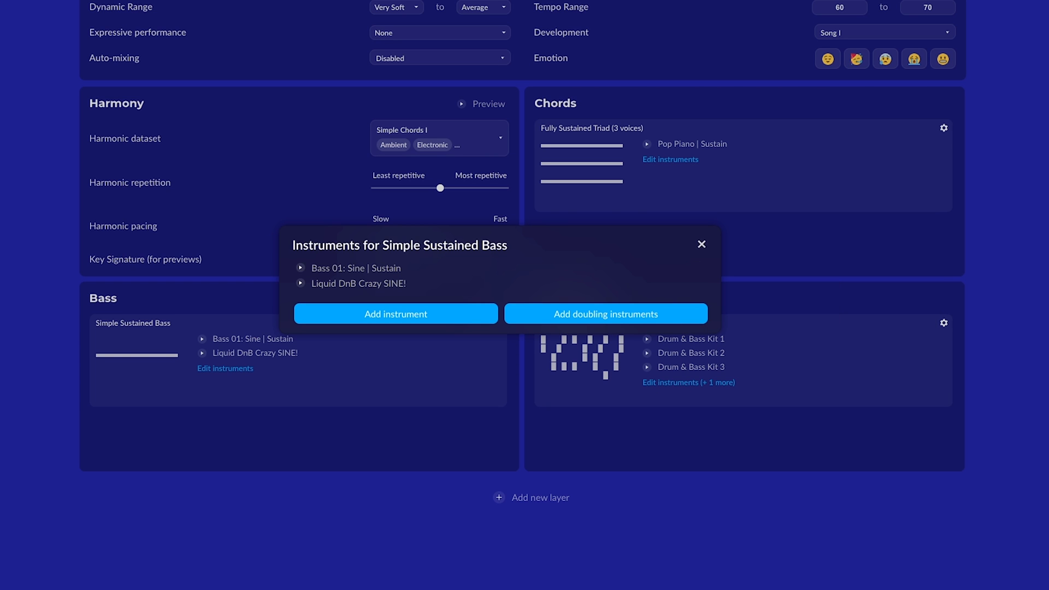
click(702, 245)
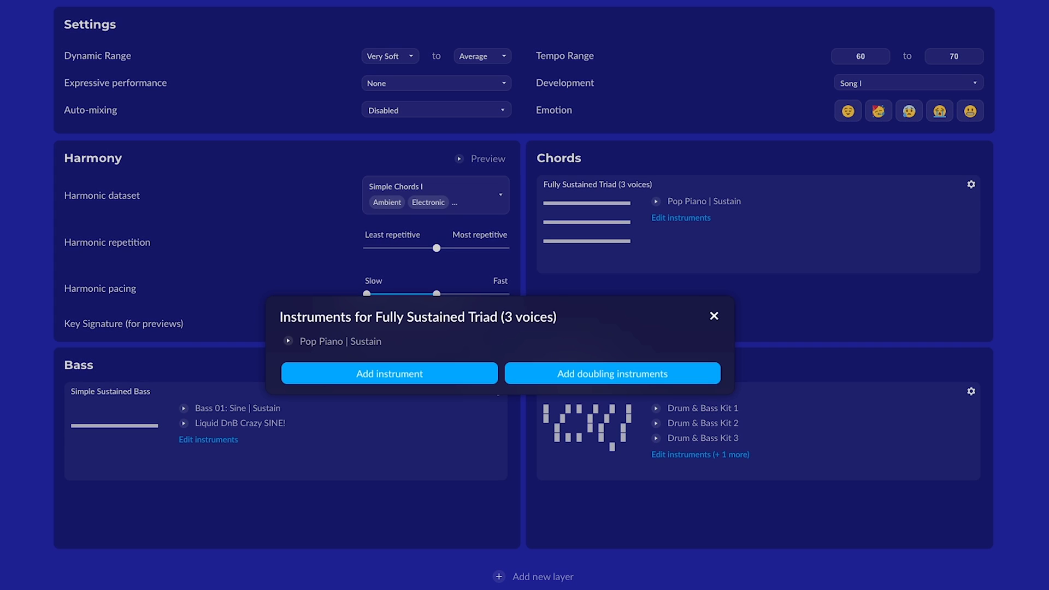
- Replace the Pop Piano instrument of the Fully Sustained Triad (3 voices) pack with the synthesizer pad Pad 06: Sine, Sustain
click(707, 341)
click(390, 372)
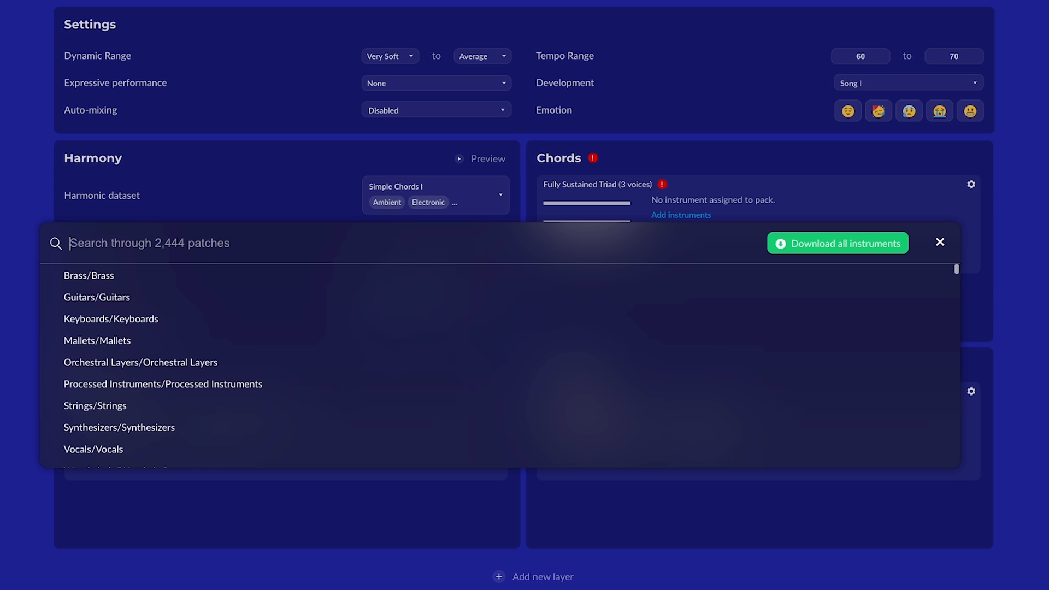
click(123, 446)
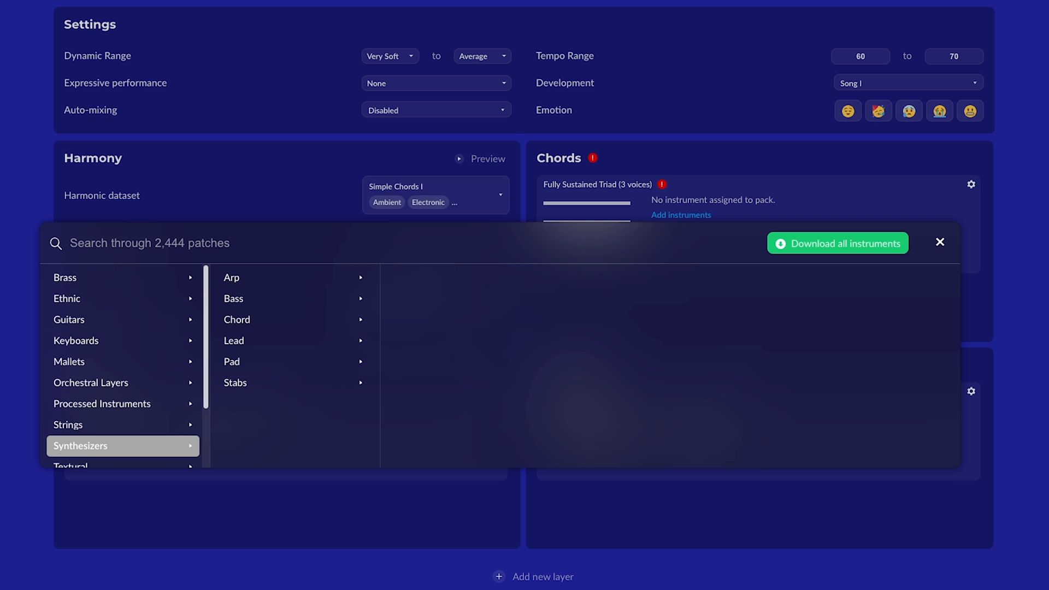
click(293, 362)
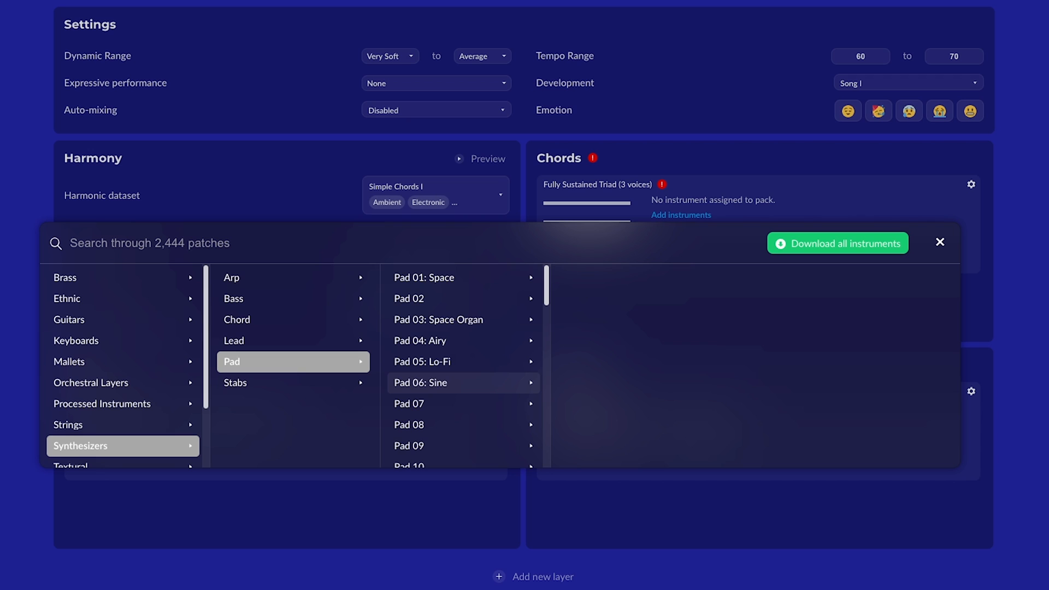
click(464, 382)
click(612, 298)
- Add the synthesizer pad Pad 04: Airy, Sustain to the Fully Sustained Triad (3 voices) pack
click(426, 372)
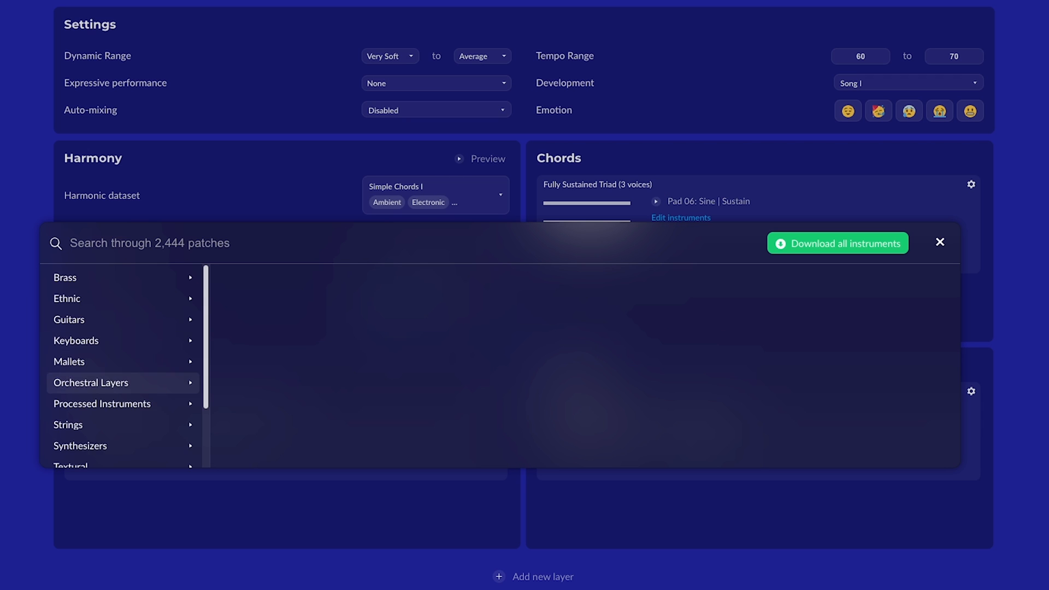
scroll(123, 383, down, 1)
click(123, 366)
click(293, 362)
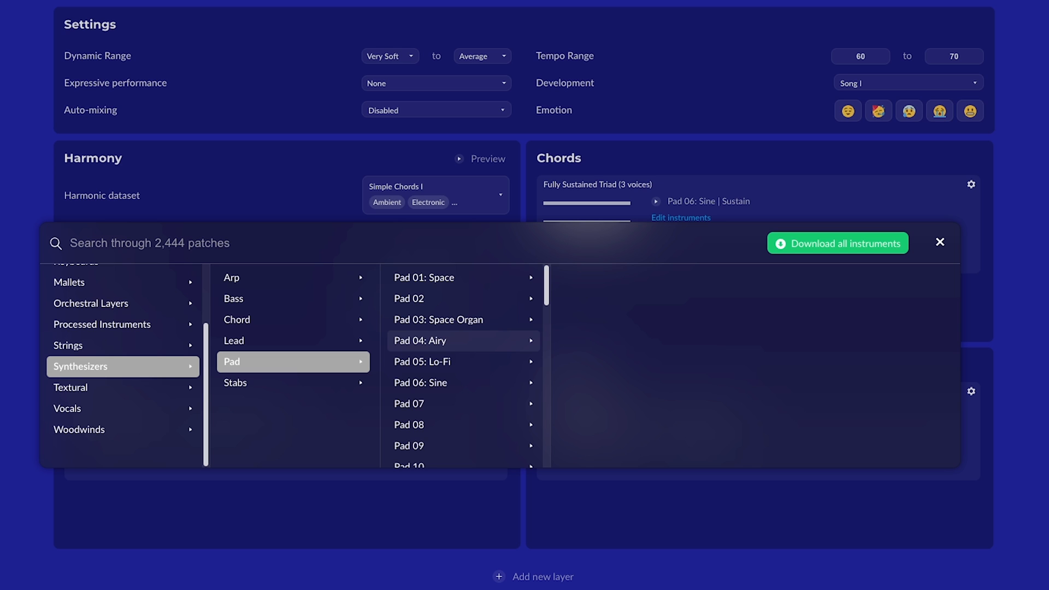
click(464, 340)
click(579, 298)
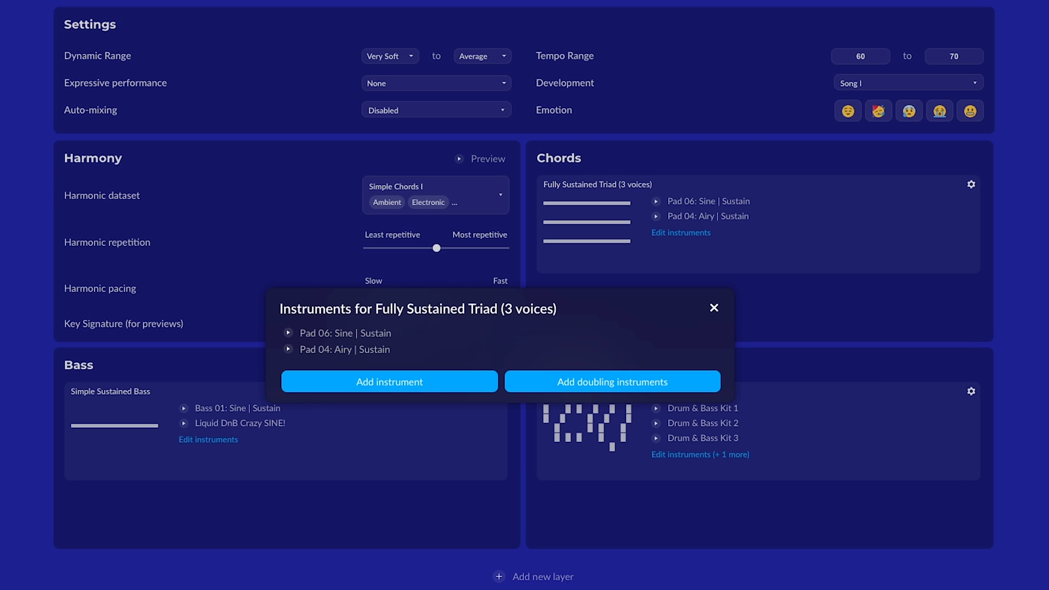
- Add the synthesizer pad Pad 01: Space, Sustain to the Fully Sustained Triad (3 voices) pack
click(390, 381)
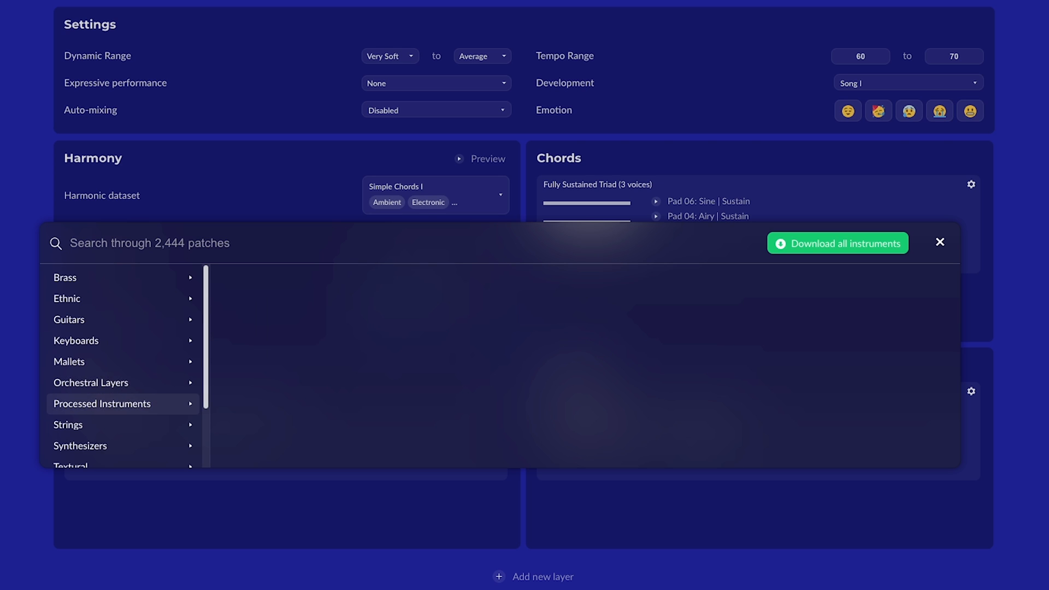
click(123, 446)
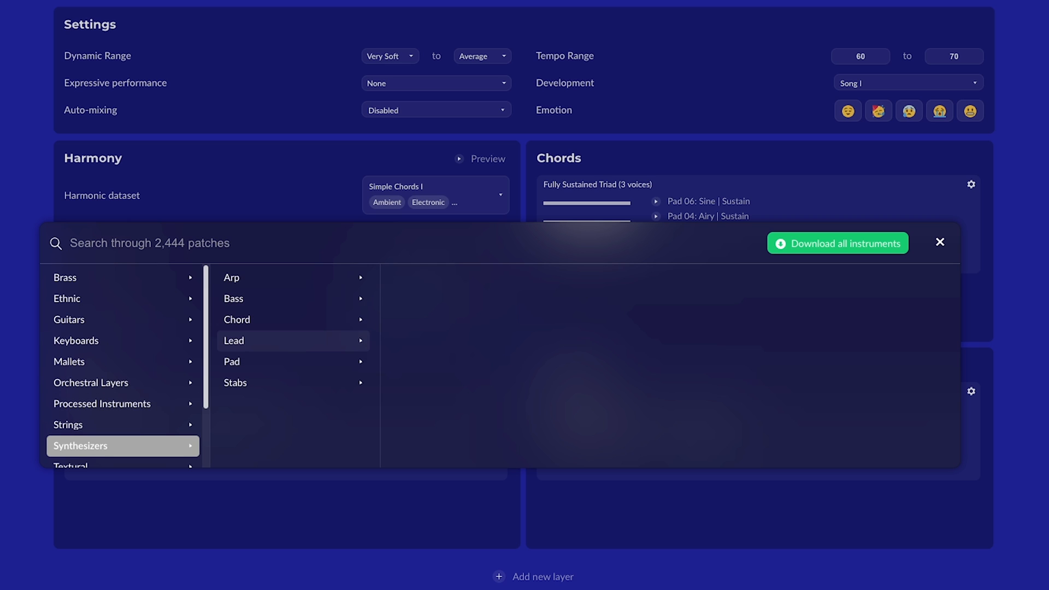
click(293, 362)
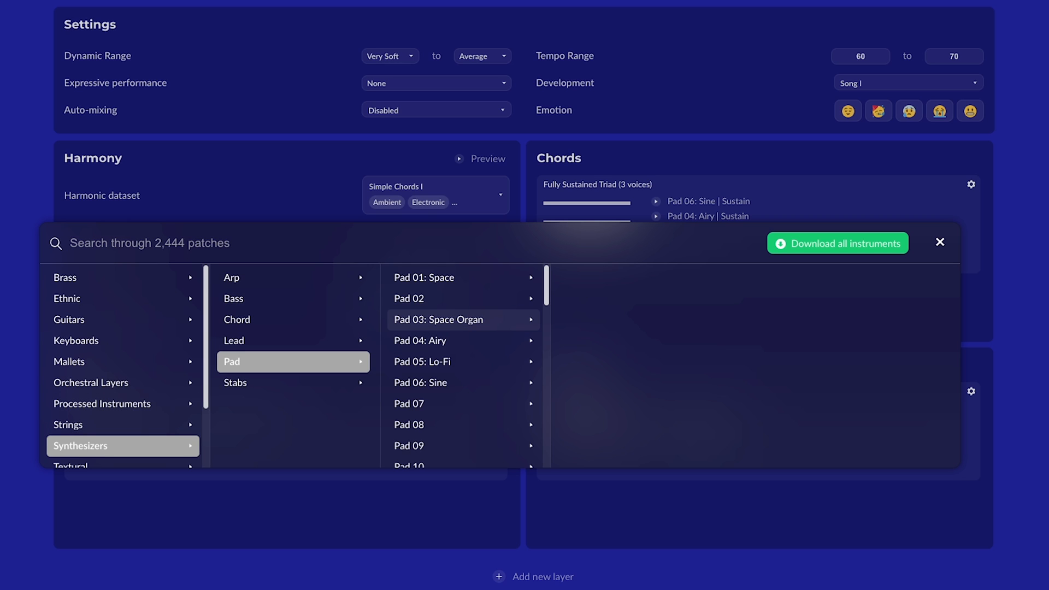
click(424, 278)
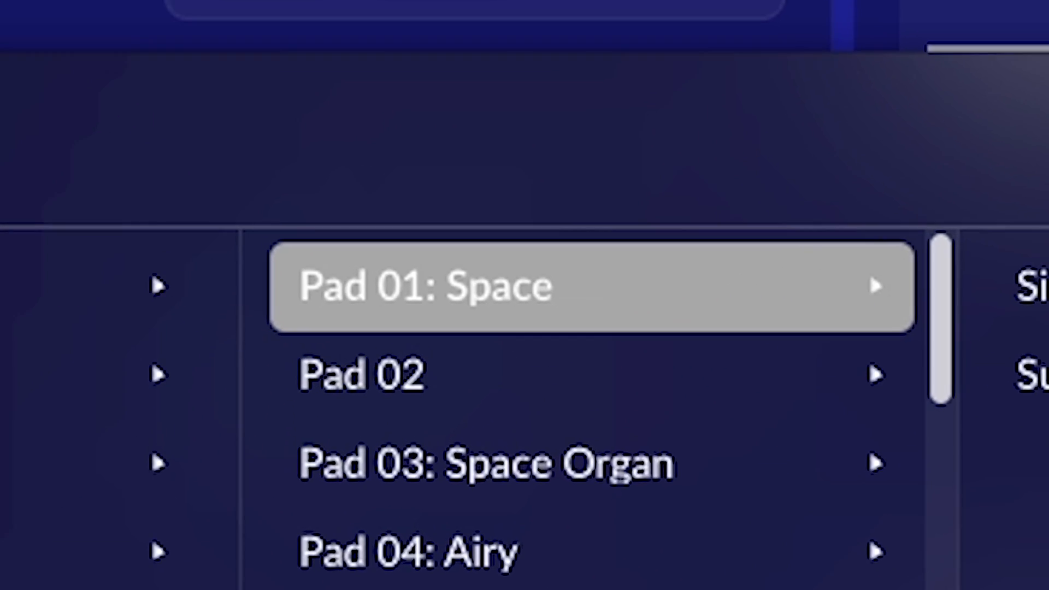
click(653, 297)
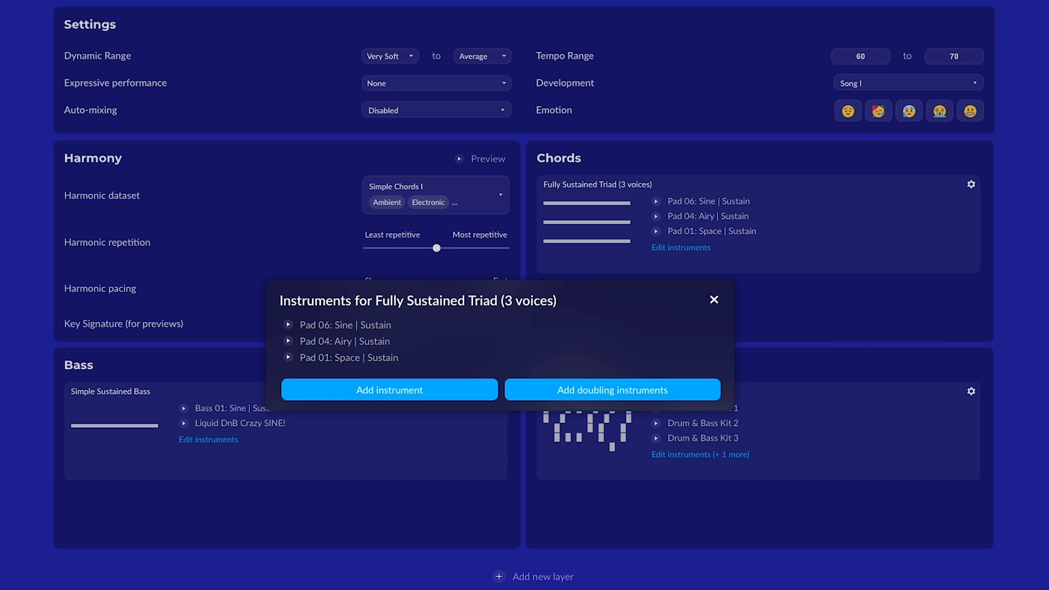
click(612, 390)
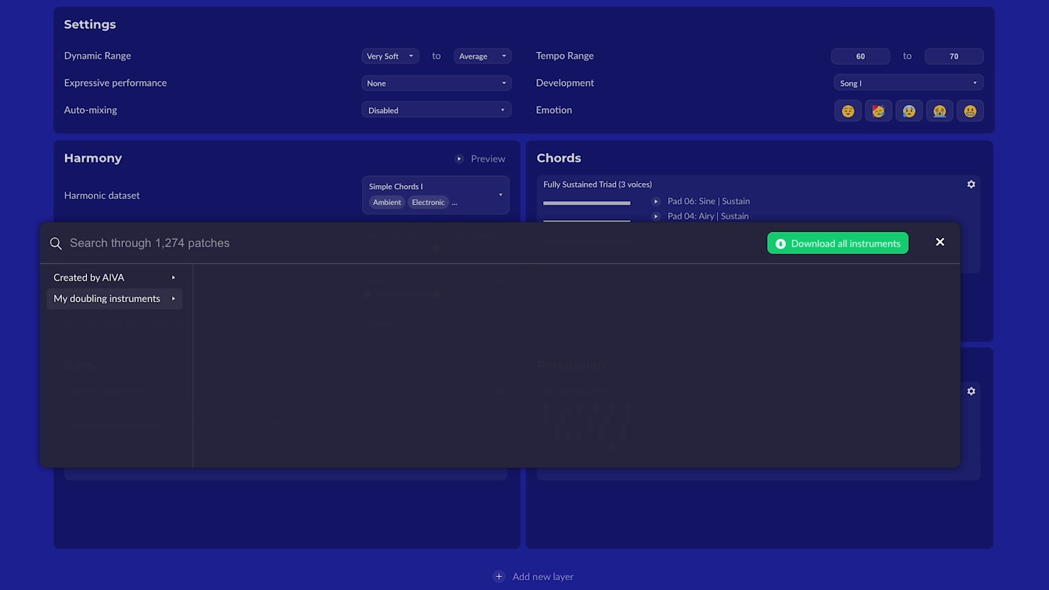
click(114, 299)
right_click(300, 453)
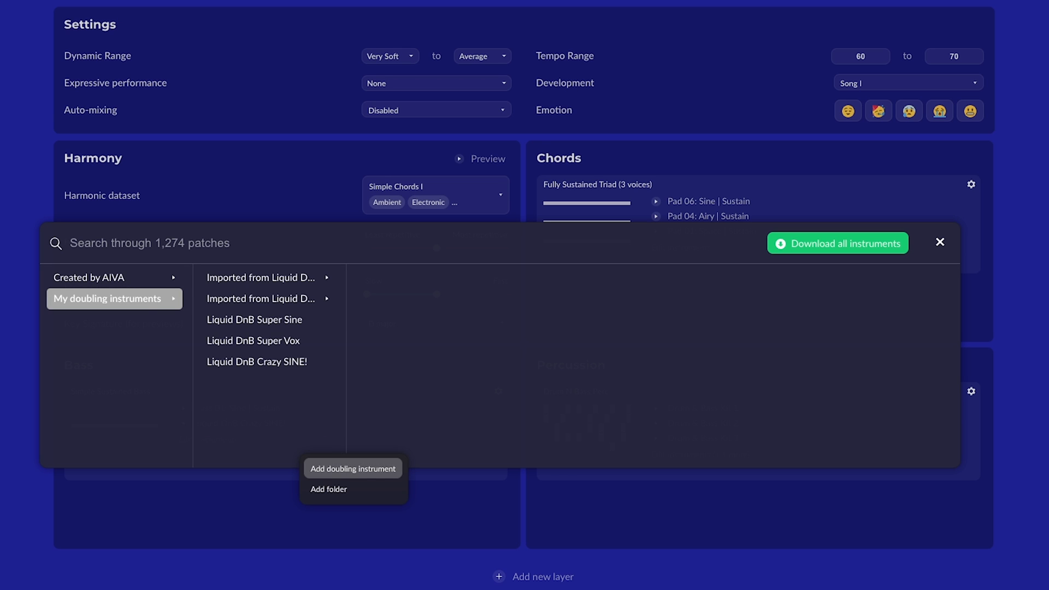
click(353, 469)
click(663, 298)
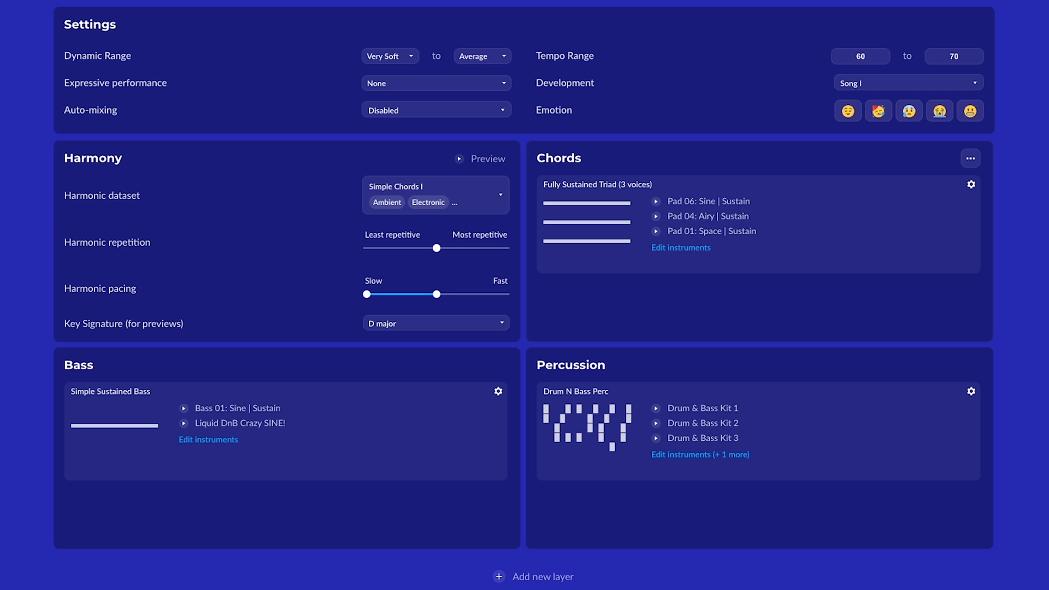
- Try out an additional Fully Sustained Chord (4 voices) pack in the Chords layer and delete the extra pack without instruments
click(971, 185)
key(Escape)
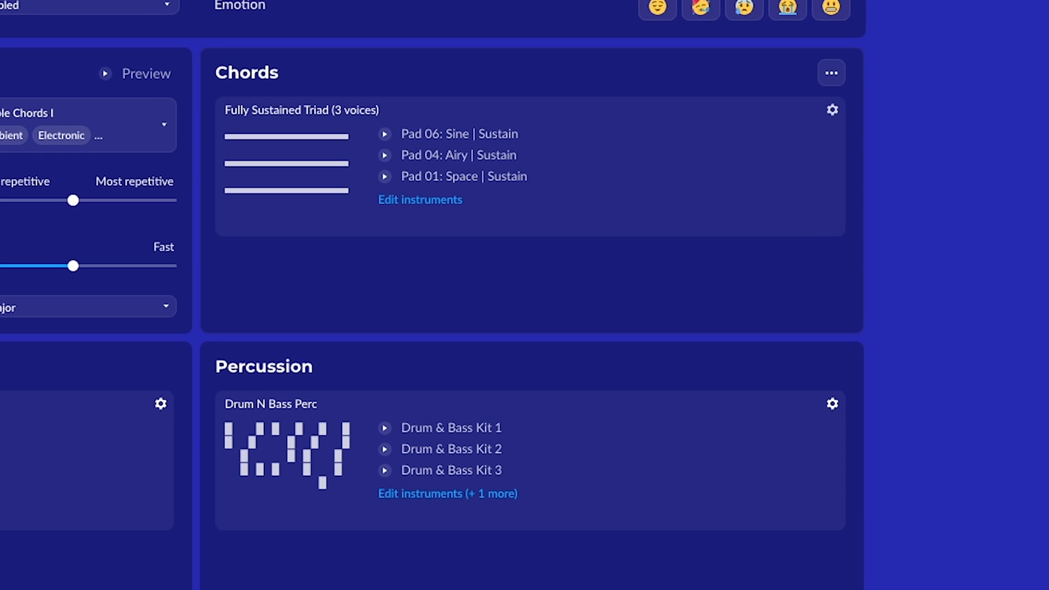
click(831, 73)
click(871, 89)
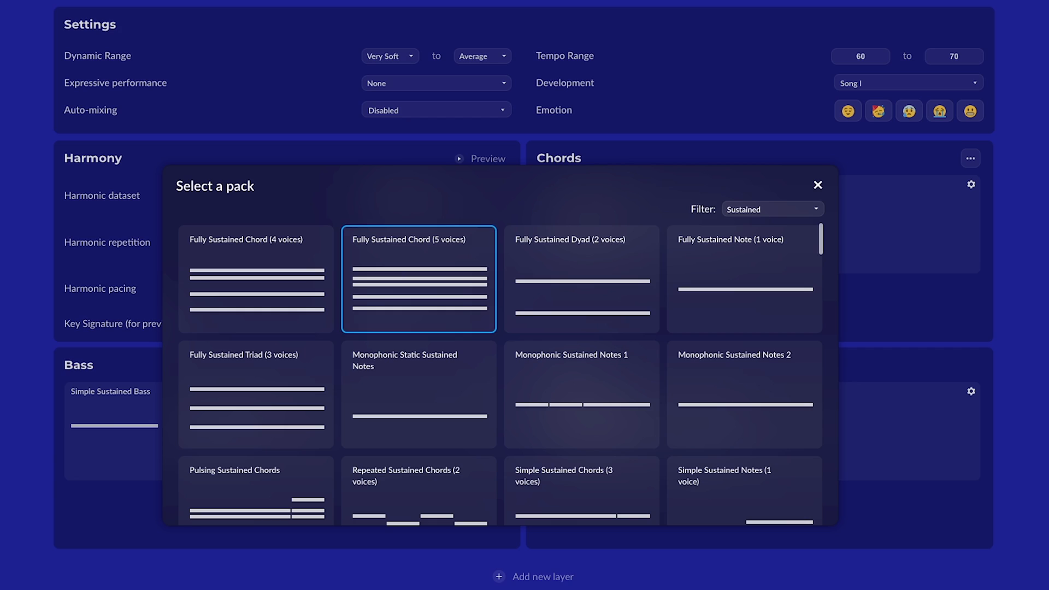
click(256, 279)
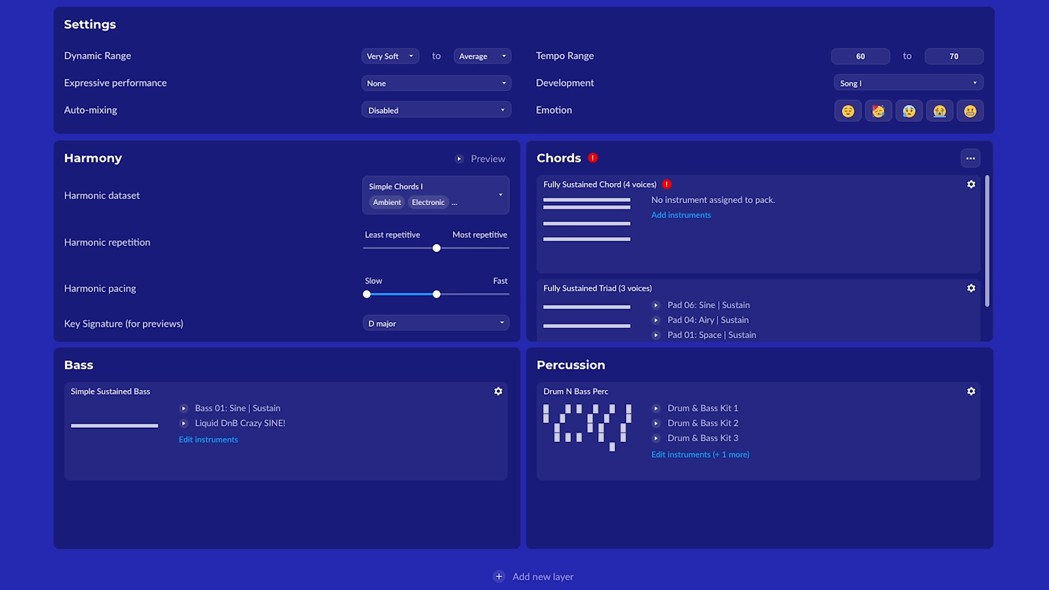
click(971, 185)
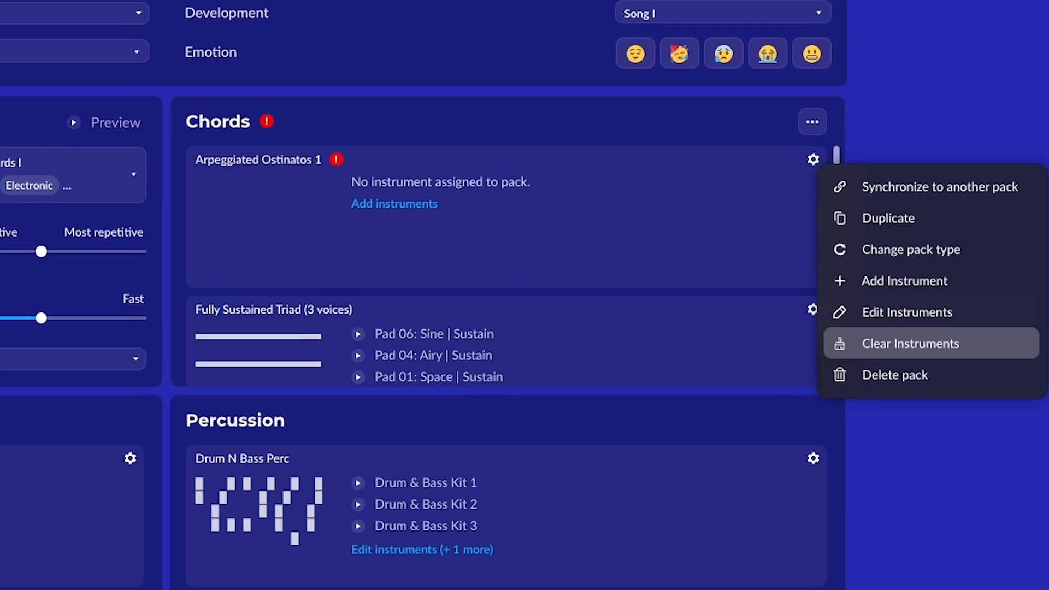
click(895, 375)
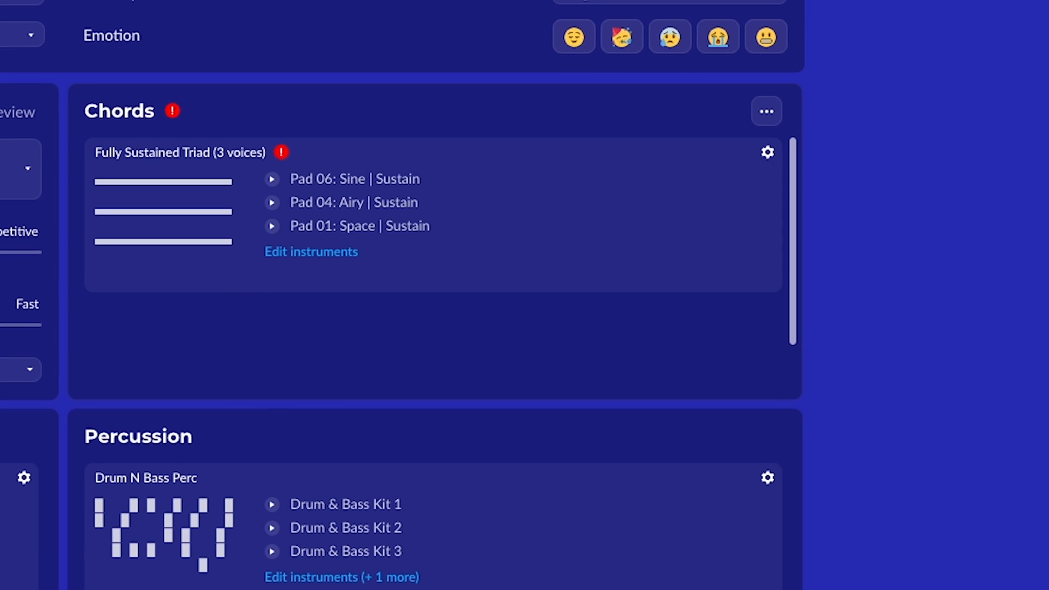
- Duplicate the Fully Sustained Triad (3 voices) pack in the Chords layer
click(768, 153)
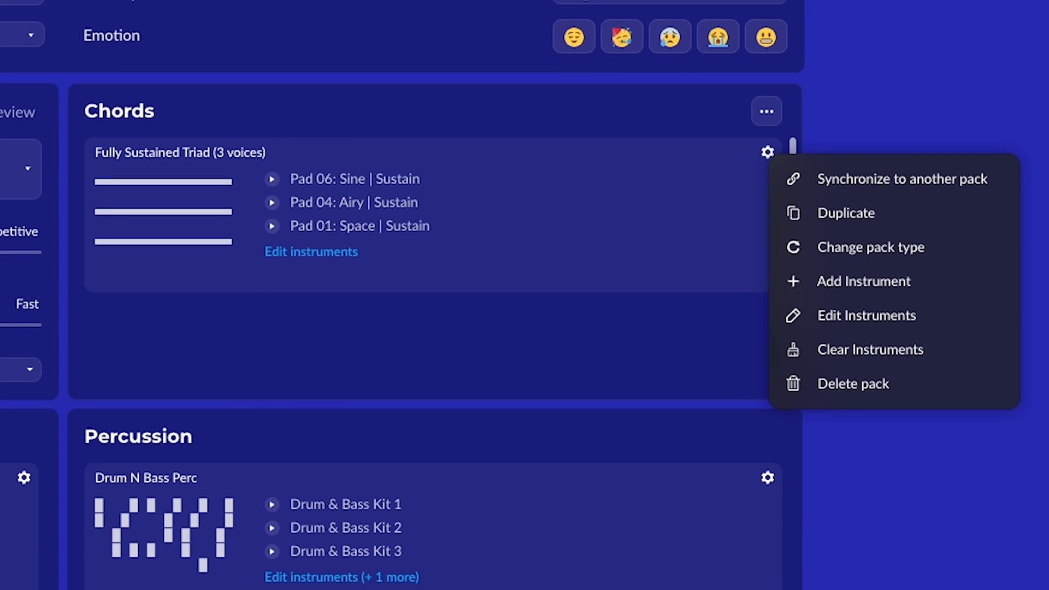
click(846, 213)
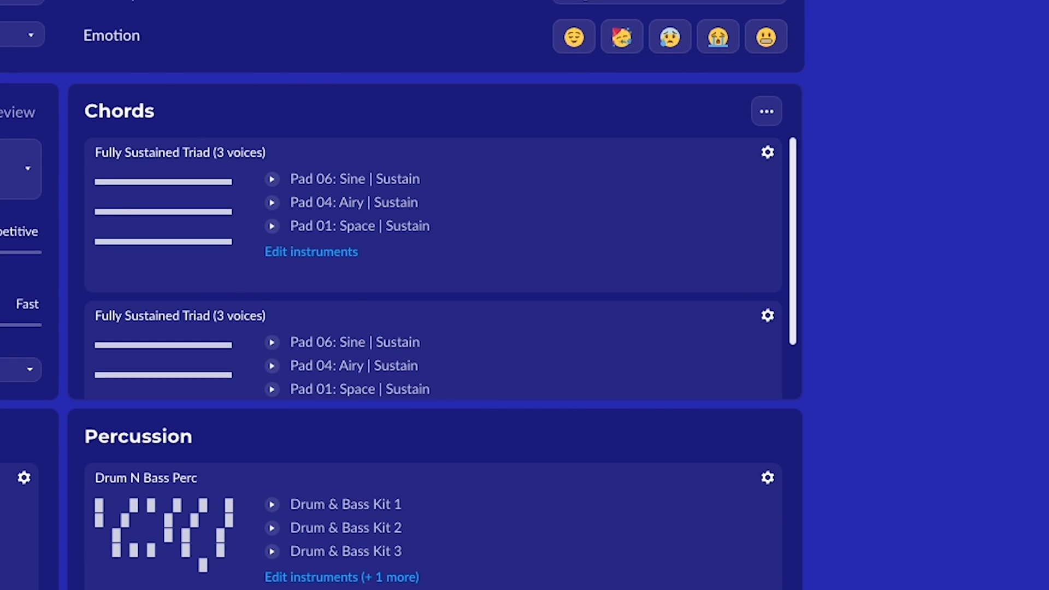
- Change the duplicated triad pack in the Chords layer to Fully Sustained Chord (4 voices) from the Sustained category
scroll(272, 284, down, 2)
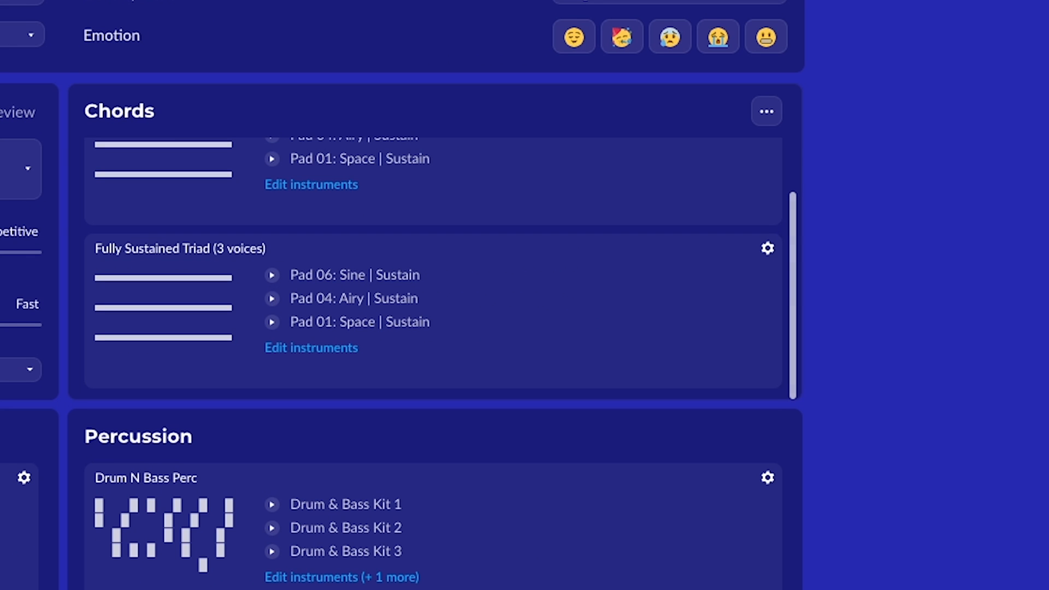
click(768, 248)
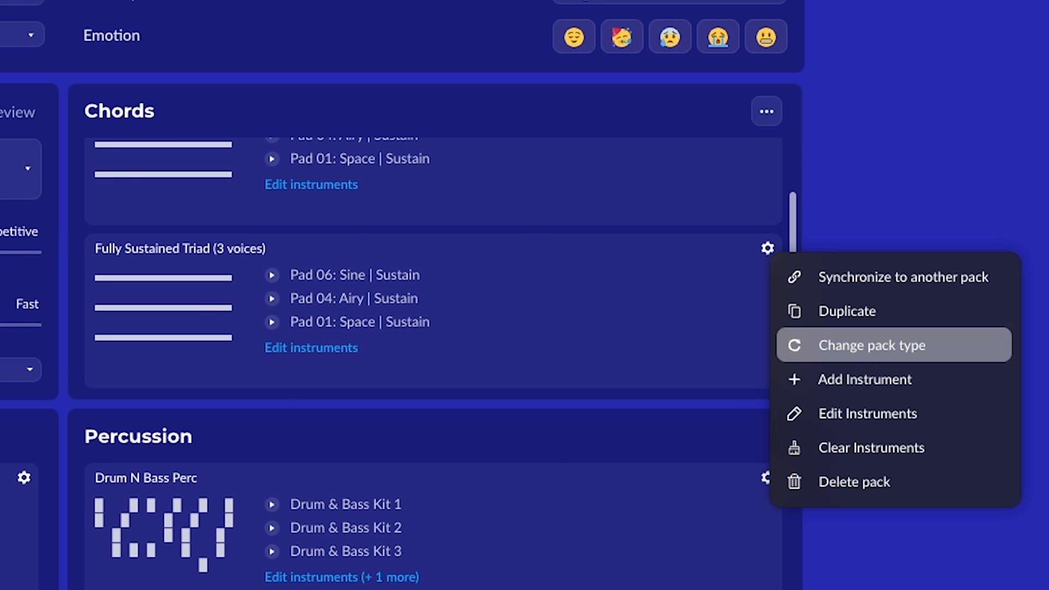
click(872, 346)
click(881, 141)
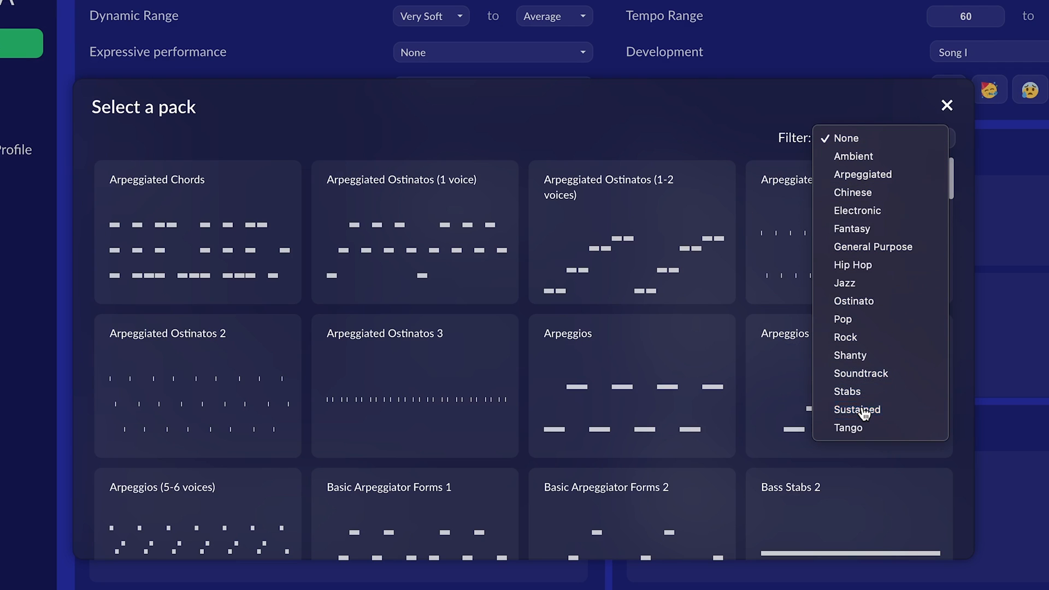
click(865, 410)
click(226, 230)
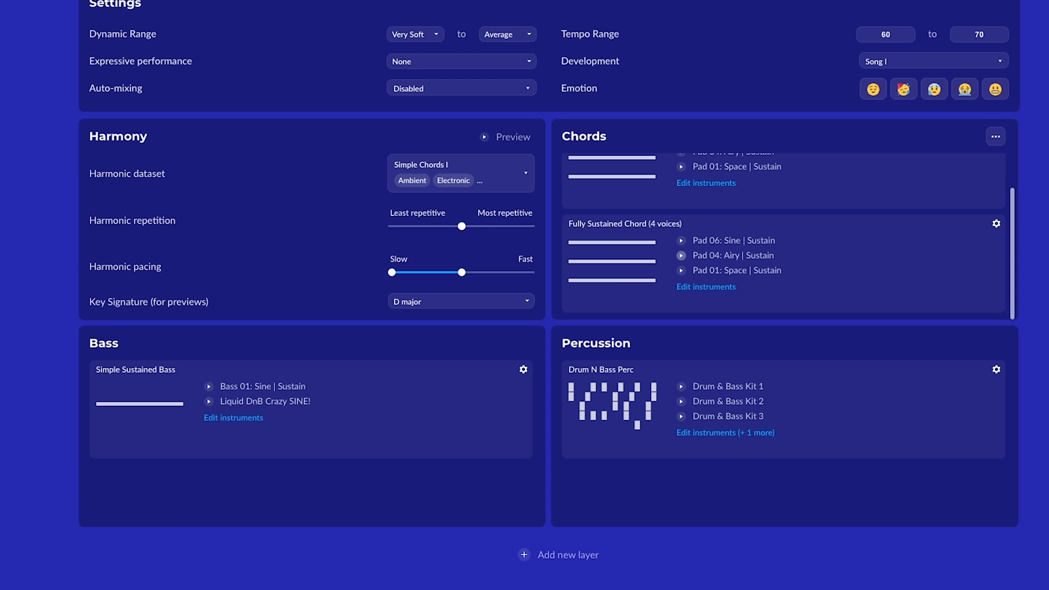
- Preview the Pad 06: Sine, Sustain instrument in the Fully Sustained Chord (4 voices) pack
click(994, 137)
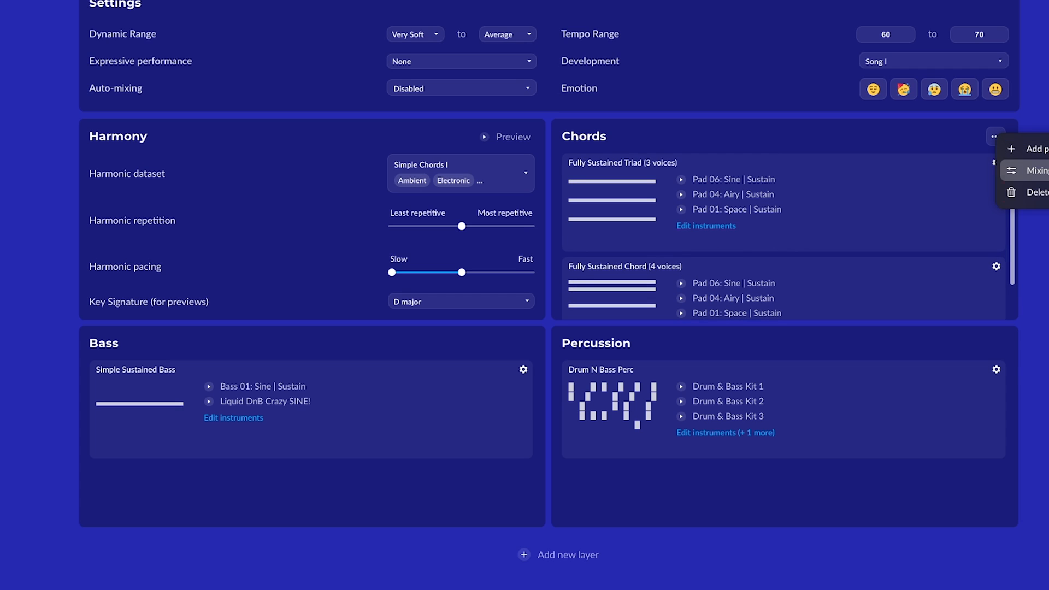
click(681, 283)
scroll(681, 276, down, 1)
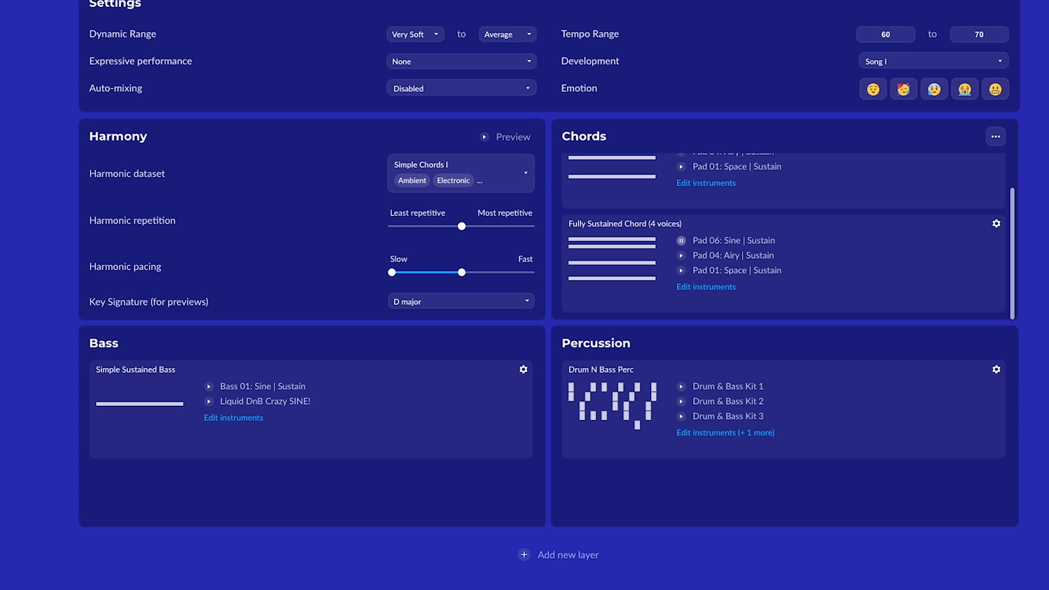
- Duplicate the Fully Sustained Chord (4 voices) pack and change the copy to Fully Sustained Chord (5 voices) from the Sustained category
click(996, 223)
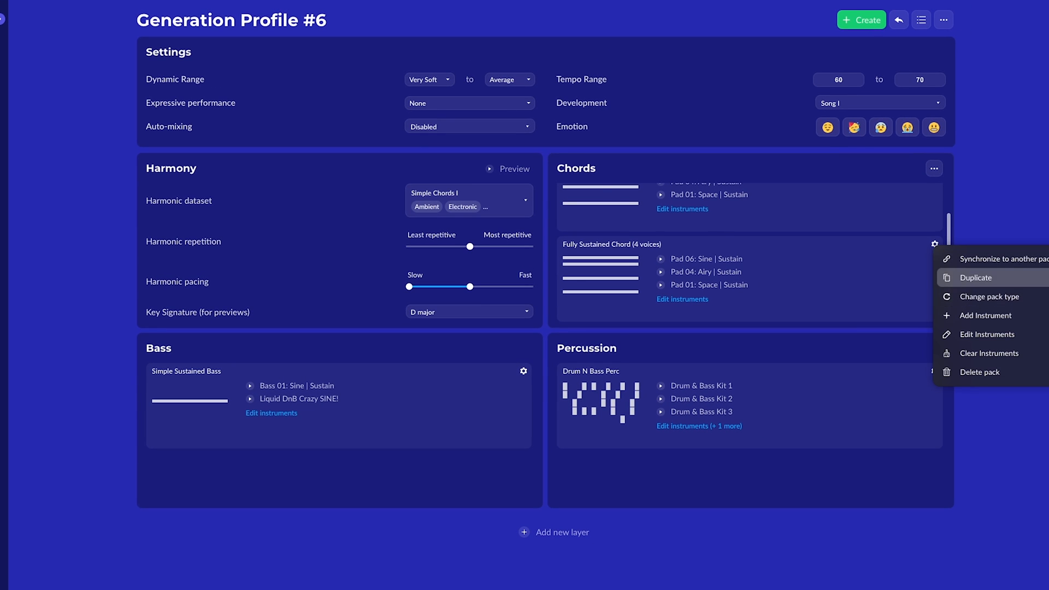
click(975, 278)
scroll(934, 268, down, 2)
click(934, 269)
click(988, 319)
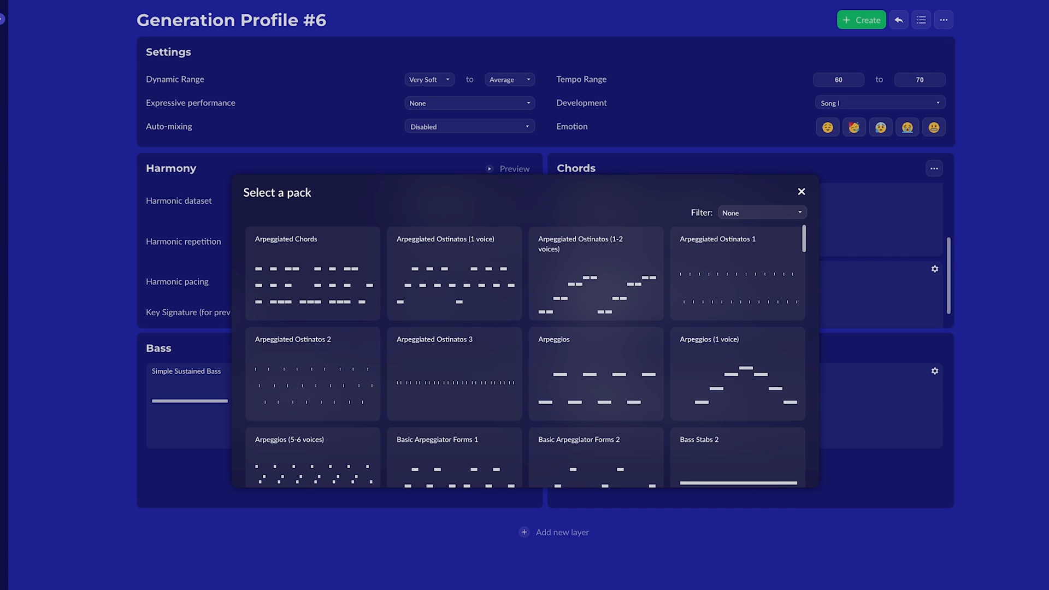
click(763, 212)
click(454, 273)
scroll(749, 255, down, 1)
scroll(750, 255, up, 3)
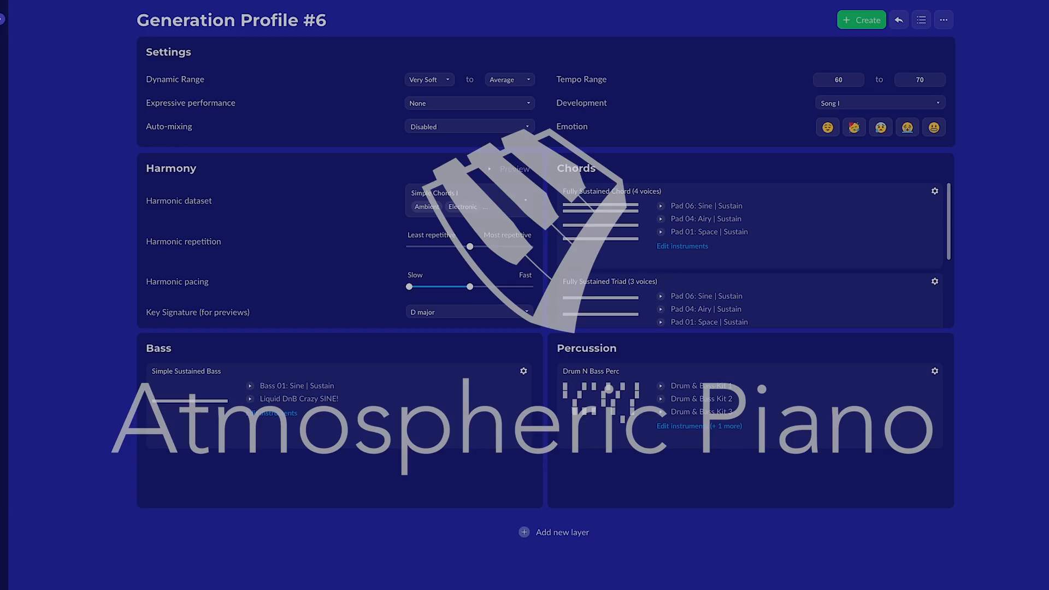
- Add an Extra layer to the profile with a Fully Sustained Triad (3 voices) pack
click(557, 532)
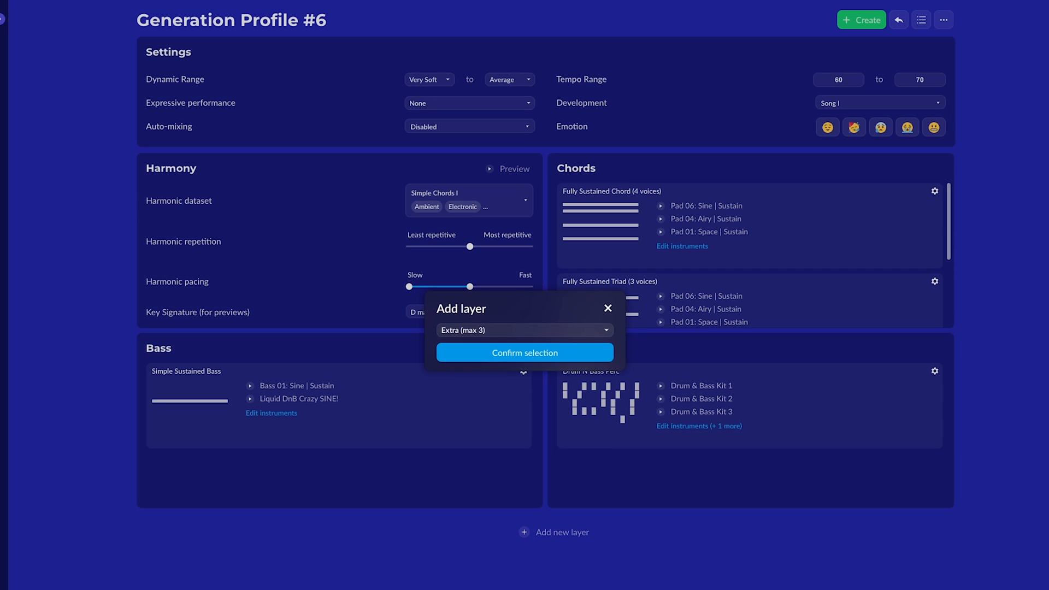
click(524, 353)
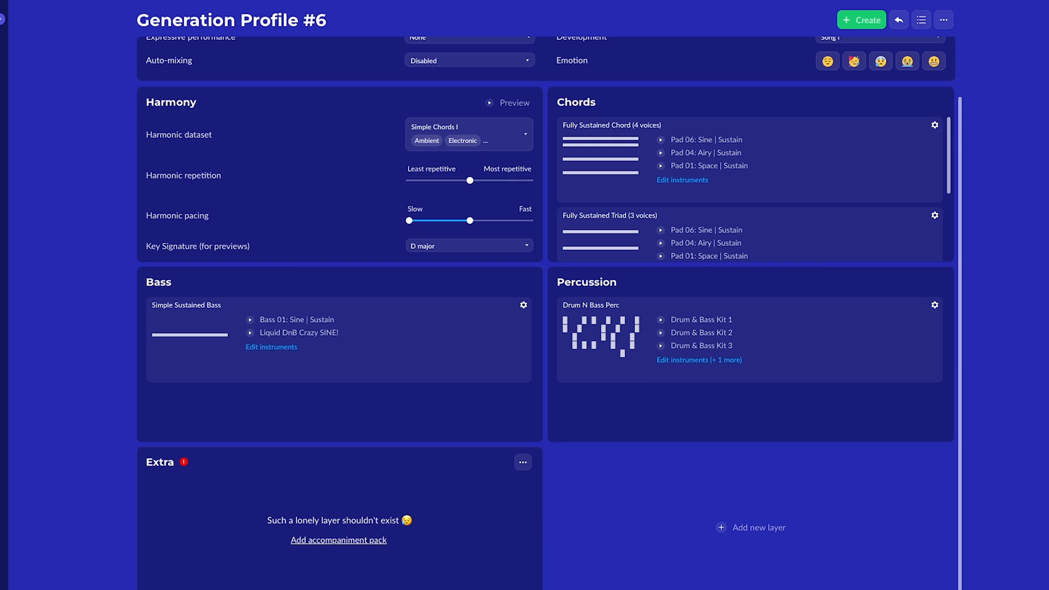
click(339, 539)
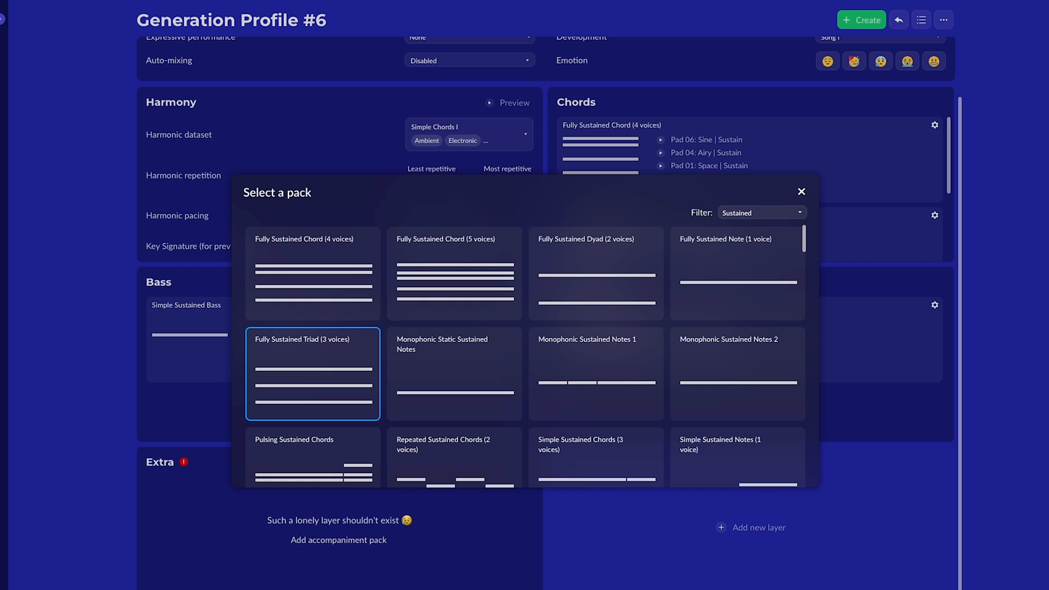
click(313, 373)
- Add the keyboard instrument Cinematic Piano, Atmospheric to the Extra layer's Fully Sustained Triad pack
click(272, 512)
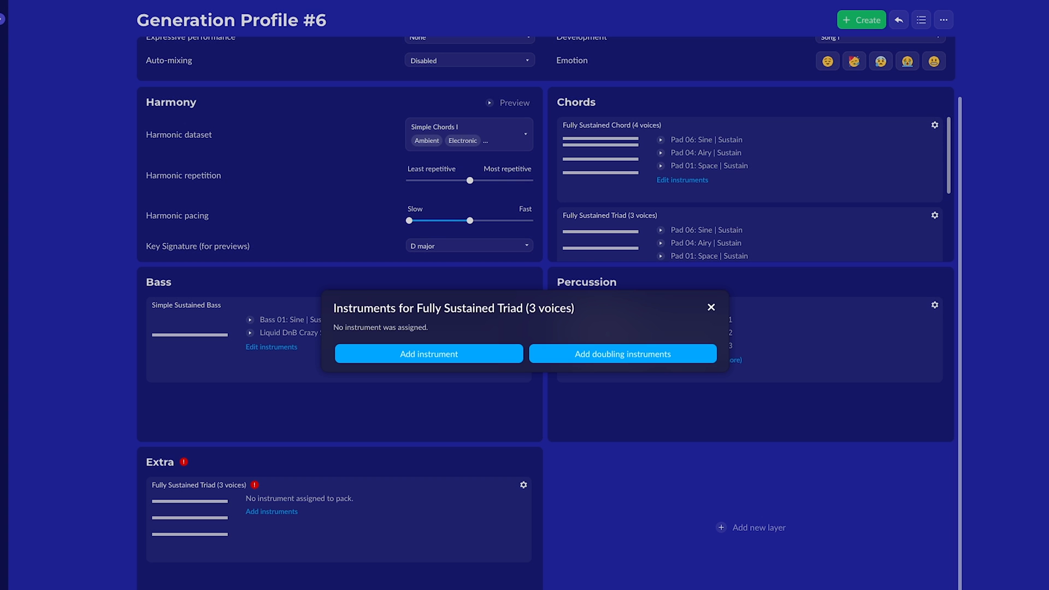
click(413, 354)
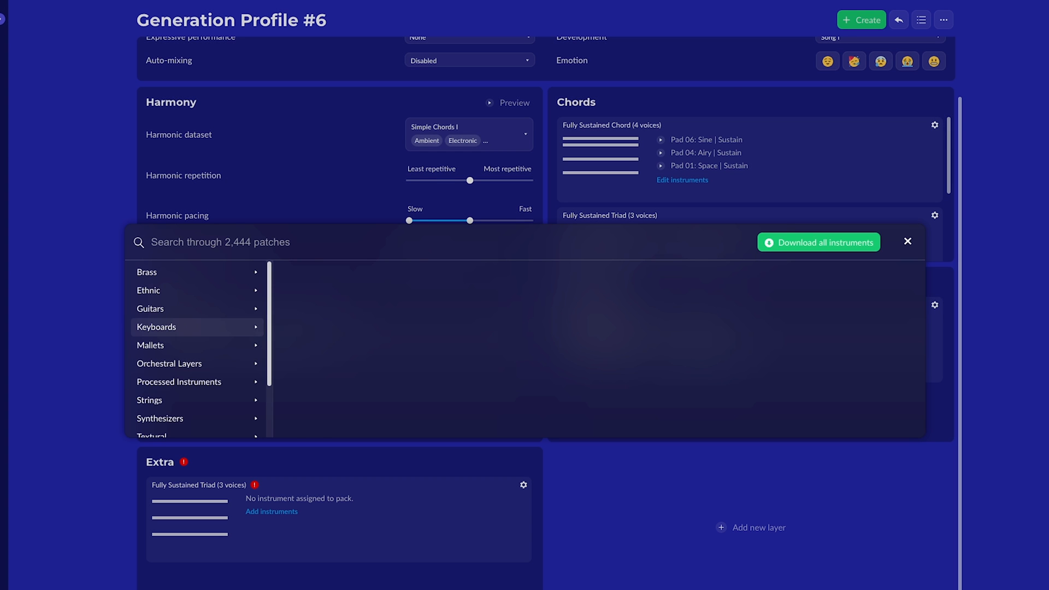
click(197, 327)
click(316, 327)
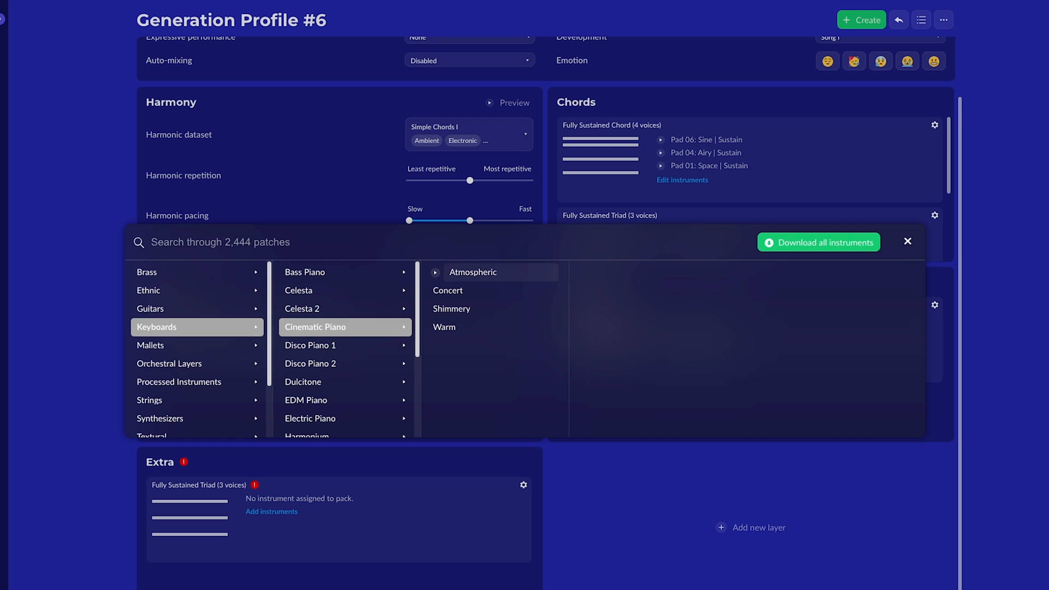
click(459, 272)
- Add the keyboard instrument Cinematic Piano, Shimmery to the Extra layer's Fully Sustained Triad pack and preview it
click(429, 356)
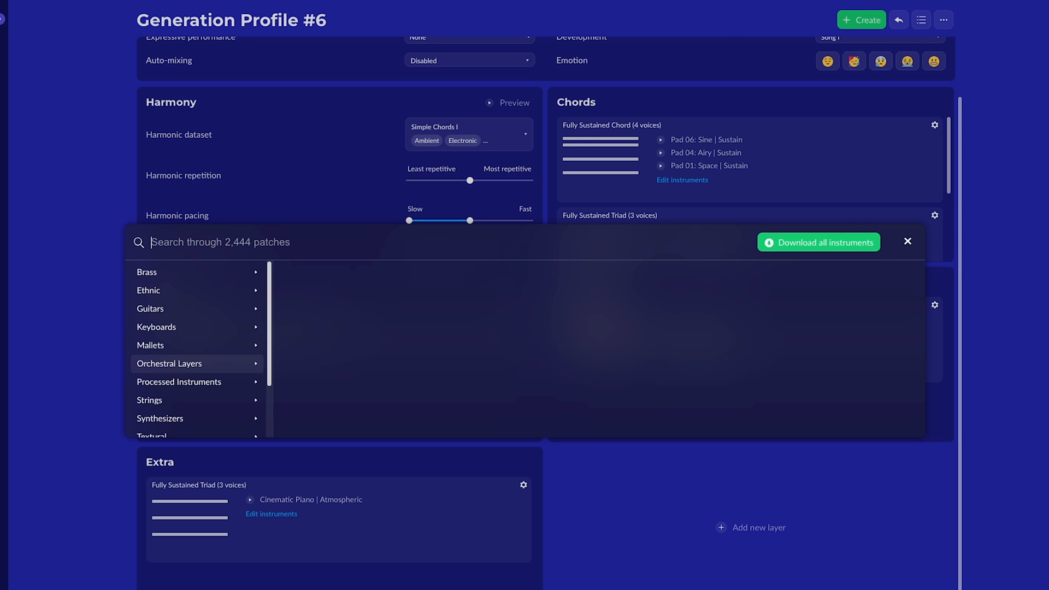
click(196, 326)
click(315, 326)
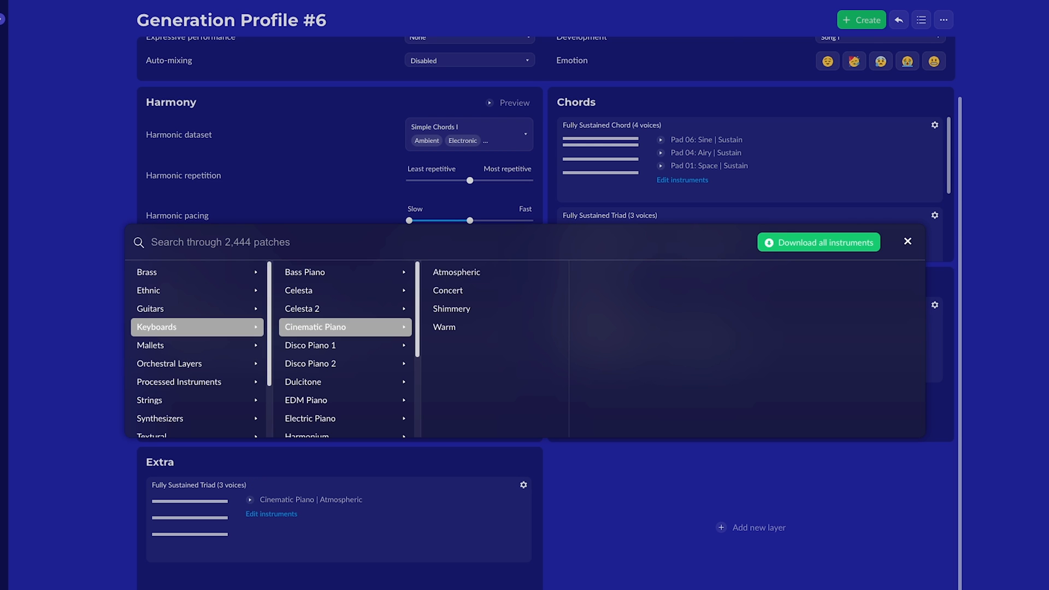
click(451, 308)
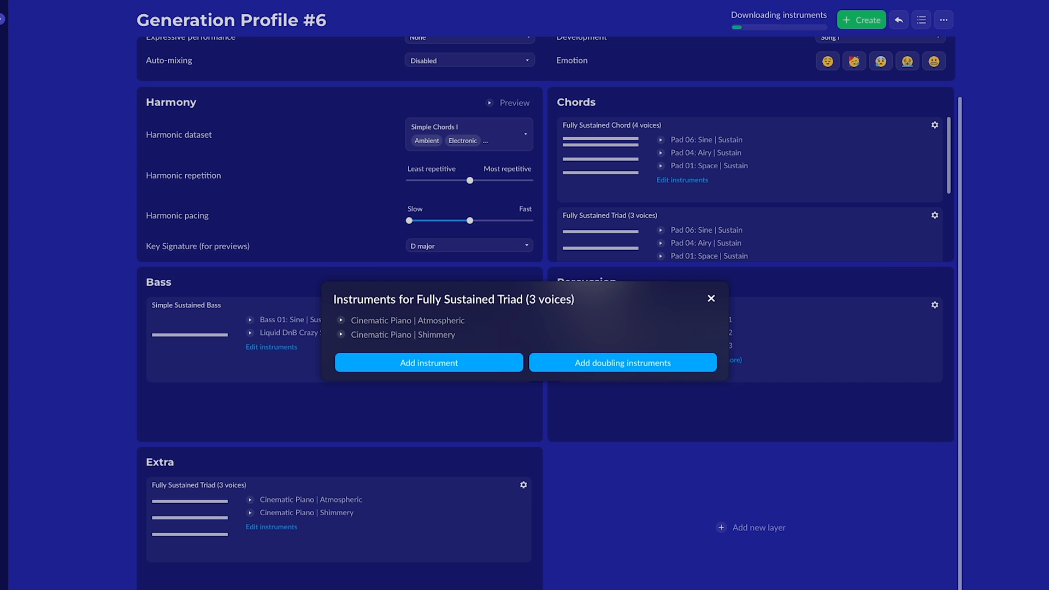
click(250, 513)
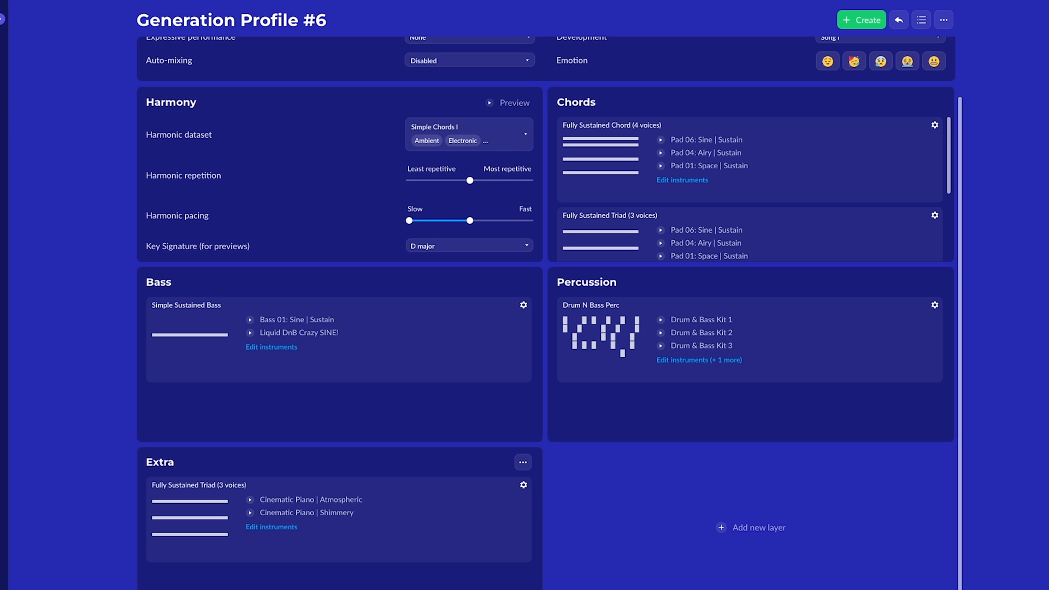
click(523, 486)
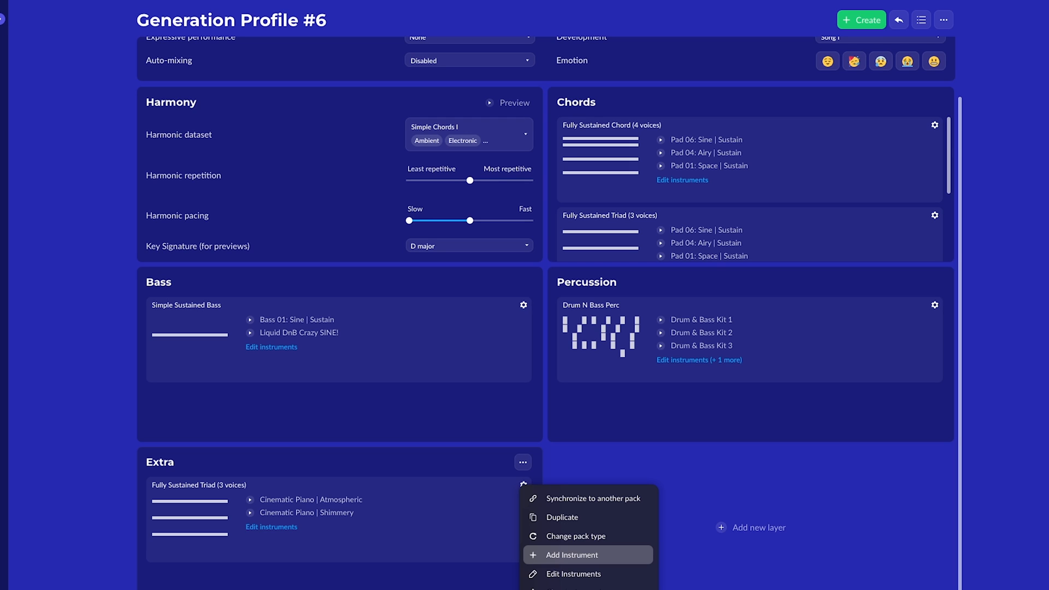
click(572, 555)
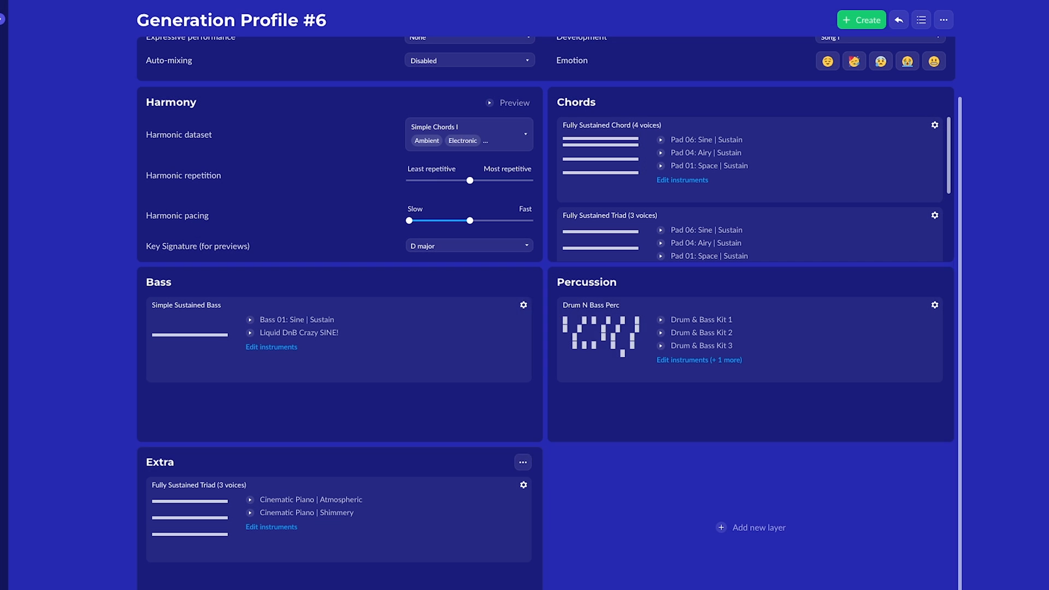
- Add a second Extra layer with a Fully Sustained Dyad (2 voices) pack
click(751, 528)
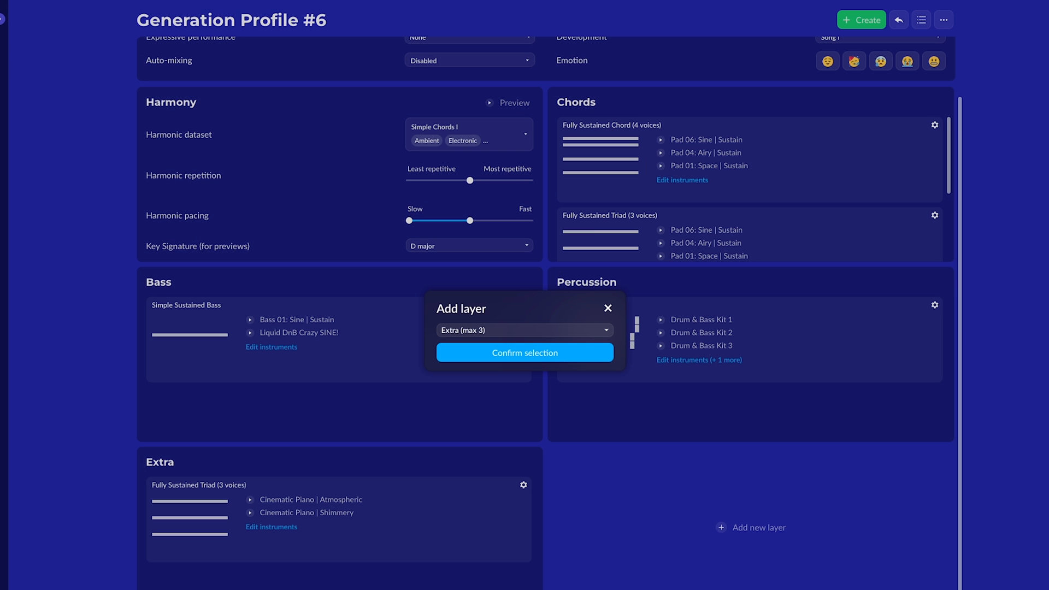
click(525, 352)
click(749, 540)
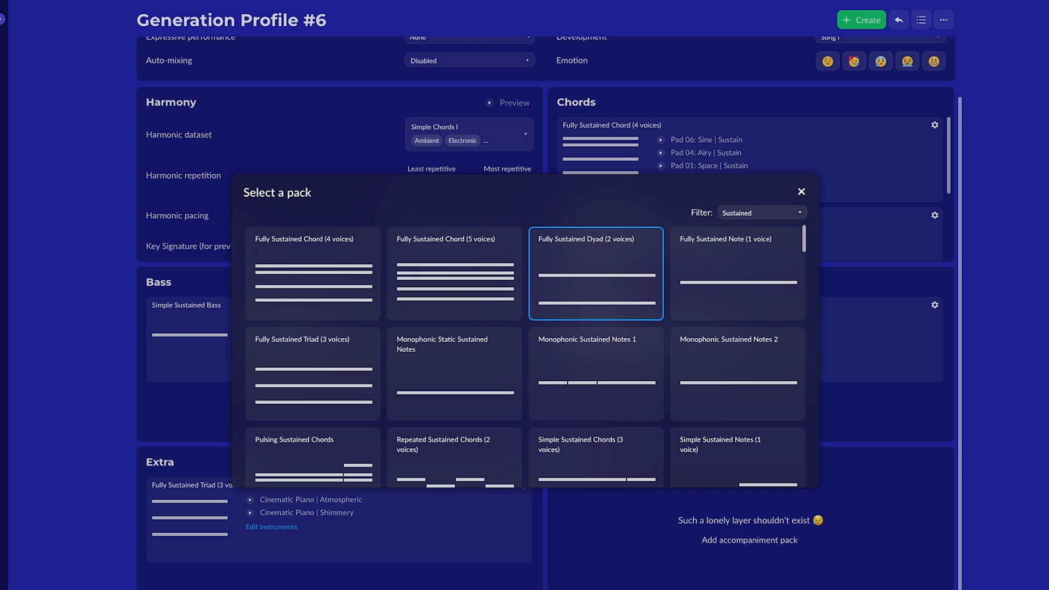
click(596, 274)
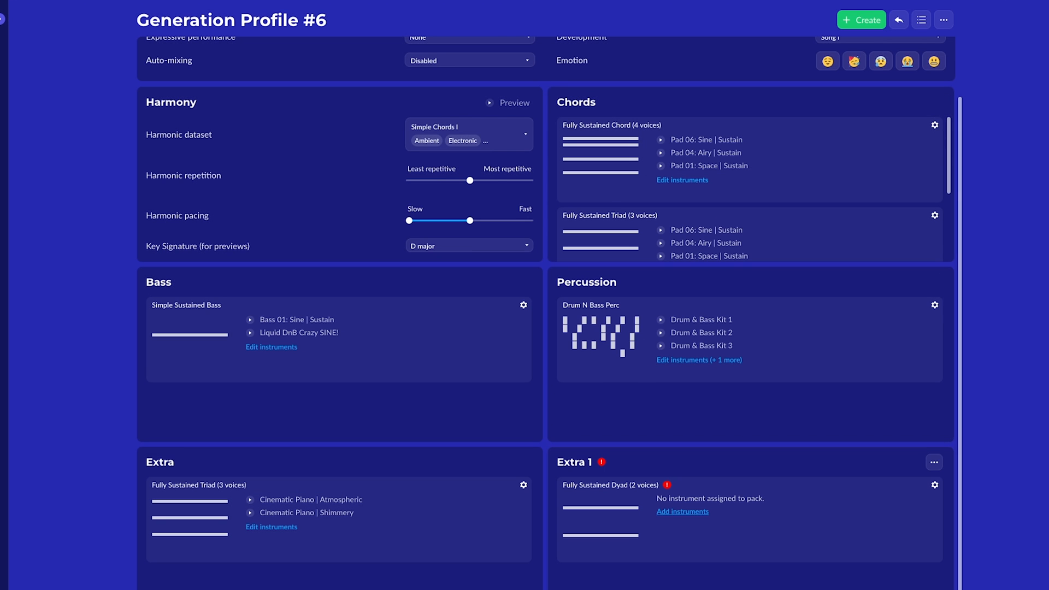
- Add the solo singer patch Kiera Bickerstaff, Uuh, Stereo Mix, Expressive Legato to the Extra 1 layer's Fully Sustained Dyad pack
click(682, 511)
click(429, 354)
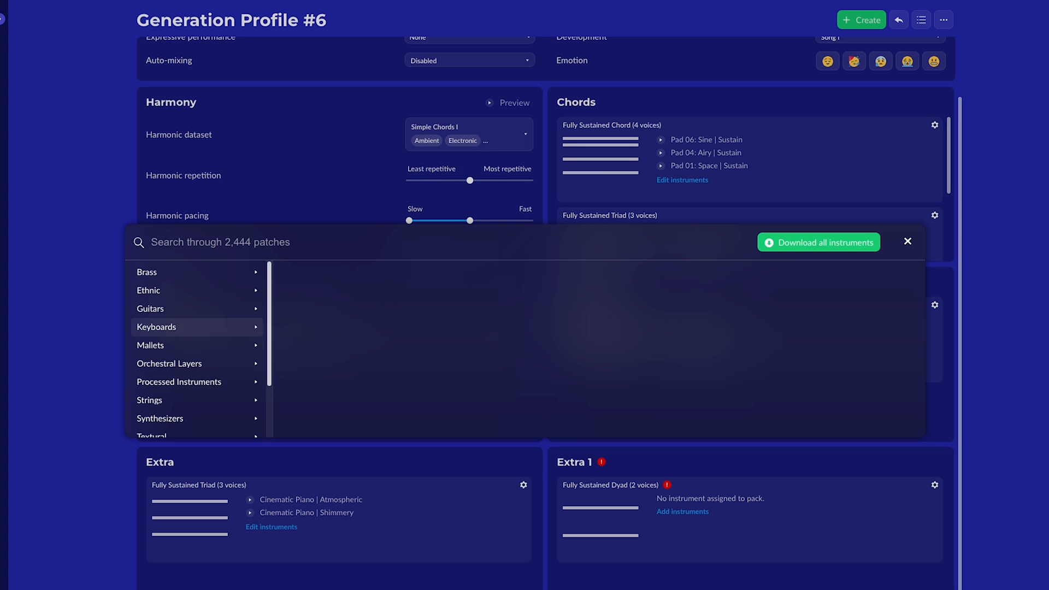
scroll(197, 350, down, 2)
click(197, 386)
click(345, 309)
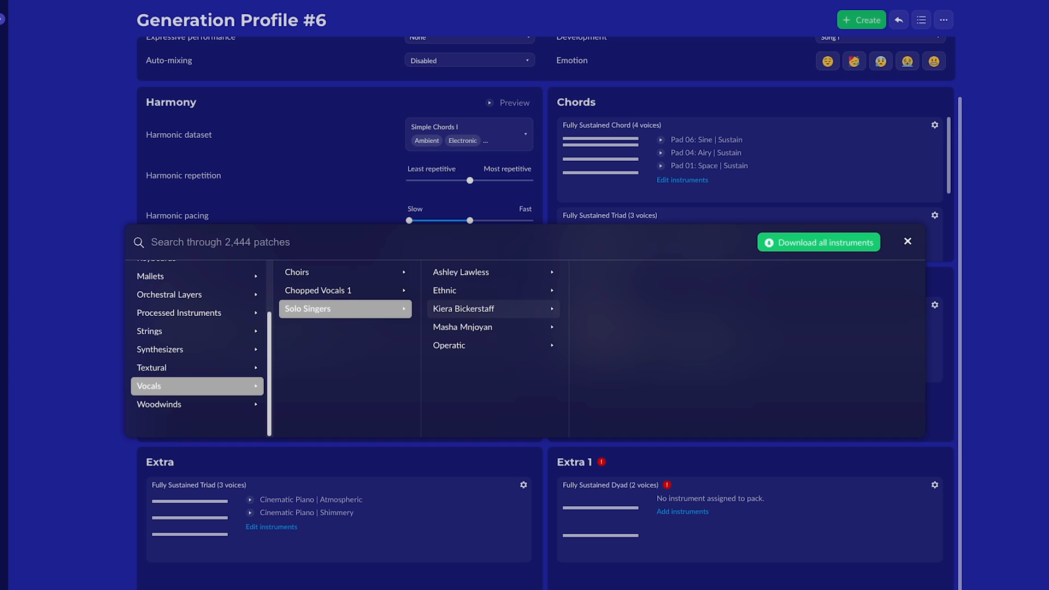
click(493, 309)
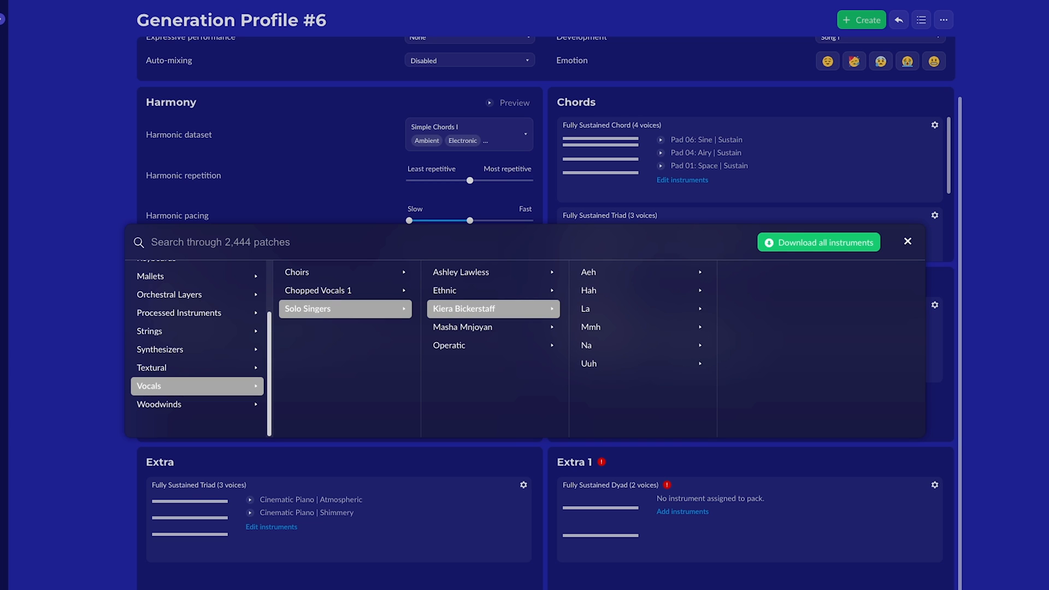
click(639, 363)
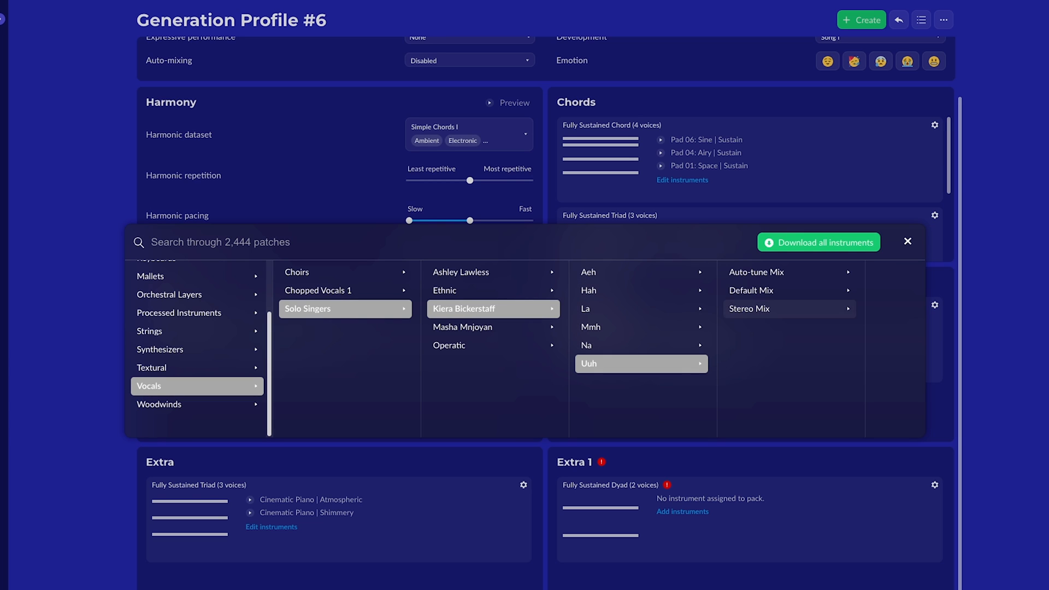
click(765, 309)
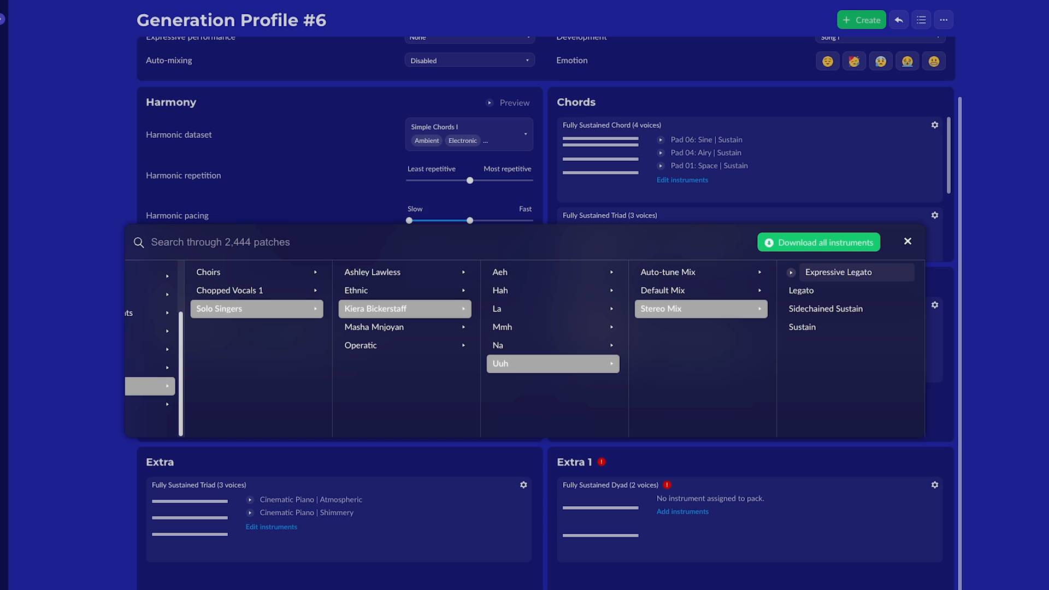
click(839, 272)
- Add the solo singer patch Masha Mnjoyan, Ya, Default Mix, Expressive Legato to the Extra 1 layer's Fully Sustained Dyad pack
click(429, 356)
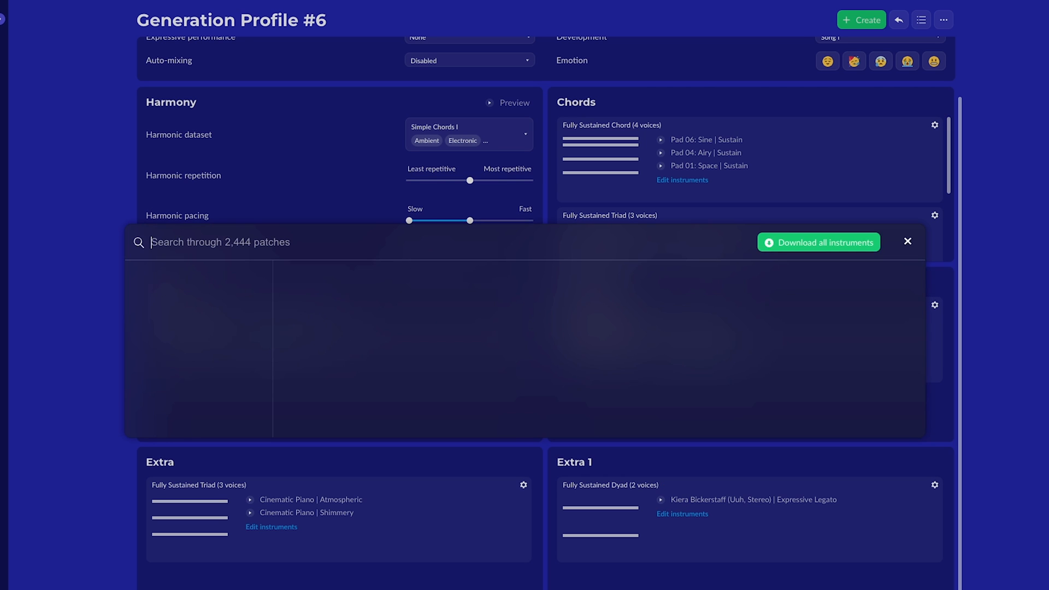
scroll(197, 383, down, 2)
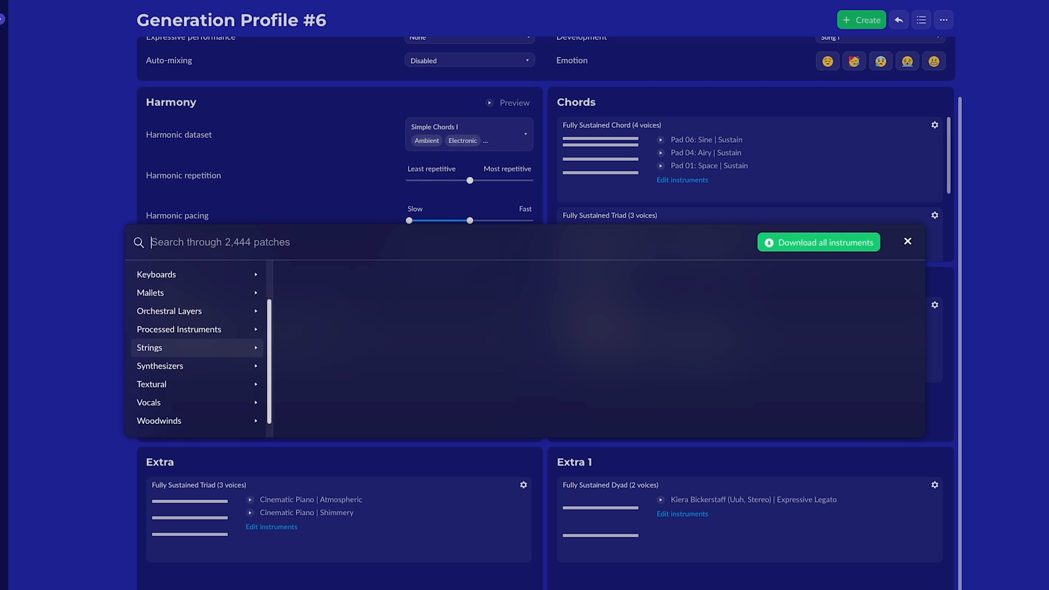
click(197, 386)
click(345, 308)
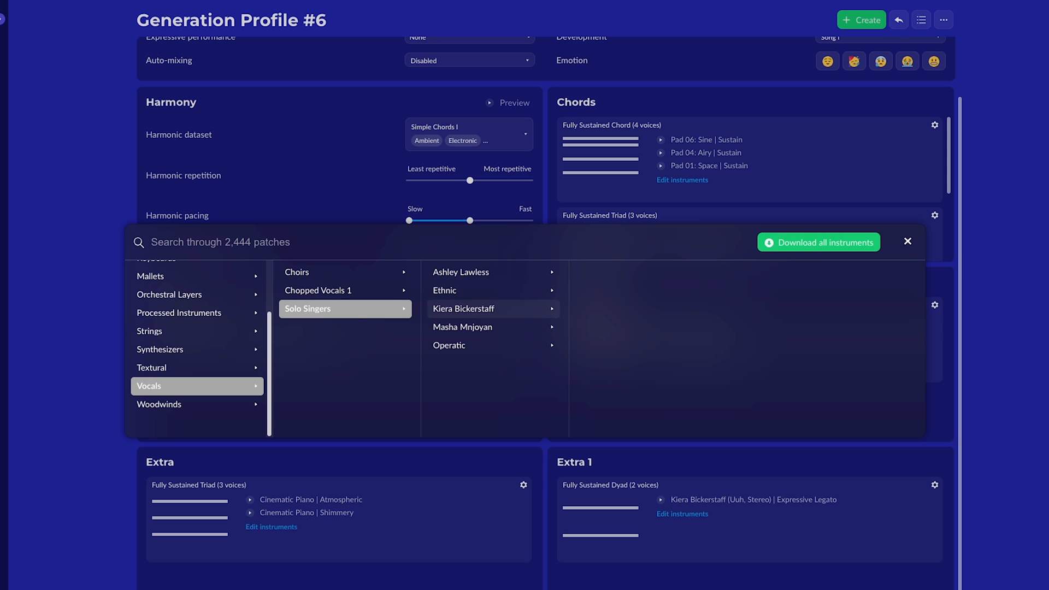
click(491, 327)
click(639, 382)
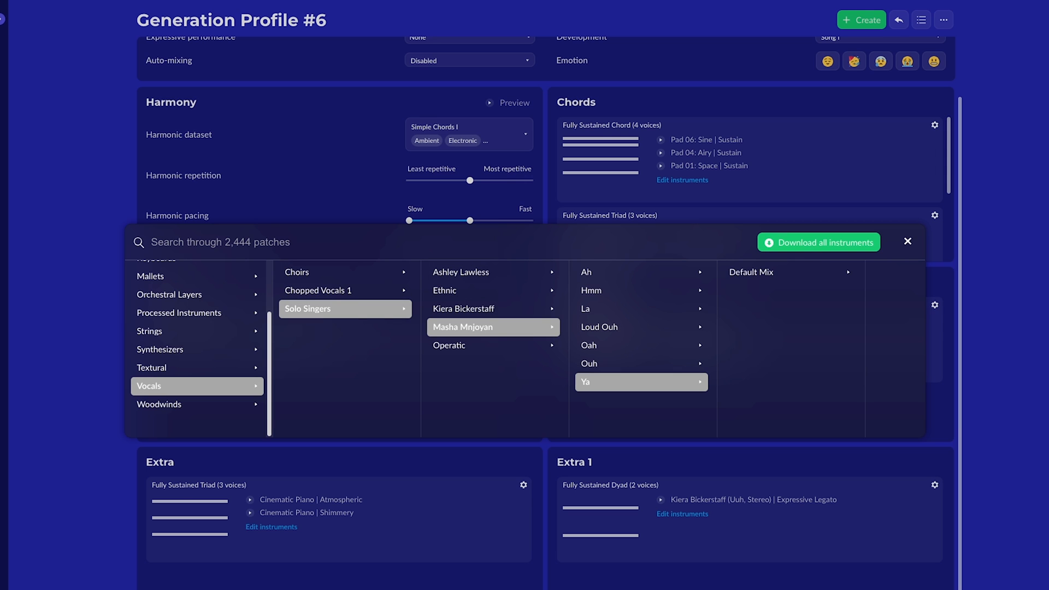
click(789, 272)
click(901, 272)
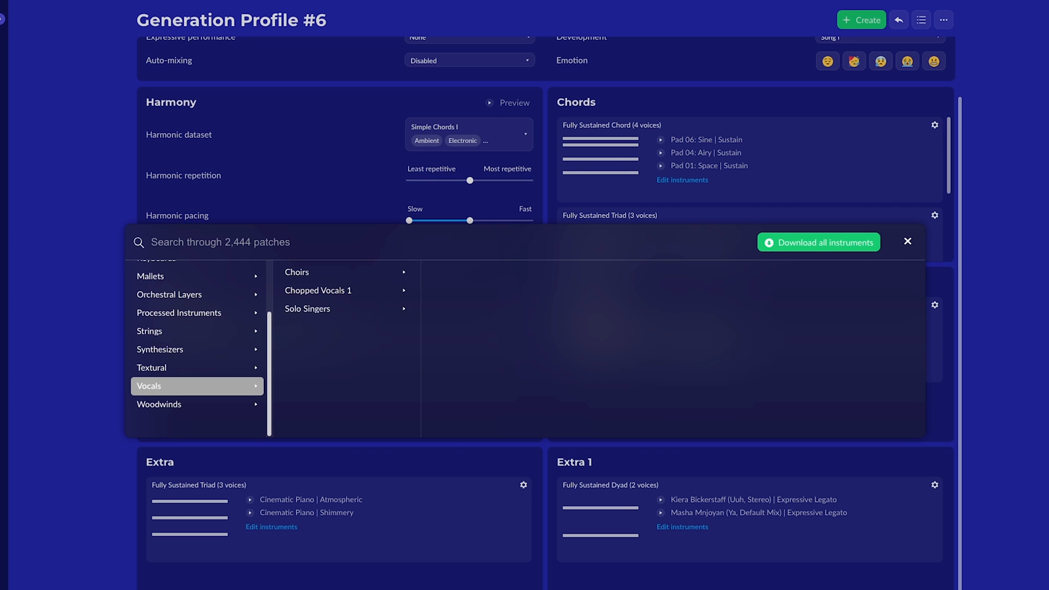
- Add the solo singer Kiera Bickerstaff, Uuh, Stereo Mix, Expressive Legato to the new doubling instrument and set its octave to -1
click(344, 309)
click(491, 309)
click(639, 364)
click(790, 309)
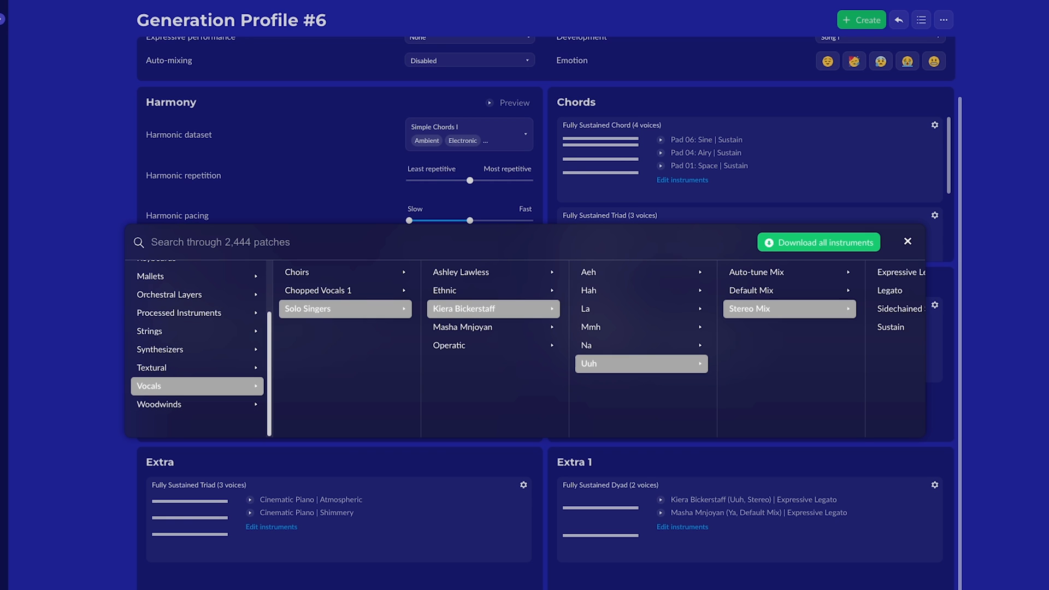
scroll(789, 291, right, 2)
click(831, 272)
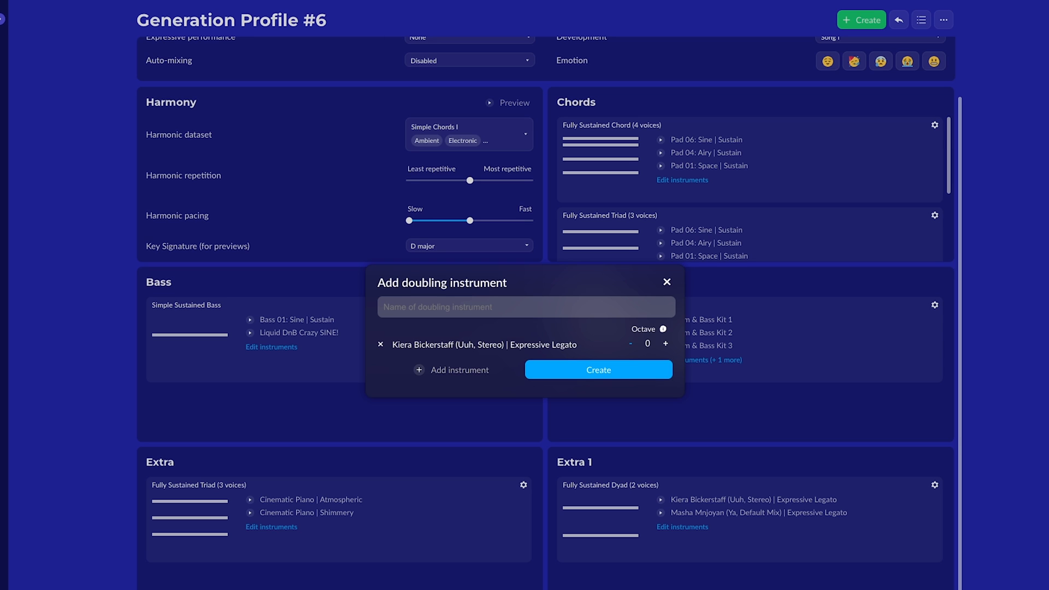
click(630, 344)
- Add the solo singer Masha Mnjoyan, Ouh, Stereo Mix, Expressive Legato to the doubling instrument and set its octave to -1
click(452, 370)
scroll(197, 382, down, 2)
click(197, 386)
click(346, 309)
click(494, 328)
click(641, 382)
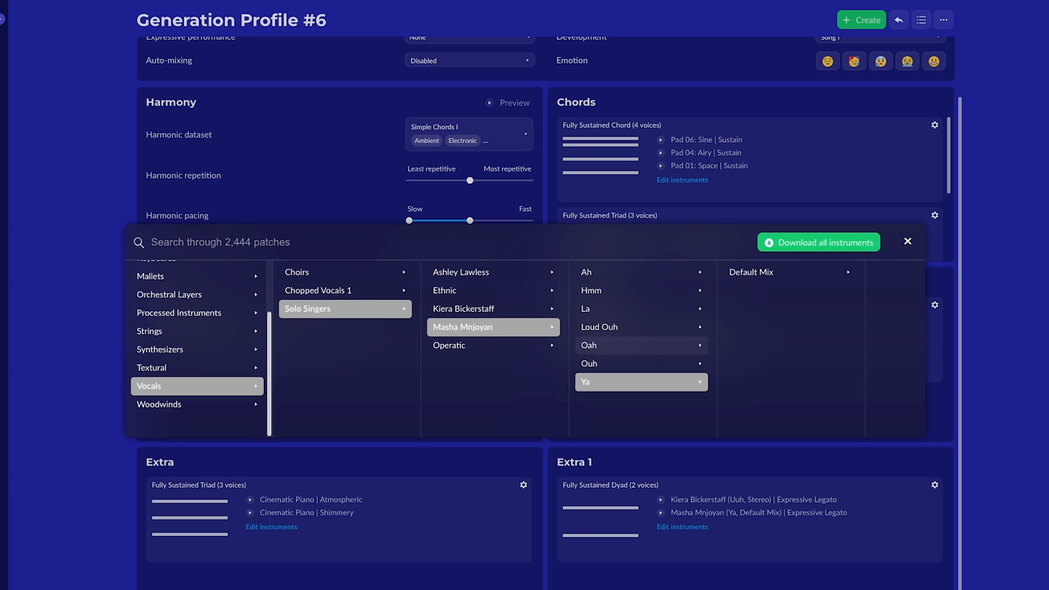
click(642, 364)
click(790, 291)
click(851, 272)
click(631, 354)
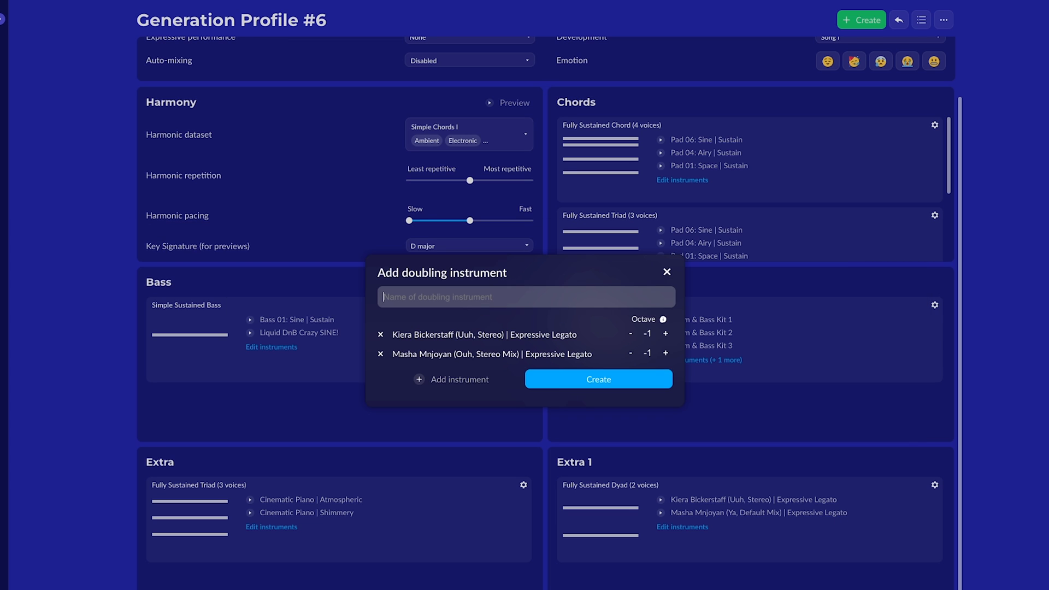
- Name the doubling instrument "Two Vocals For Liquid DnB", create it and add it to the Extra 1 pack
click(526, 297)
text(Two Vocals For Liquid DnB)
key(Return)
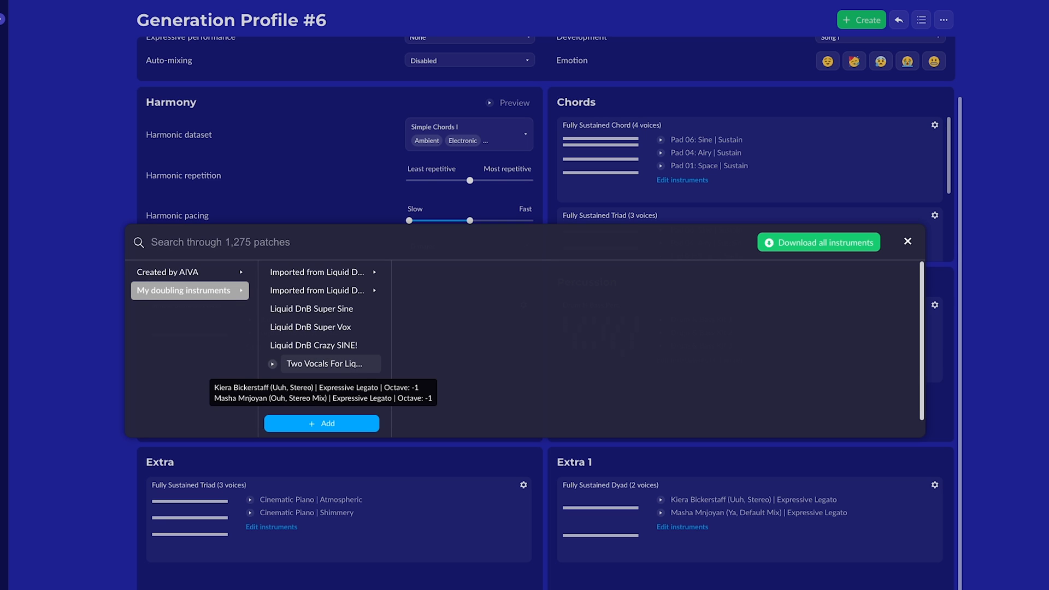
- Duplicate the Extra 1 layer's Fully Sustained Dyad pack and change the copy's pack type to Thick Sustained Chords, using the Sustained filter
click(935, 447)
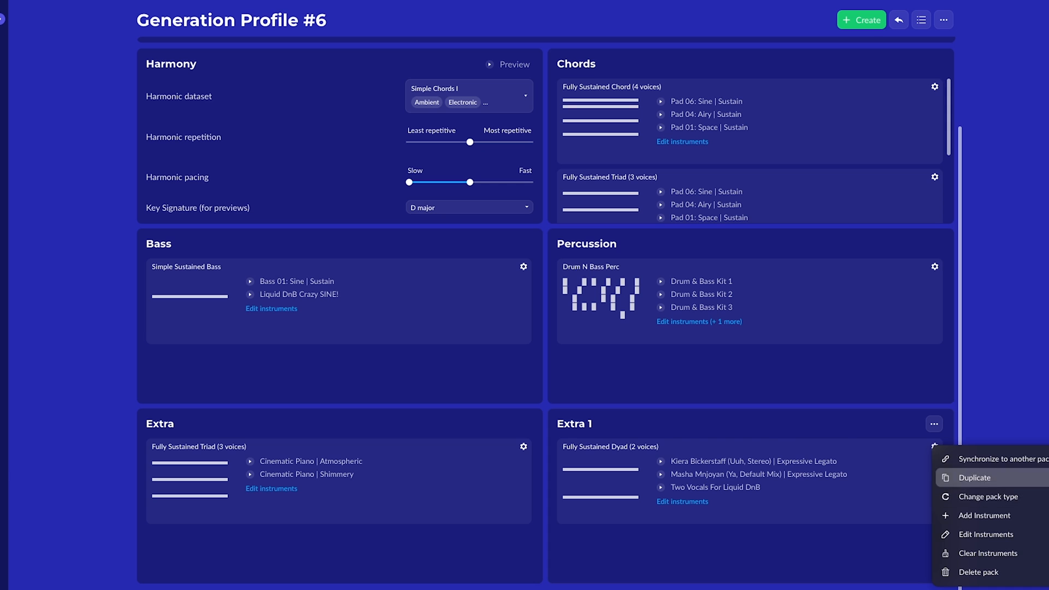
click(976, 477)
click(935, 500)
click(972, 552)
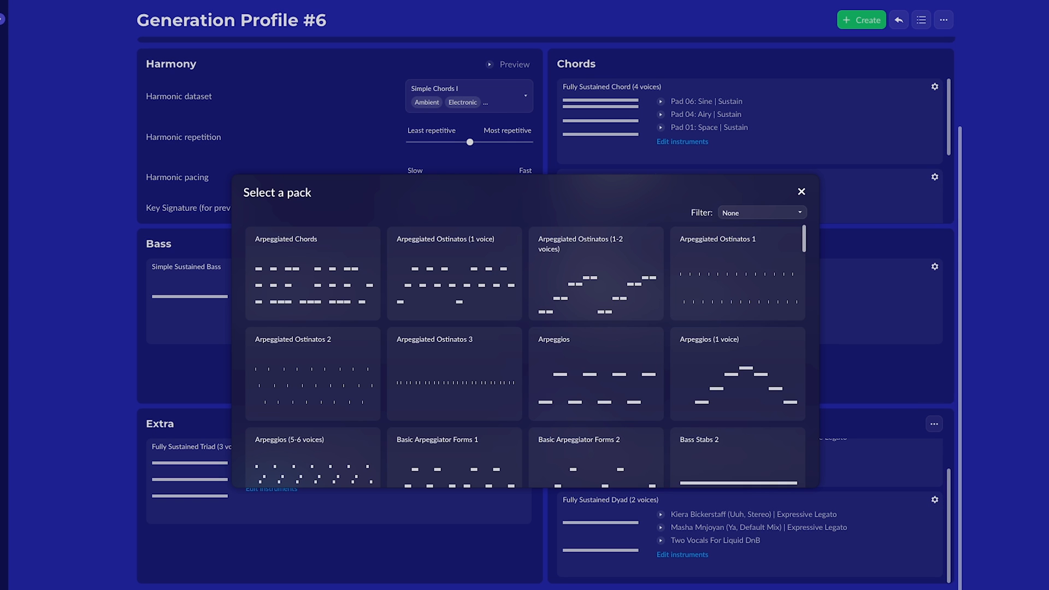
click(762, 212)
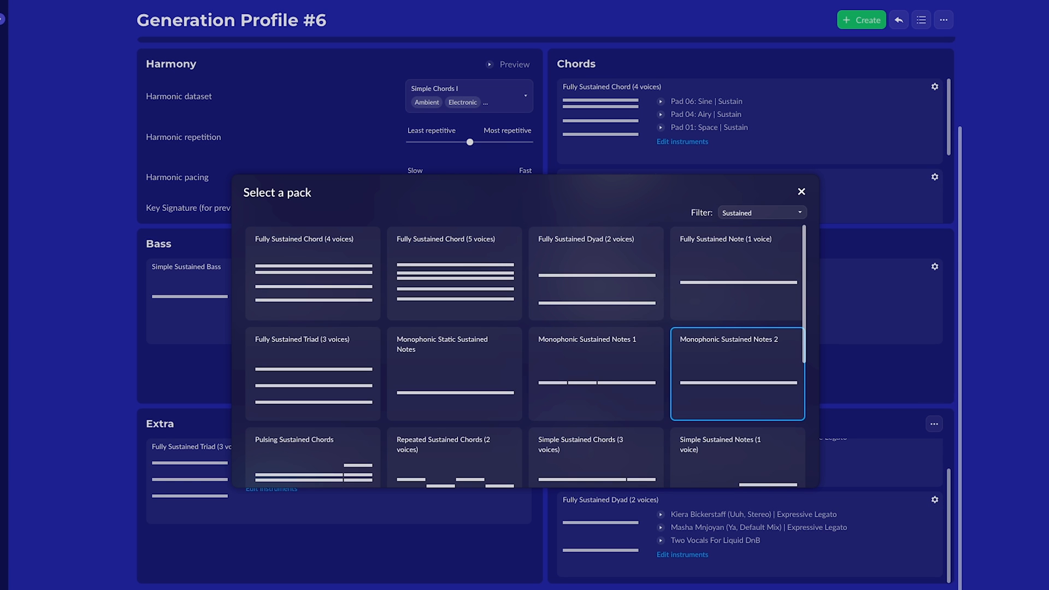
scroll(738, 372, down, 1)
scroll(314, 399, down, 4)
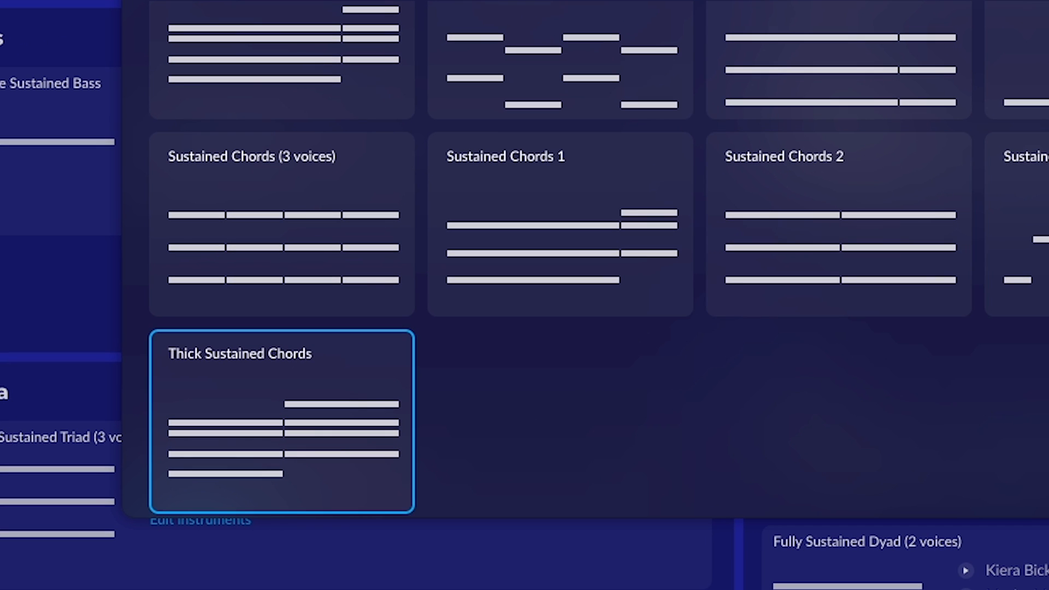
click(281, 420)
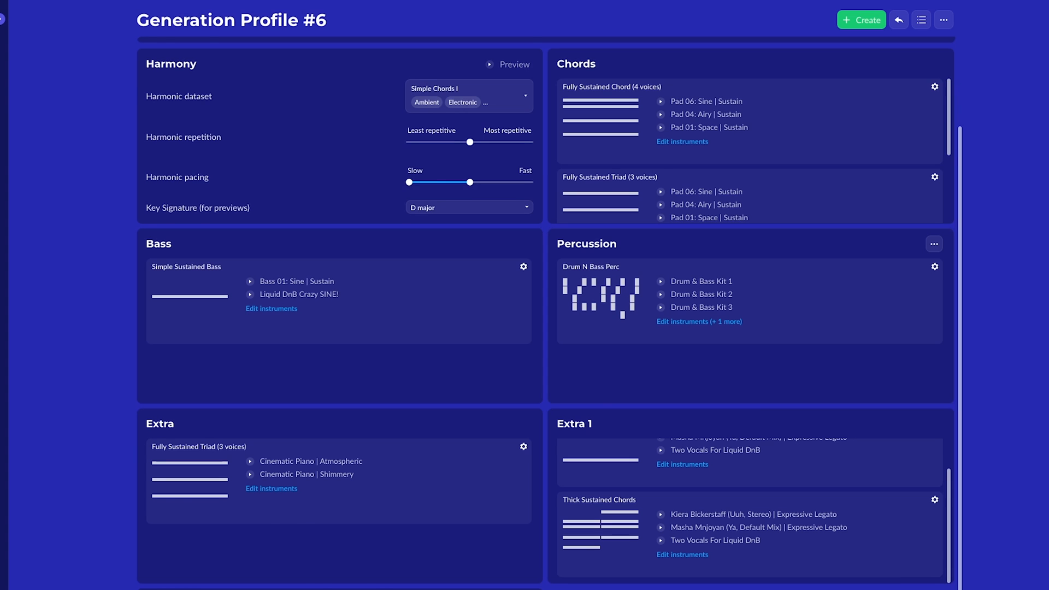
- Add the Simple Ornaments 1 accompaniment pack to the empty Ornaments layer
scroll(465, 328, down, 3)
click(339, 540)
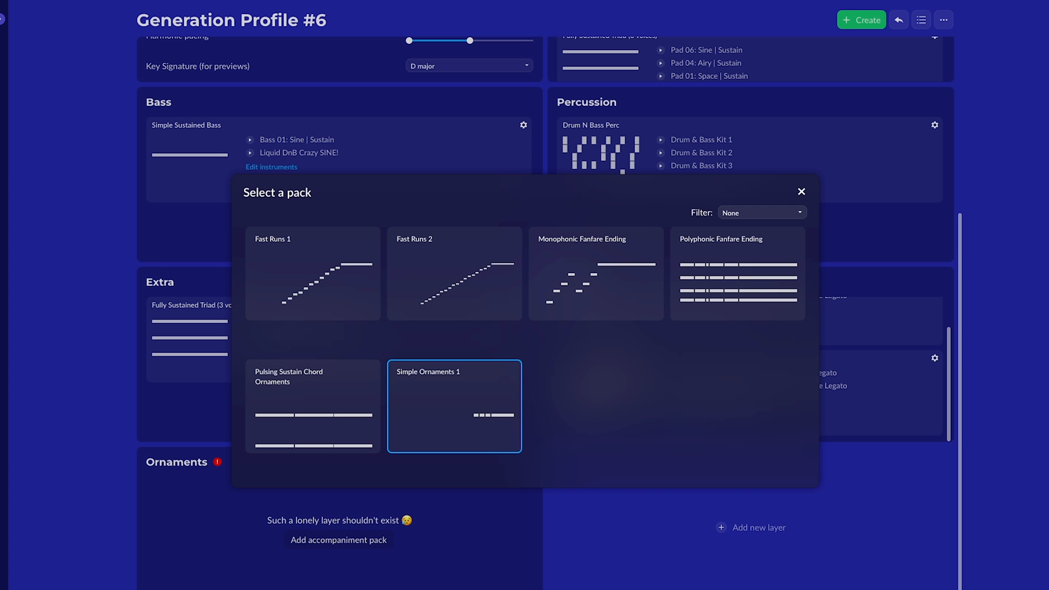
click(454, 407)
- Add the vocal patch Chopped Vocals 1, Staccato to the Simple Ornaments 1 pack
click(429, 354)
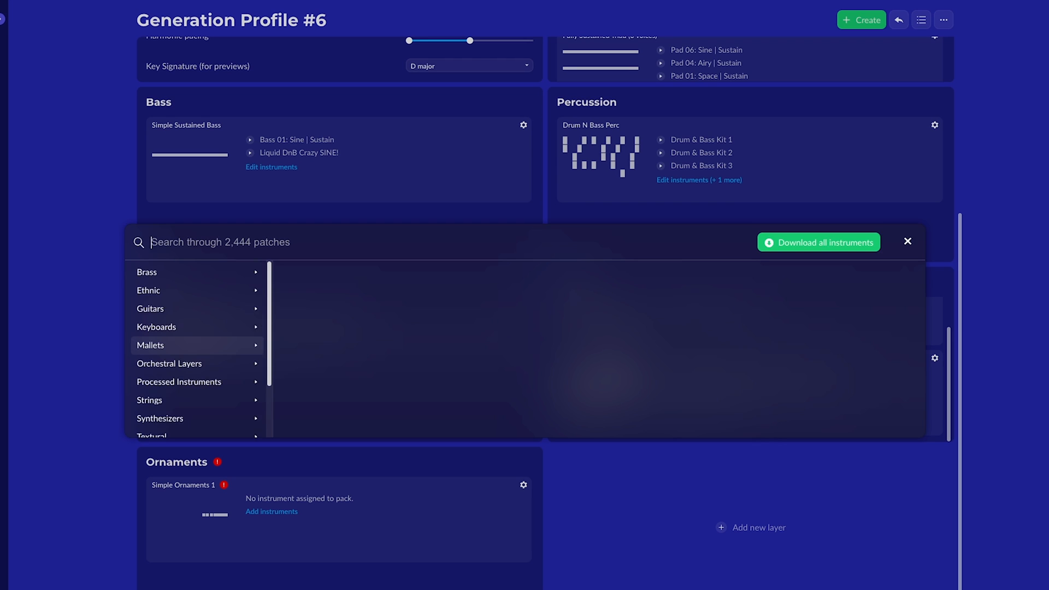
scroll(197, 350, down, 2)
click(197, 386)
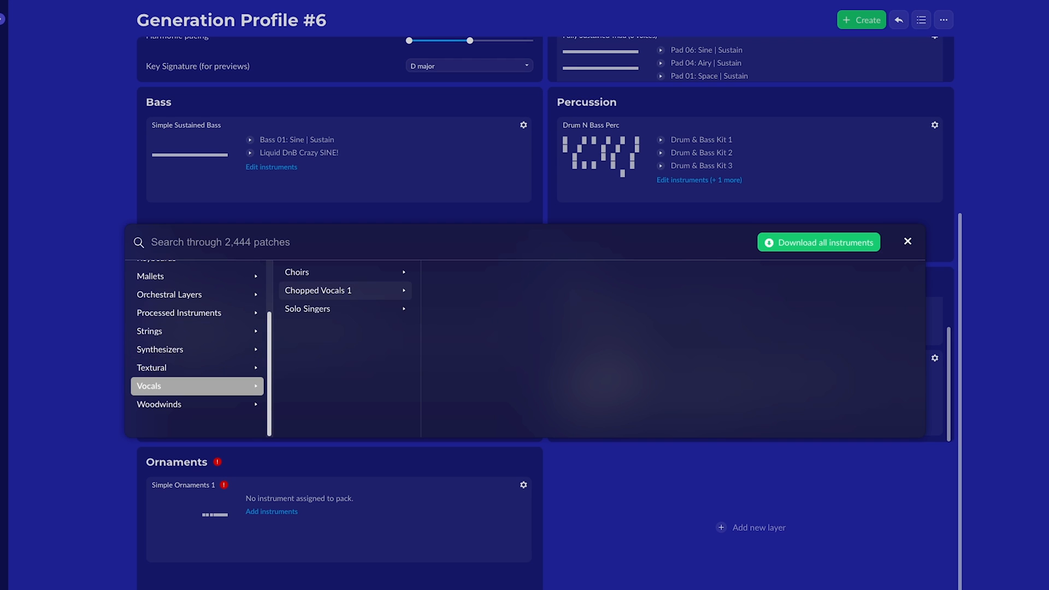
click(345, 290)
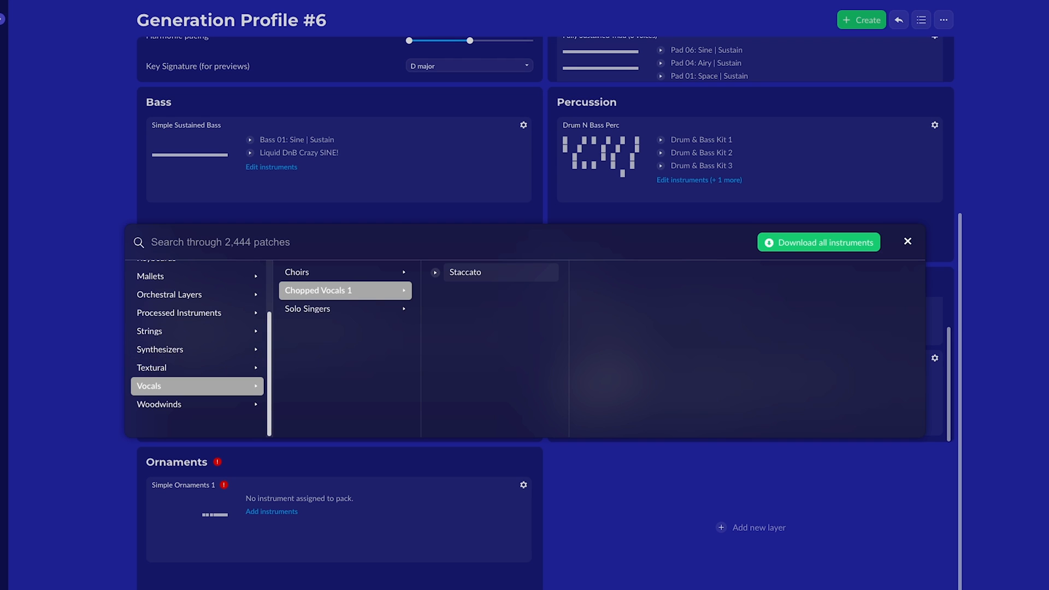
click(465, 272)
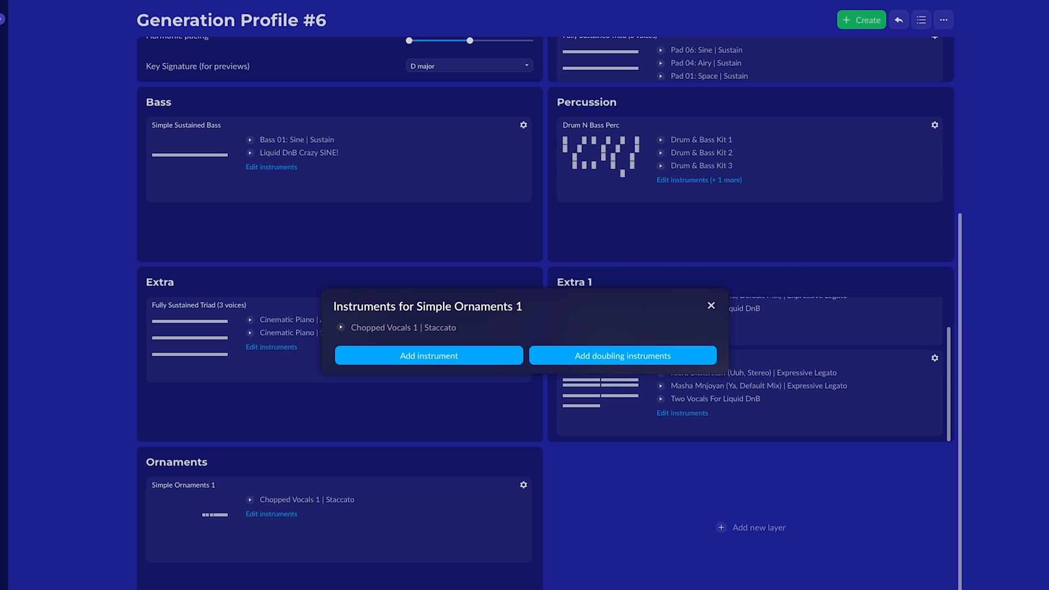
click(711, 306)
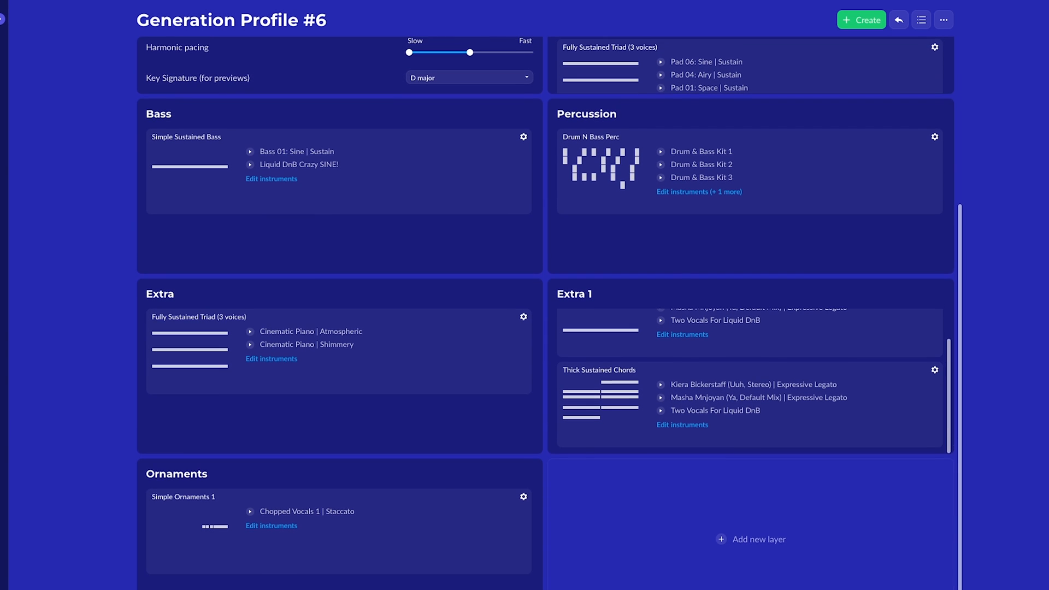
- Set the Chords layer's reverb type to Dreamverb and its reverb amount to 60% in the mixing and orchestration settings
scroll(754, 383, up, 5)
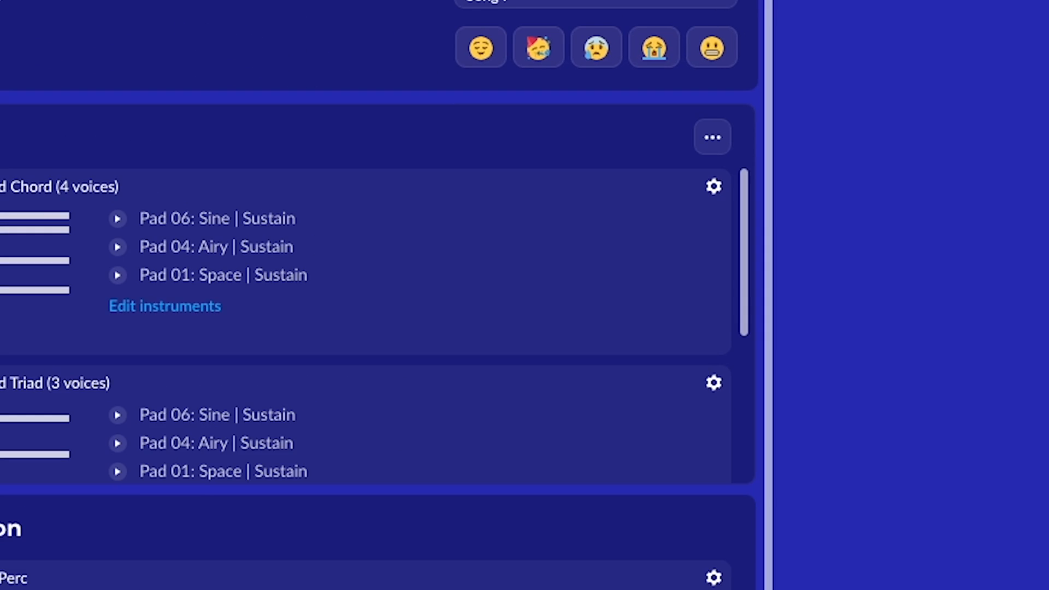
click(712, 137)
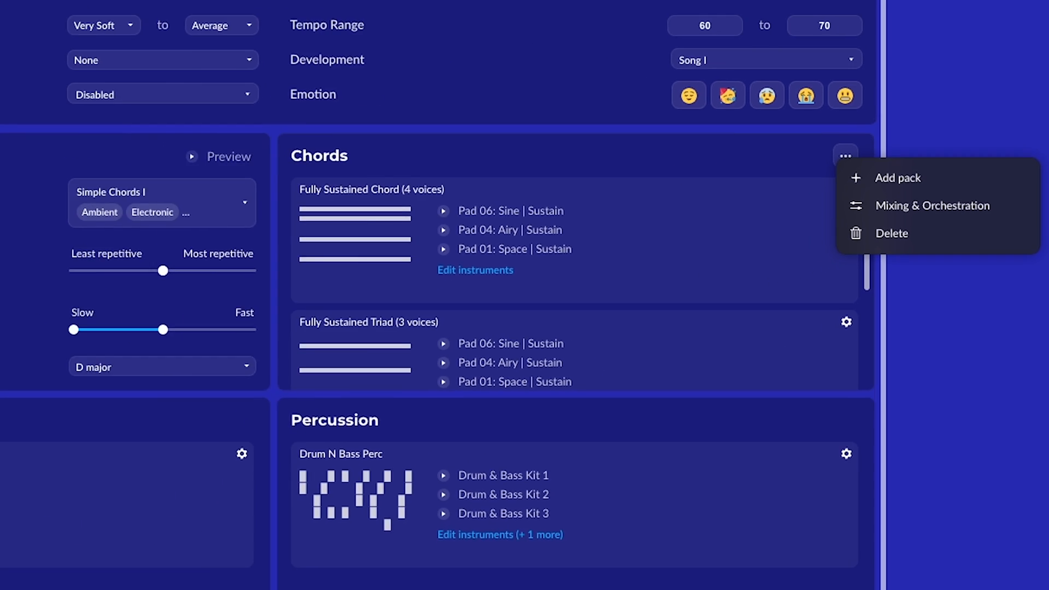
click(840, 211)
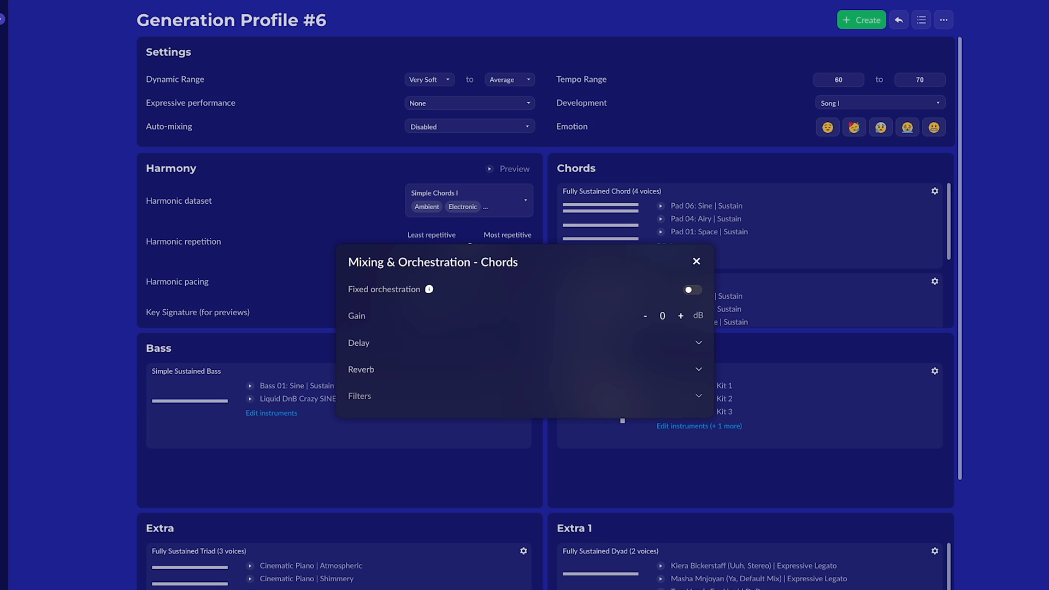
click(699, 369)
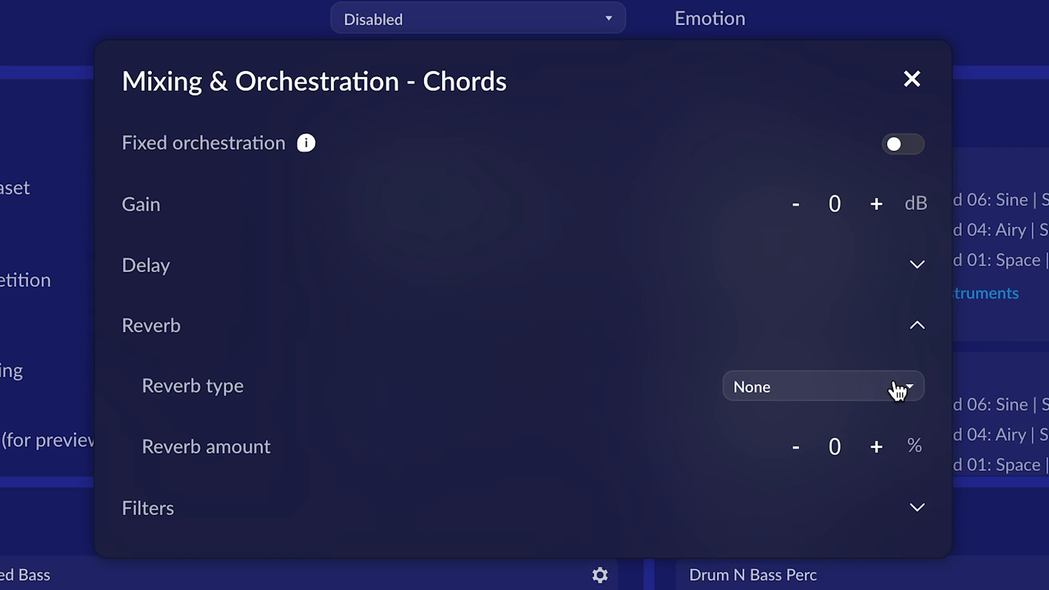
click(689, 370)
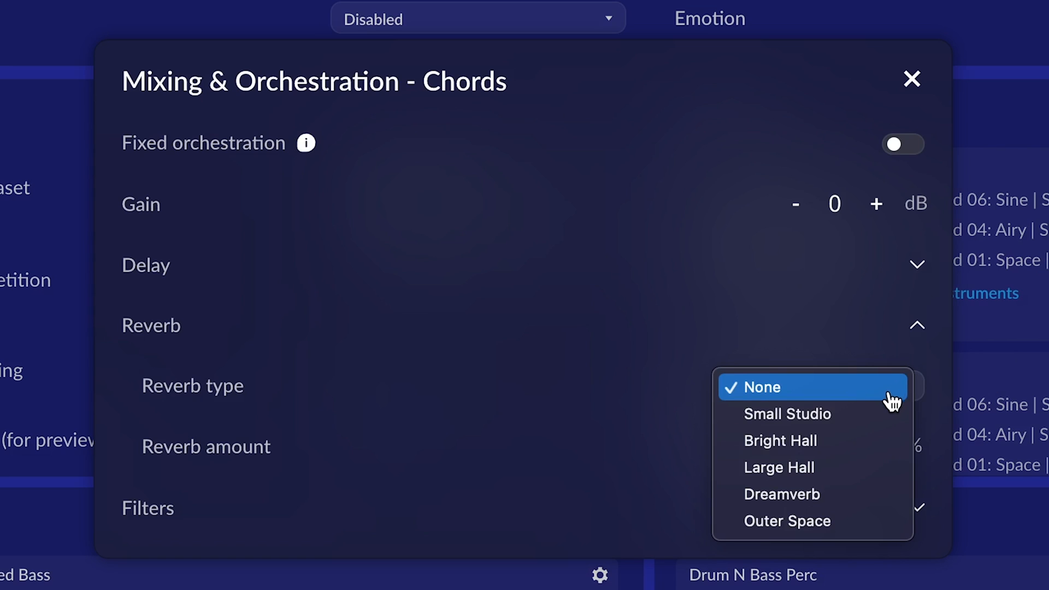
click(849, 505)
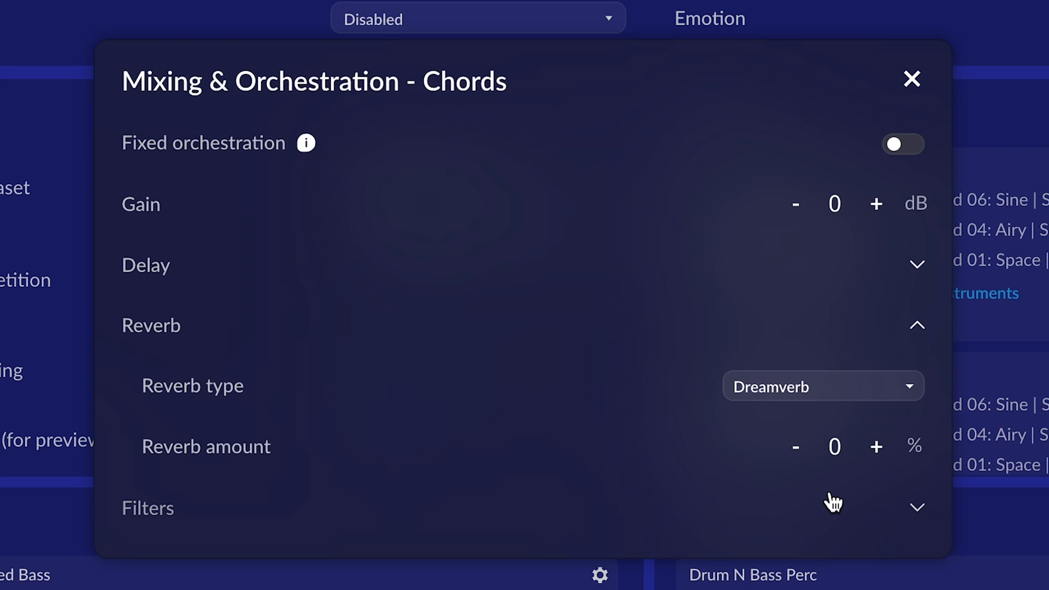
double_click(834, 447)
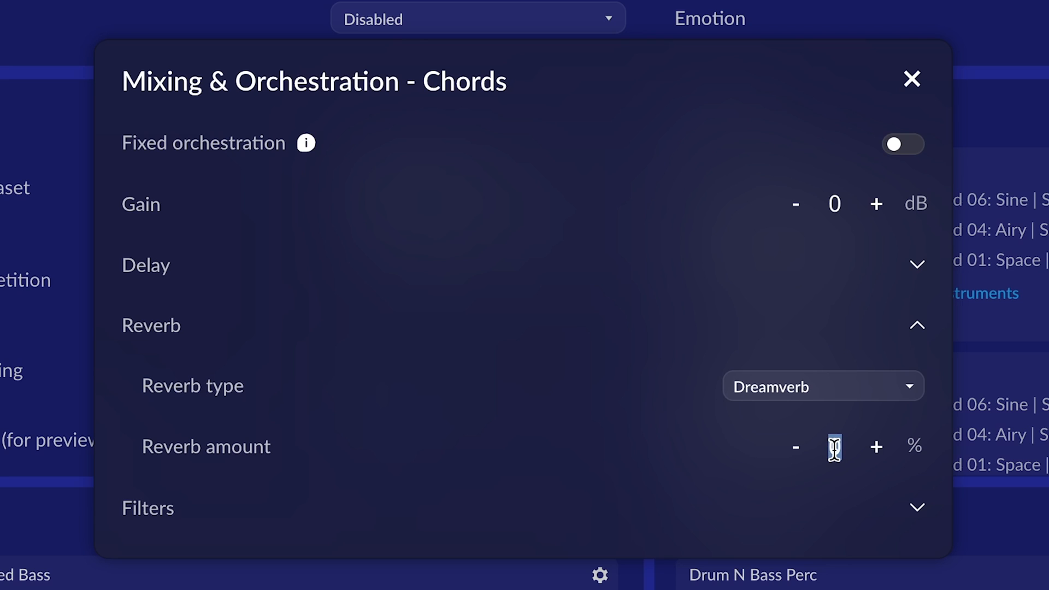
text(60)
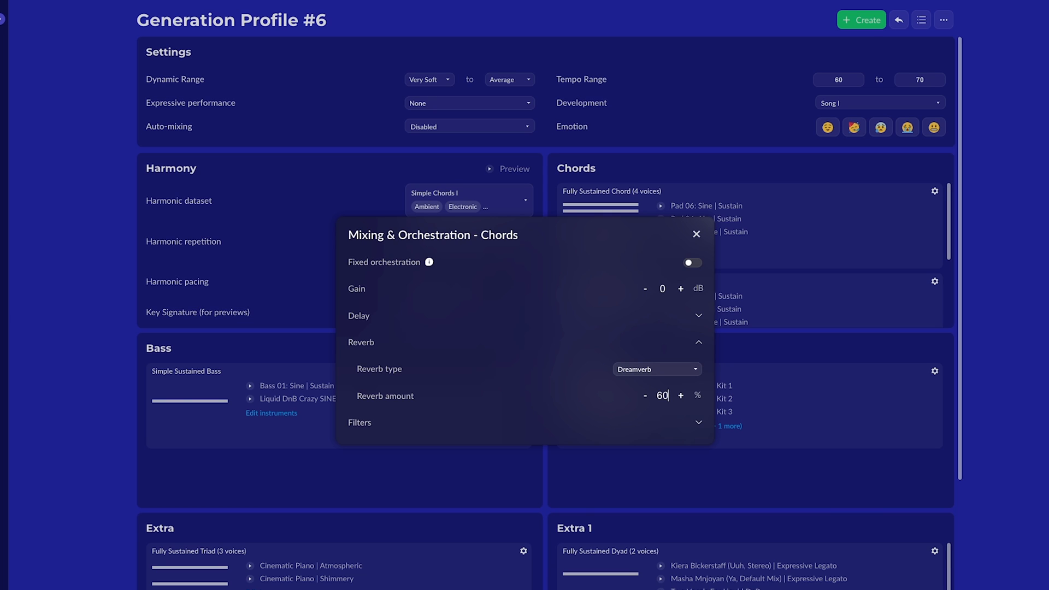
- Set the Chords layer's low frequency filter to 1000 Hz
click(360, 423)
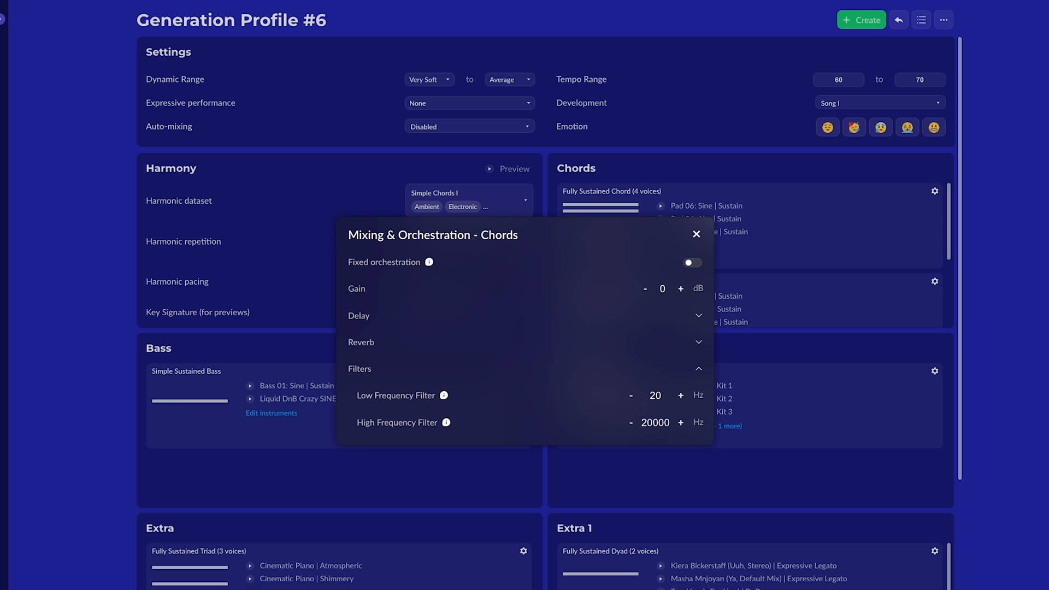
double_click(655, 396)
text(1000)
- Raise the Chords layer's left and right delay times and set its delay amount to 25%
click(698, 315)
drag(654, 343, 654, 317)
drag(690, 342, 690, 323)
mouse_move(654, 343)
mouse_move(690, 343)
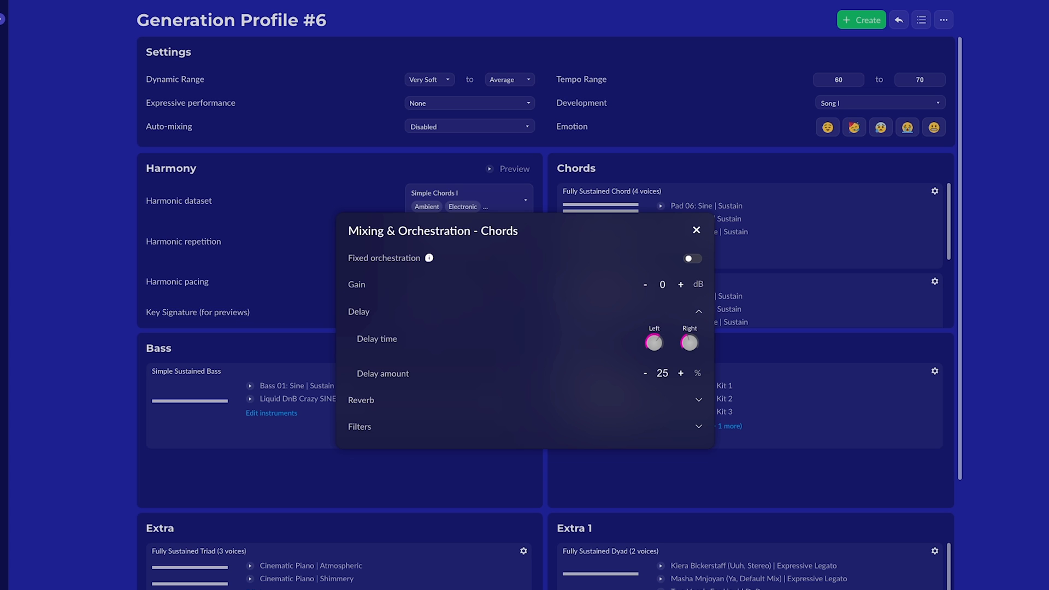
click(696, 230)
- Open the Bass layer's mixing and orchestration settings, and enable fixed orchestration for the Percussion layer
click(523, 348)
click(587, 383)
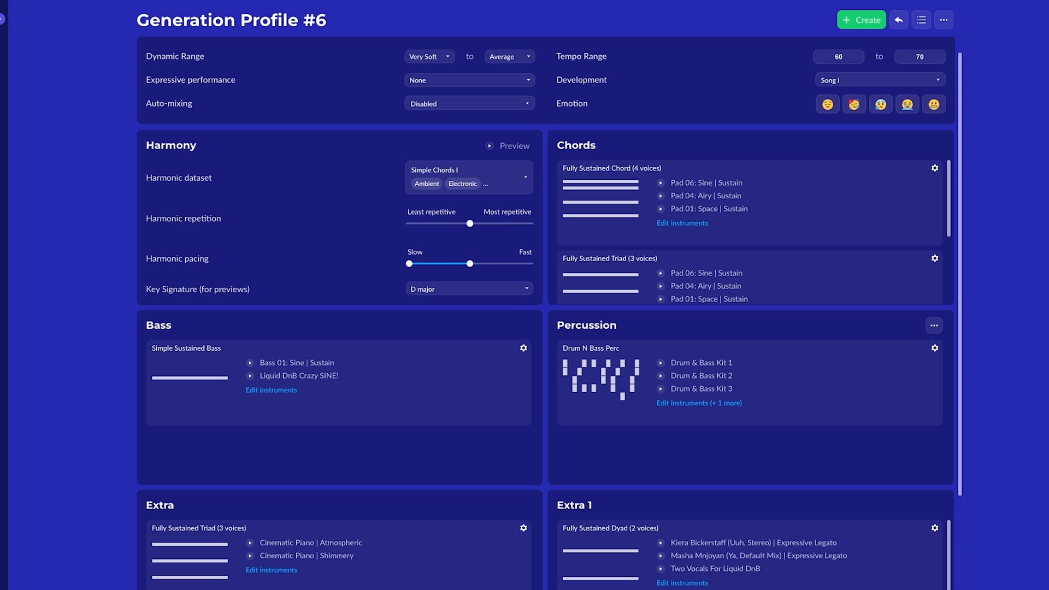
click(934, 326)
click(1000, 360)
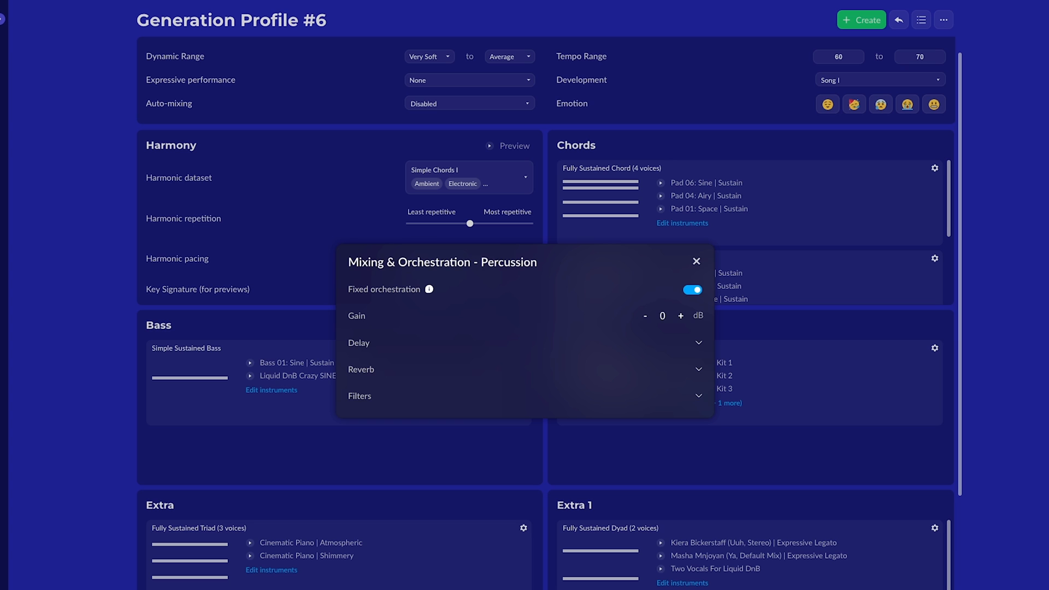
click(696, 261)
- Choose a reverb type for the Extra layer and set its reverb amount to 60%
scroll(693, 328, down, 4)
click(523, 309)
click(587, 347)
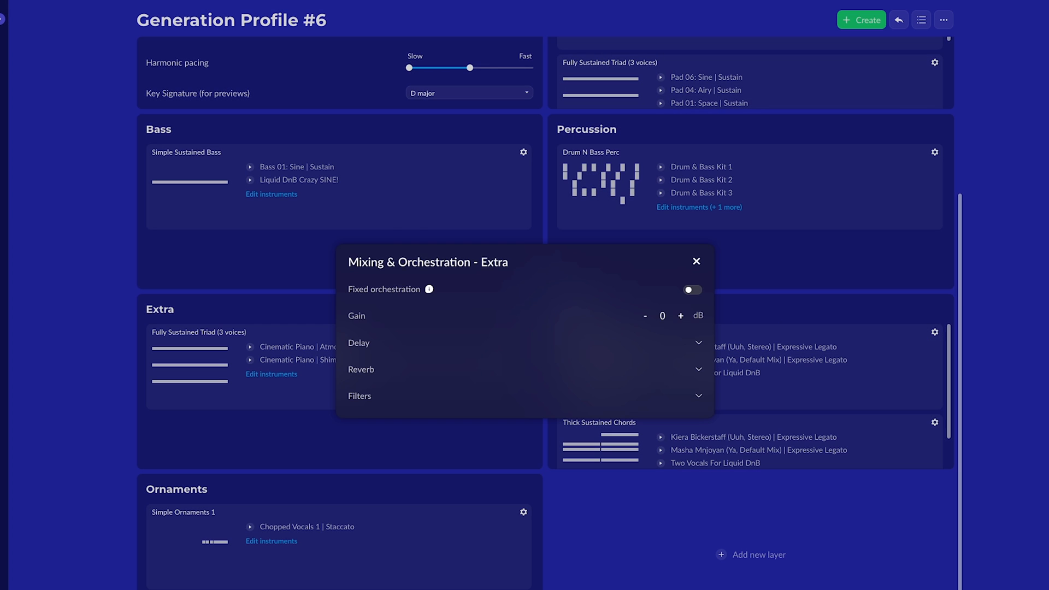
click(698, 369)
click(658, 368)
click(657, 381)
double_click(662, 396)
text(60)
- Set the Extra layer's delay amount to 25% and raise its left and right delay times
click(699, 315)
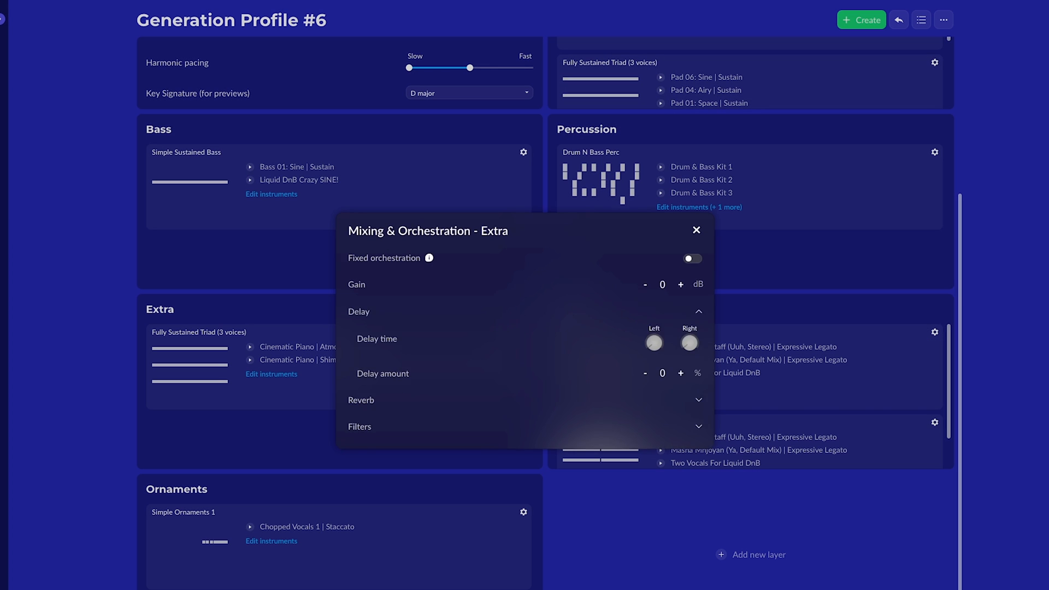
double_click(662, 373)
text(25)
drag(654, 342, 654, 320)
drag(689, 343, 690, 311)
click(696, 230)
- Raise the Extra 1 layer's left delay time and enable its fixed orchestration
click(934, 310)
click(998, 347)
click(698, 343)
drag(654, 343, 654, 328)
mouse_move(429, 258)
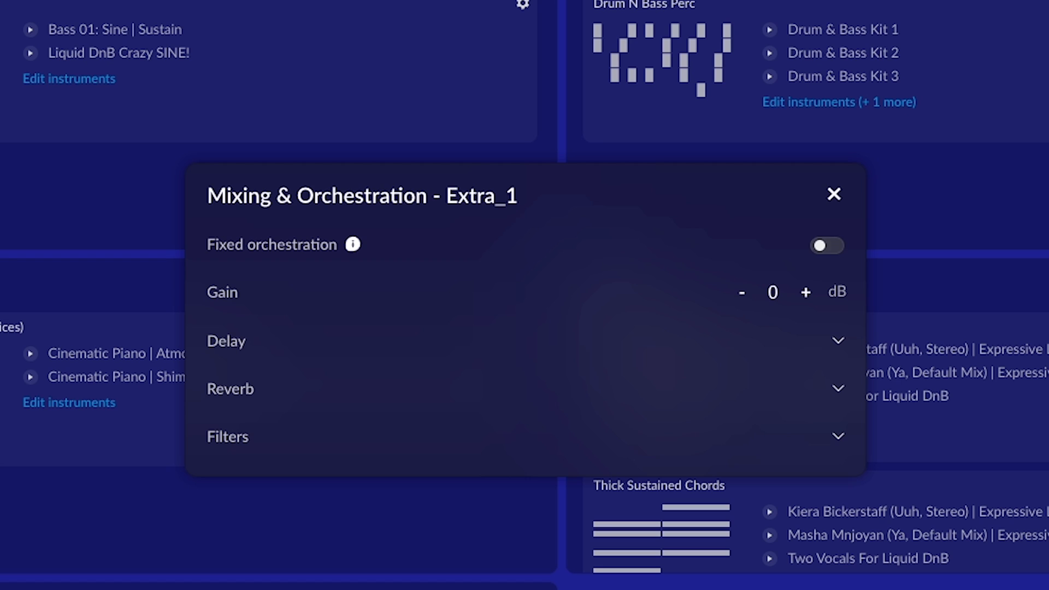
click(827, 246)
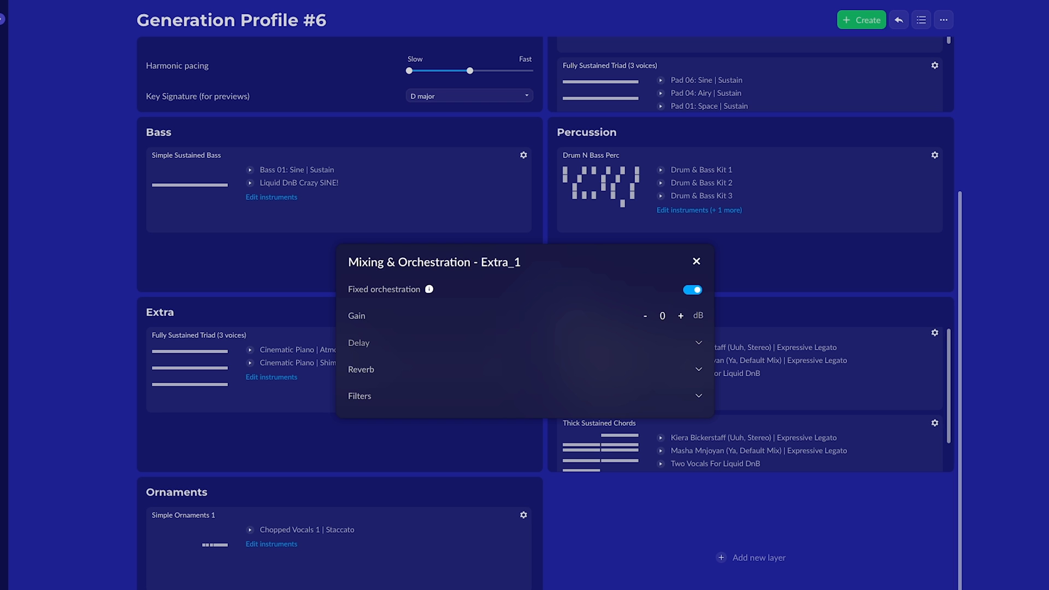
click(698, 396)
click(697, 233)
- Set the Extra layer's low frequency filter to 1500 Hz
click(523, 313)
click(589, 347)
click(699, 396)
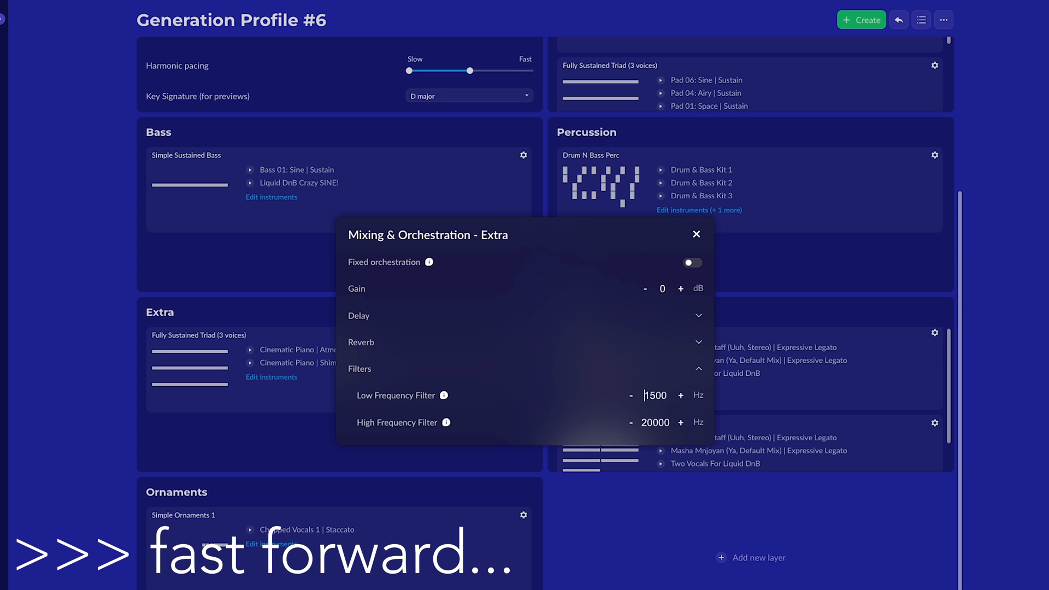
click(697, 233)
- Set the Ornaments layer's low frequency filter to 1500 Hz in its mixing and orchestration settings
scroll(750, 219, up, 3)
click(934, 118)
click(999, 157)
click(697, 234)
double_click(662, 395)
click(699, 423)
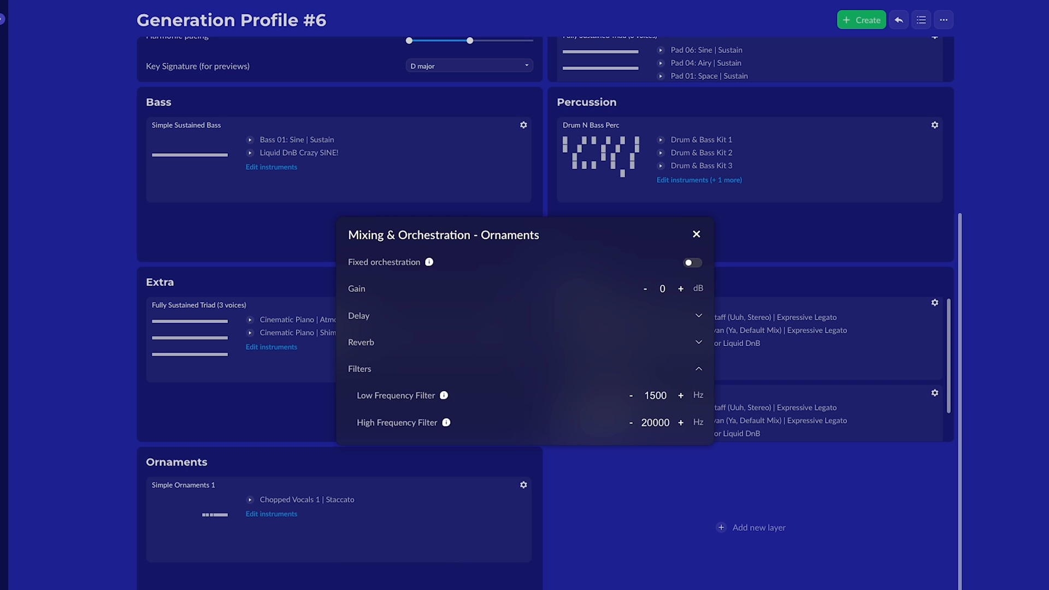
click(696, 233)
scroll(765, 382, up, 5)
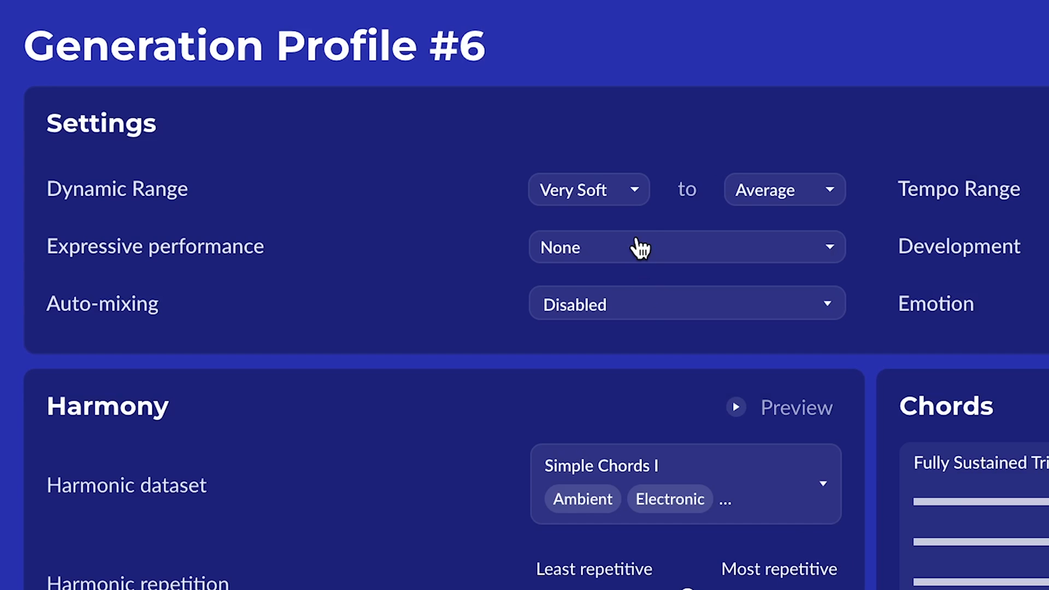
- Set the generation profile's dynamic range from Quiet to Loud
click(444, 80)
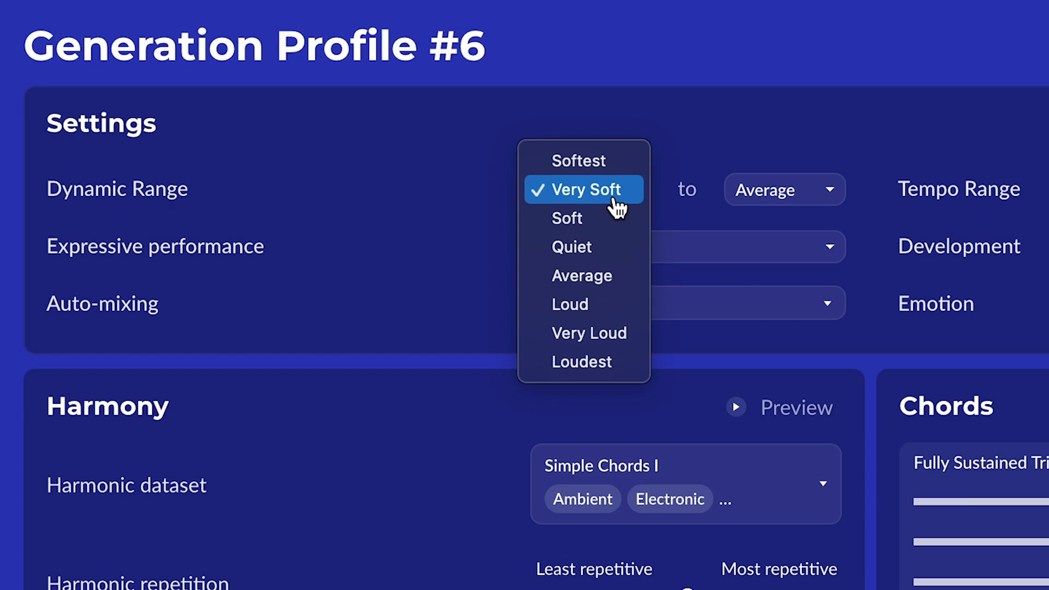
click(616, 247)
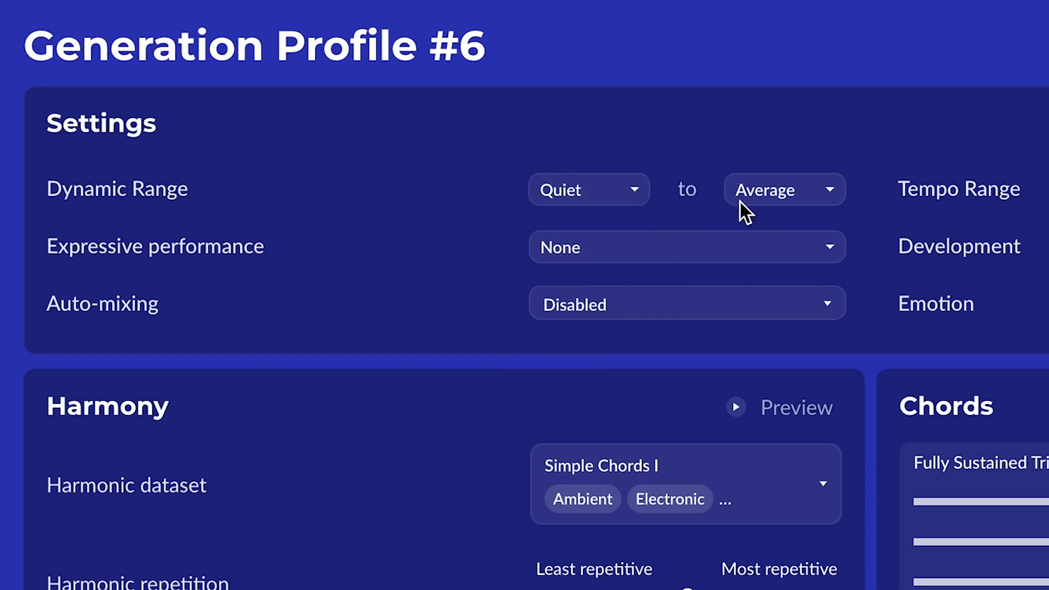
click(783, 198)
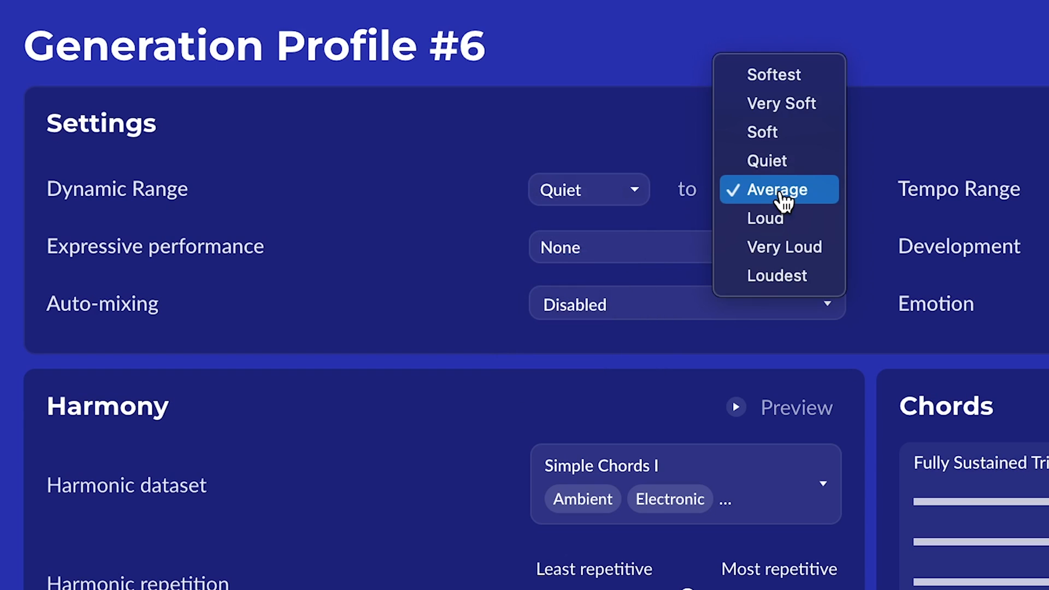
click(788, 228)
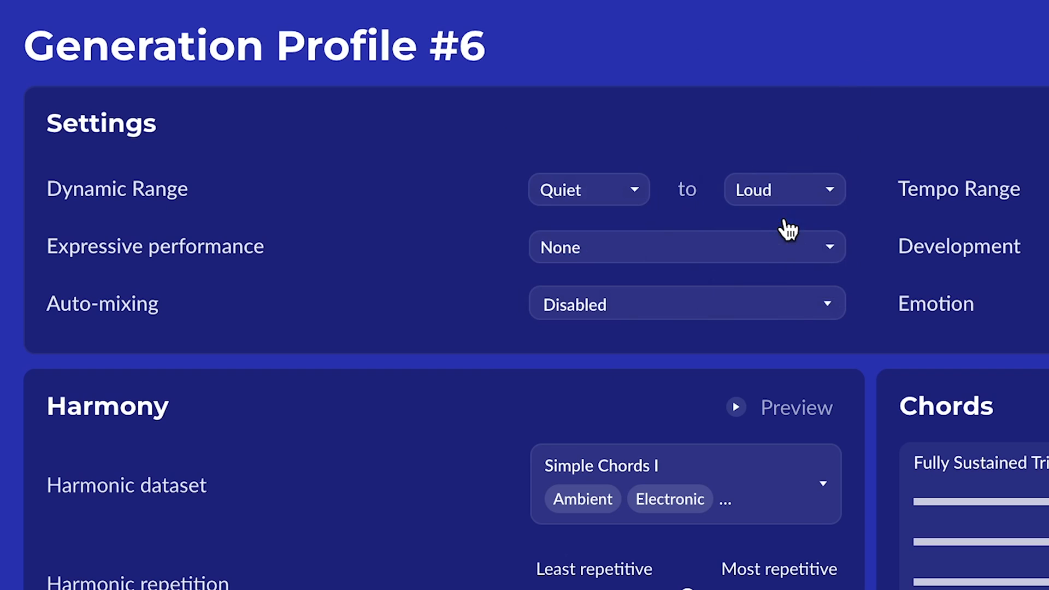
- Set expressive performance to "No tempo variations, humanized dynamics" and enable auto-mixing with every layer at 0 dB
click(770, 256)
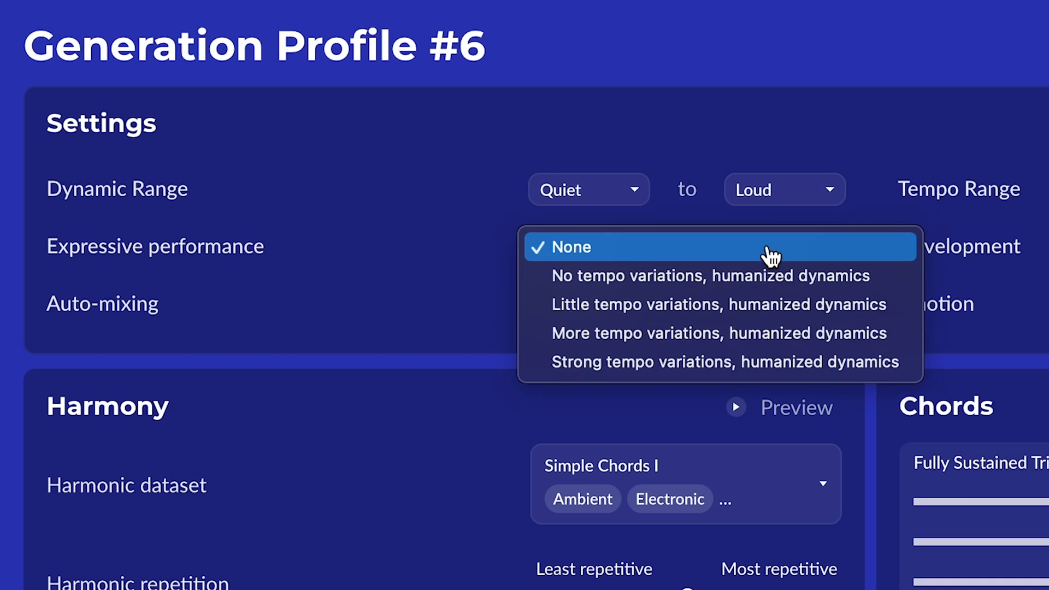
click(771, 284)
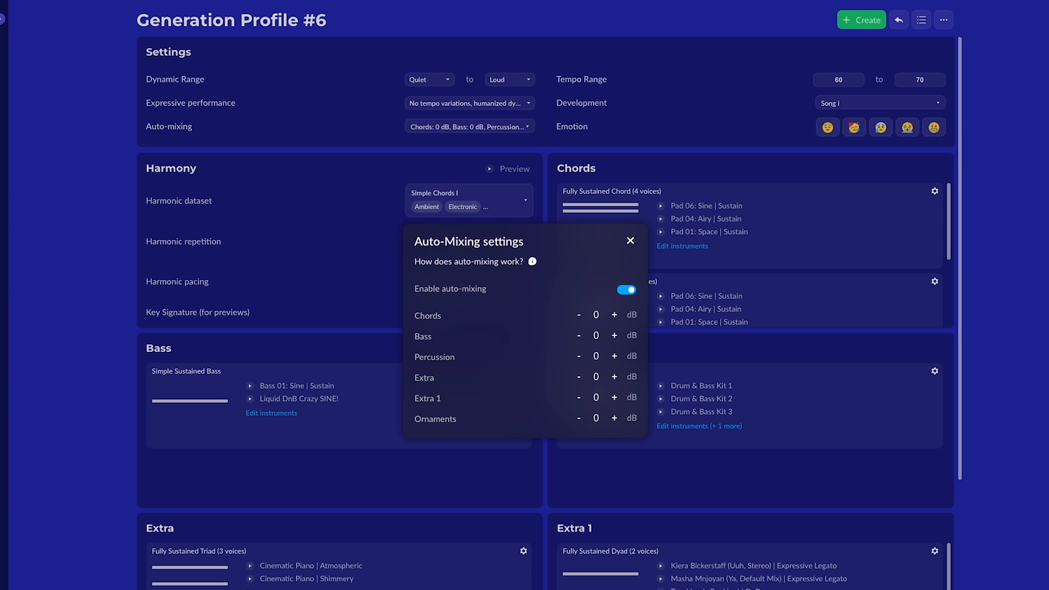
click(630, 240)
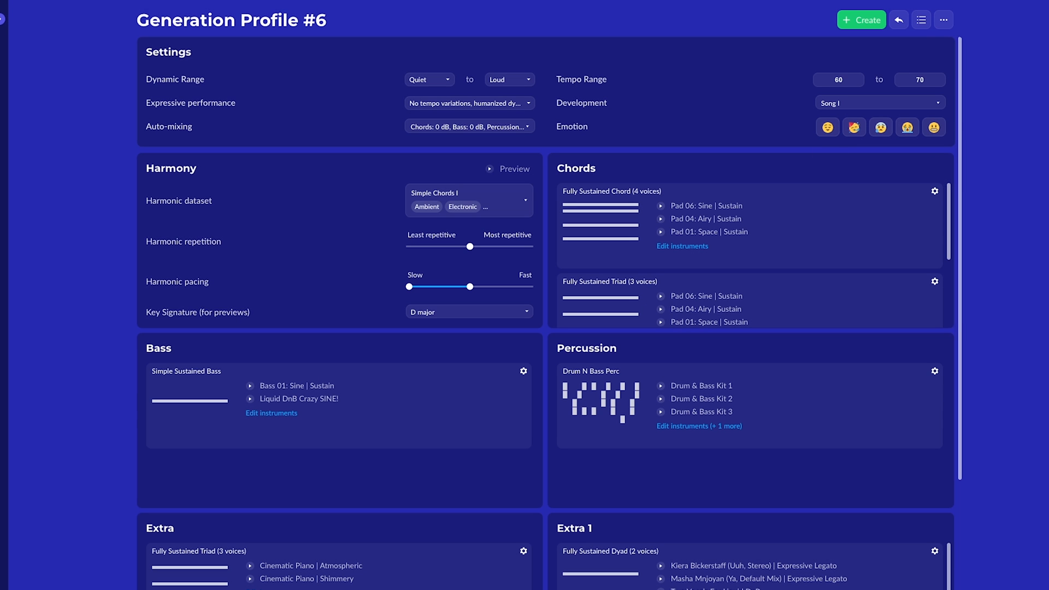
- Set the profile's tempo range to 160 to 180
double_click(840, 79)
text(160)
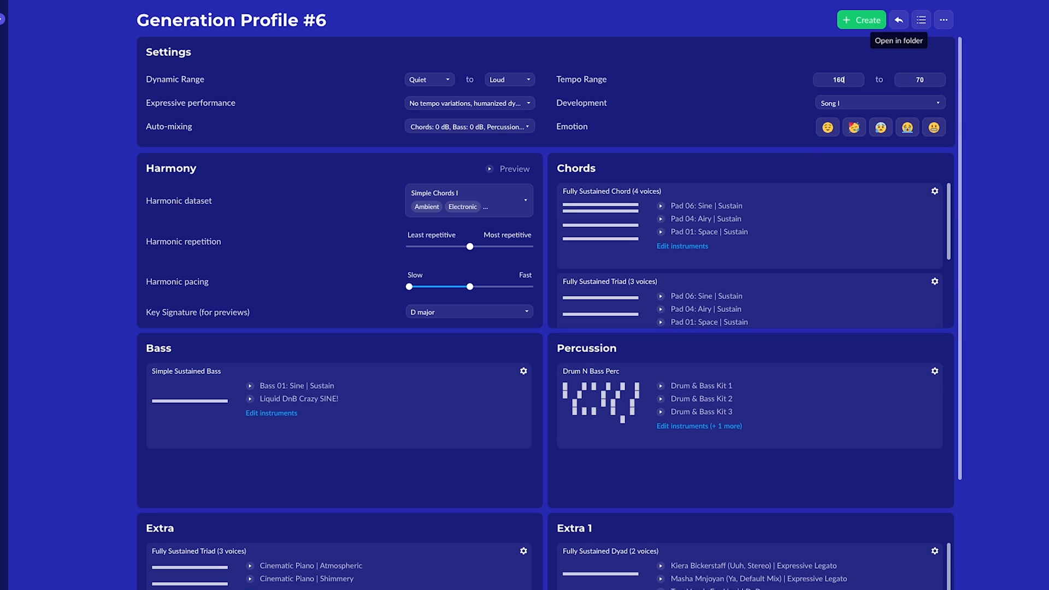
key(Tab)
text(180)
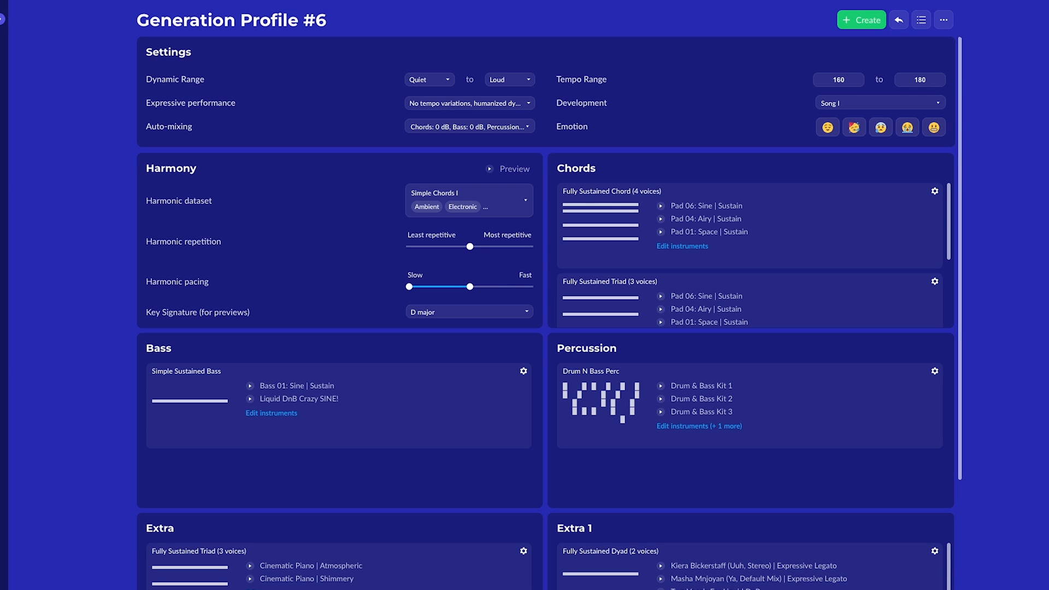
- Move Melody to the end of the layer priority order, after Extra_2, in the development settings
click(880, 103)
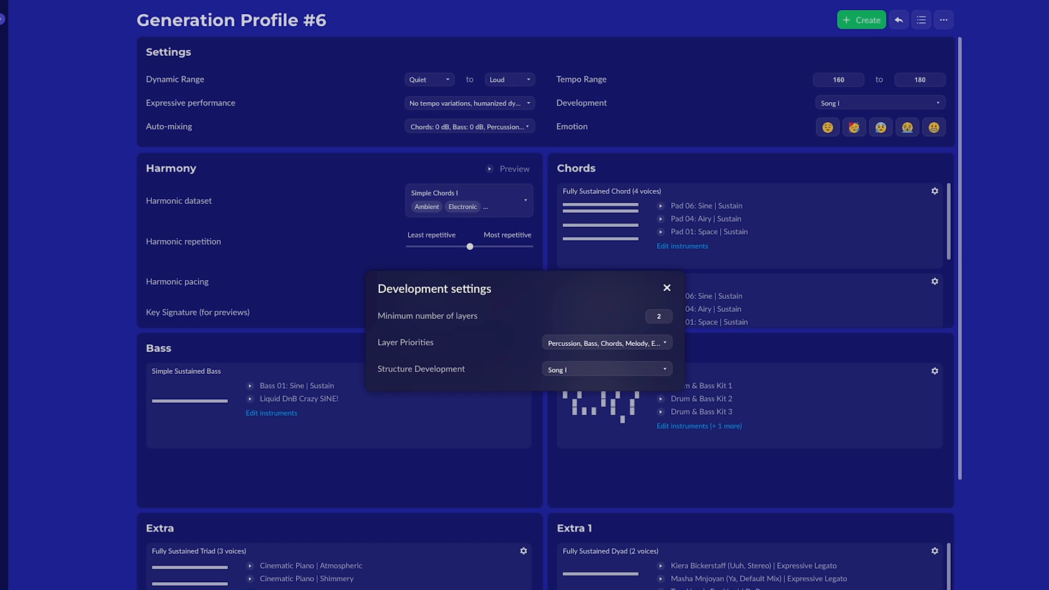
click(607, 342)
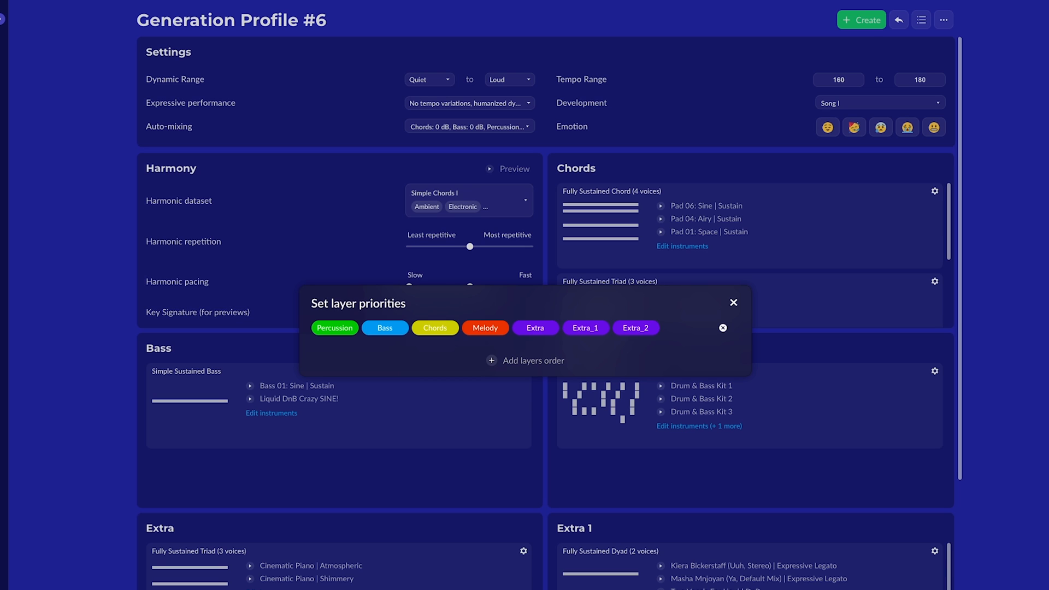
click(734, 303)
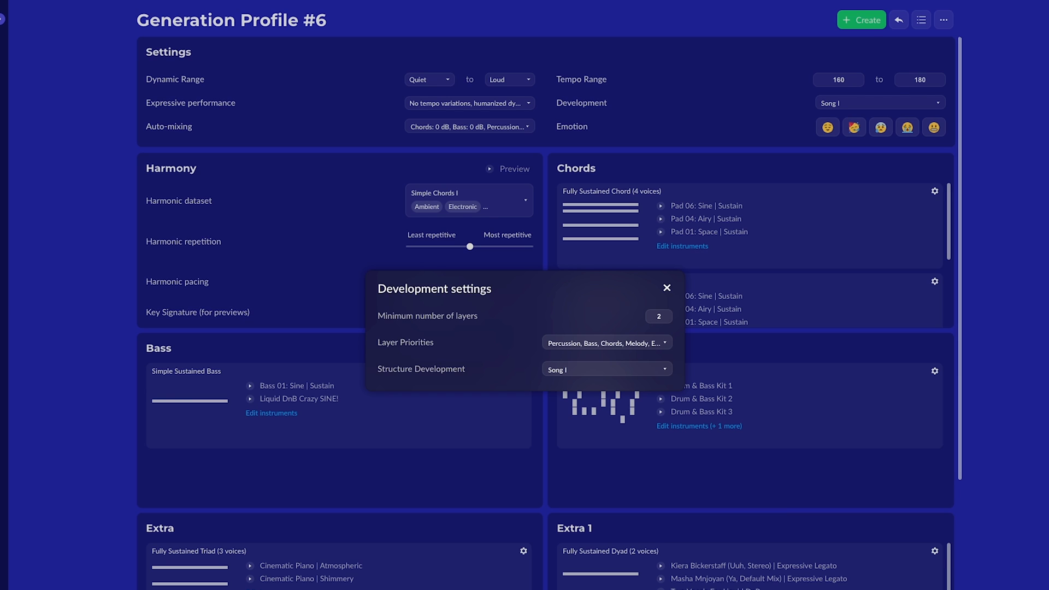
click(607, 343)
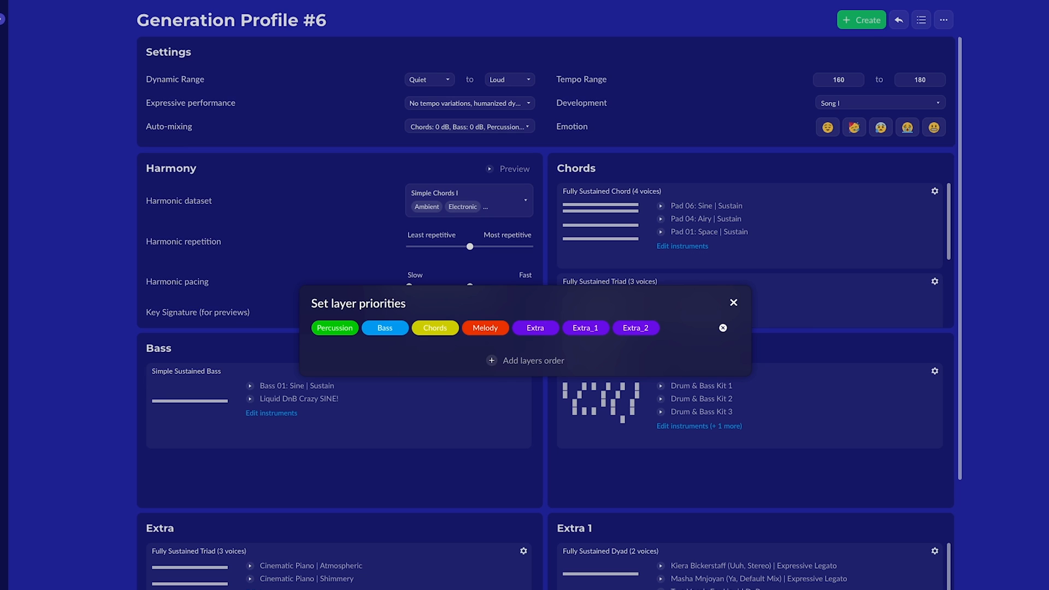
drag(486, 328, 672, 327)
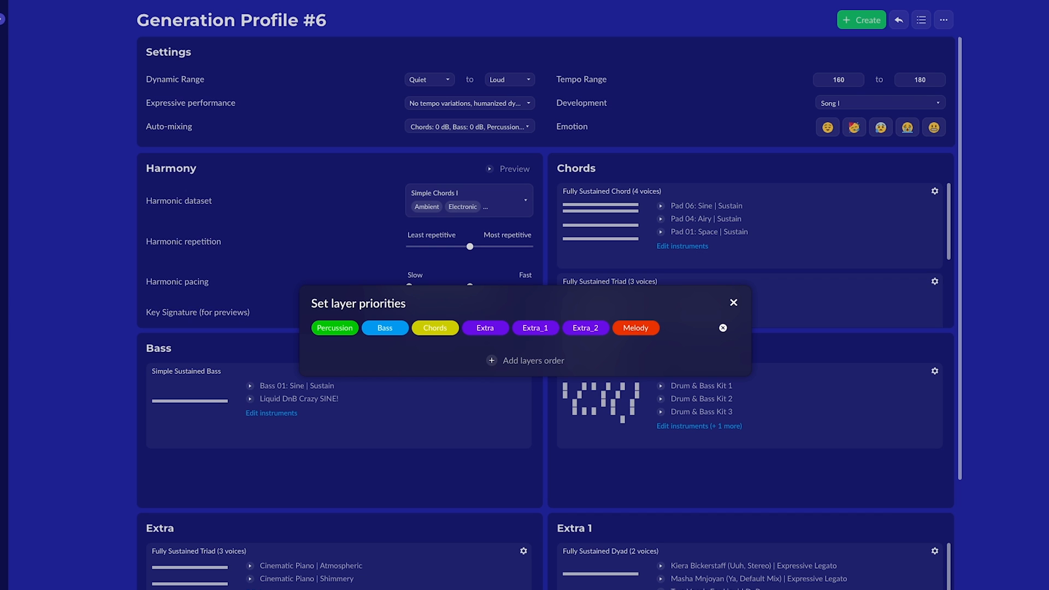
key(Escape)
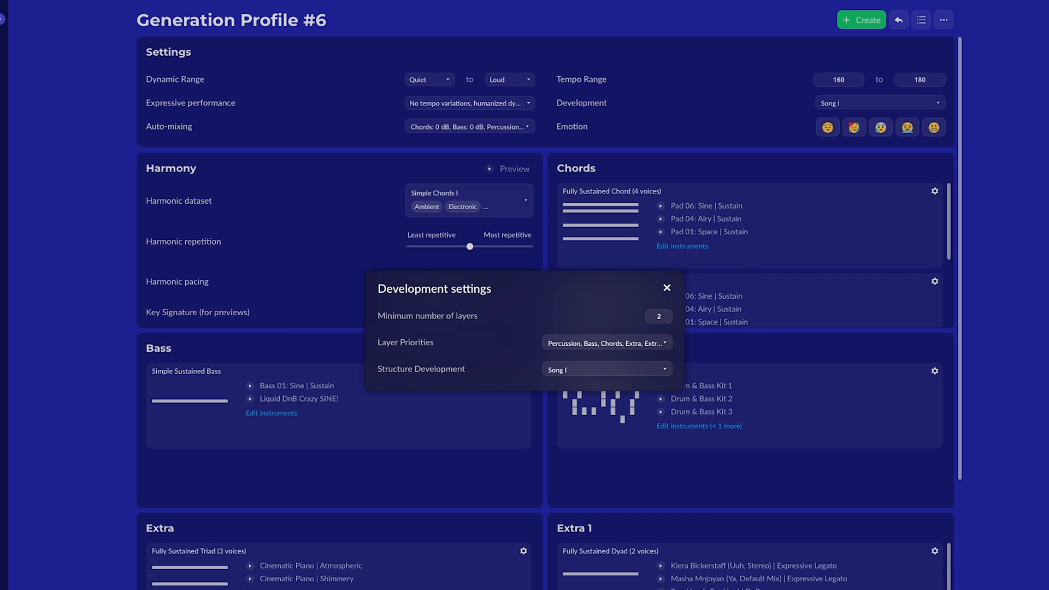
click(667, 288)
scroll(666, 295, down, 5)
scroll(667, 317, up, 4)
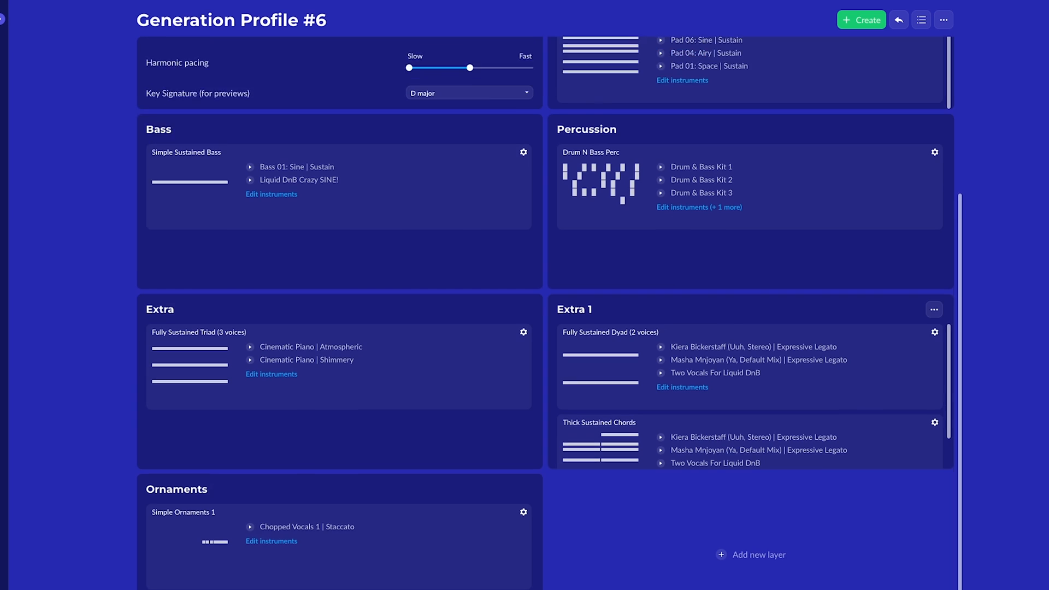
scroll(579, 404, down, 4)
scroll(524, 405, up, 4)
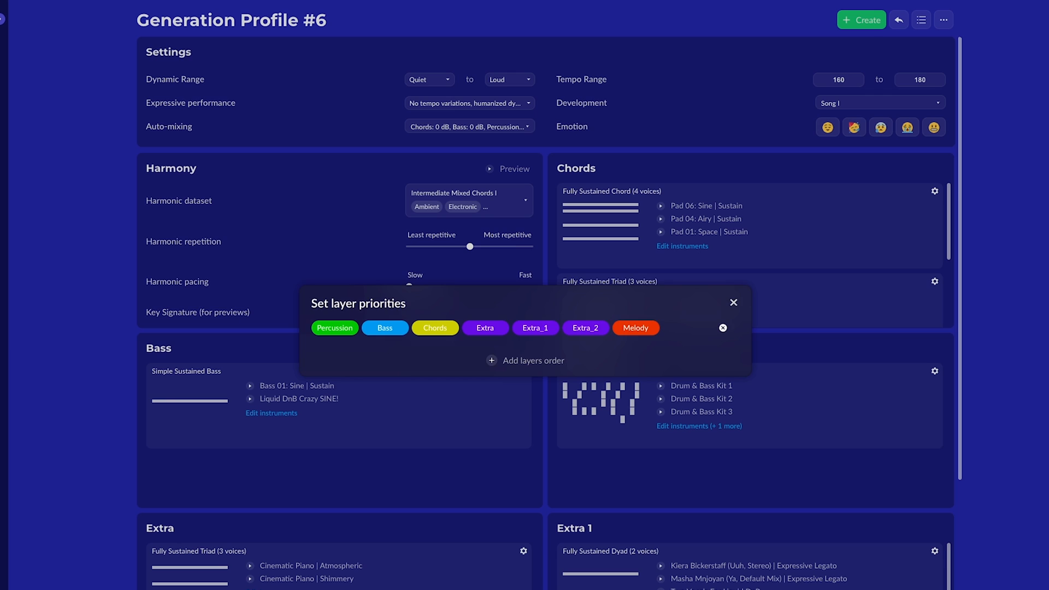
- Add Deep House II to the structure development types alongside Song I
key(Escape)
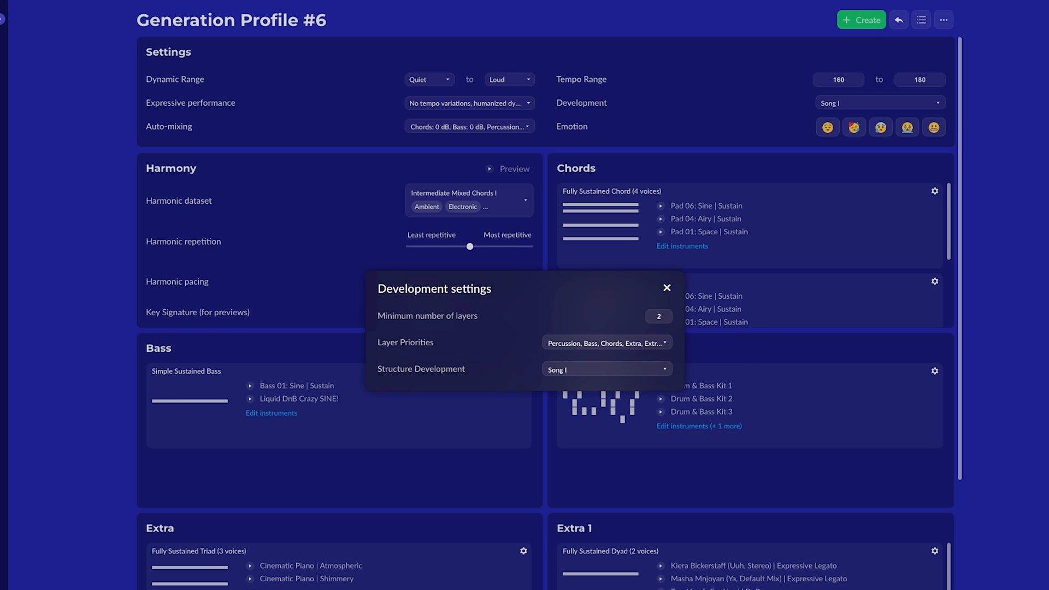
click(607, 370)
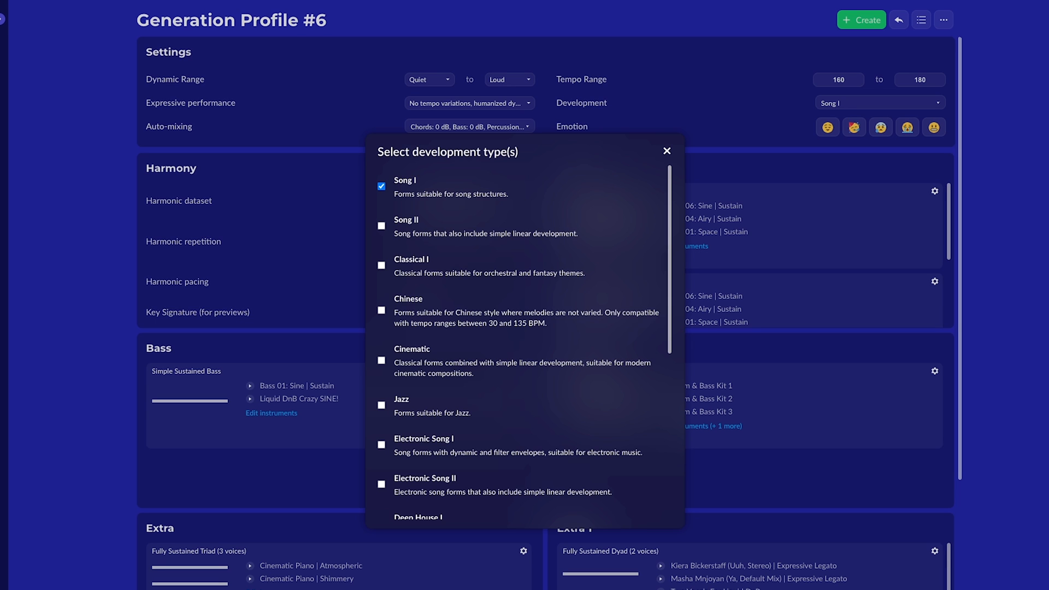
scroll(525, 339, down, 1)
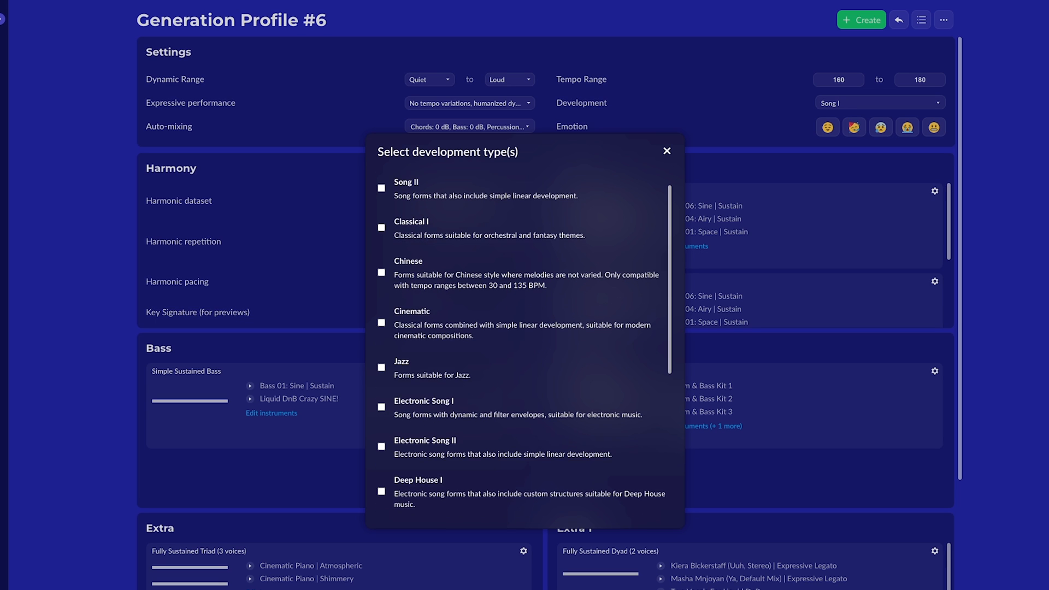
scroll(525, 339, up, 1)
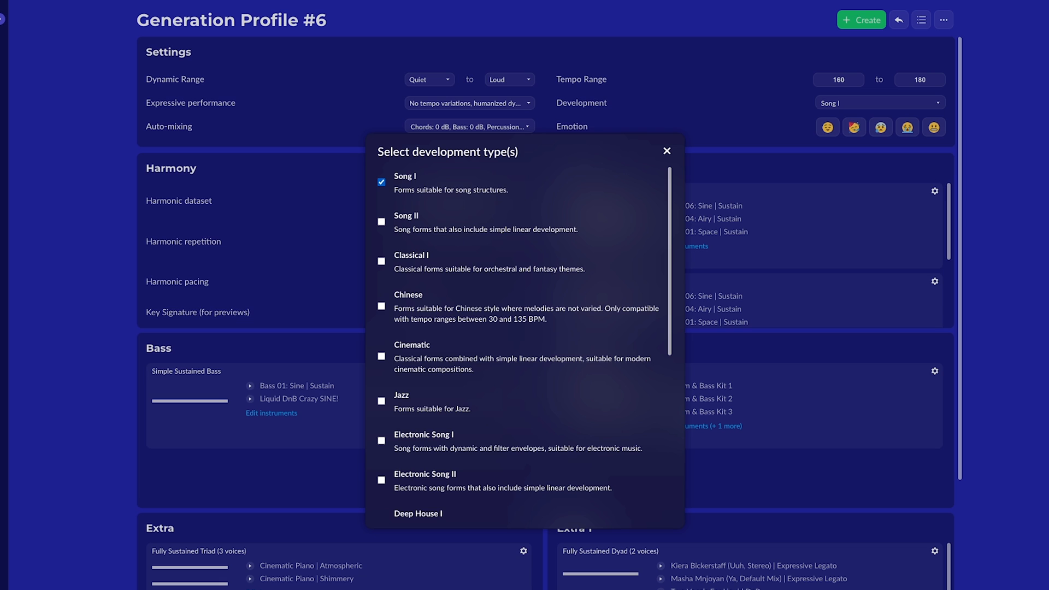
scroll(525, 338, down, 4)
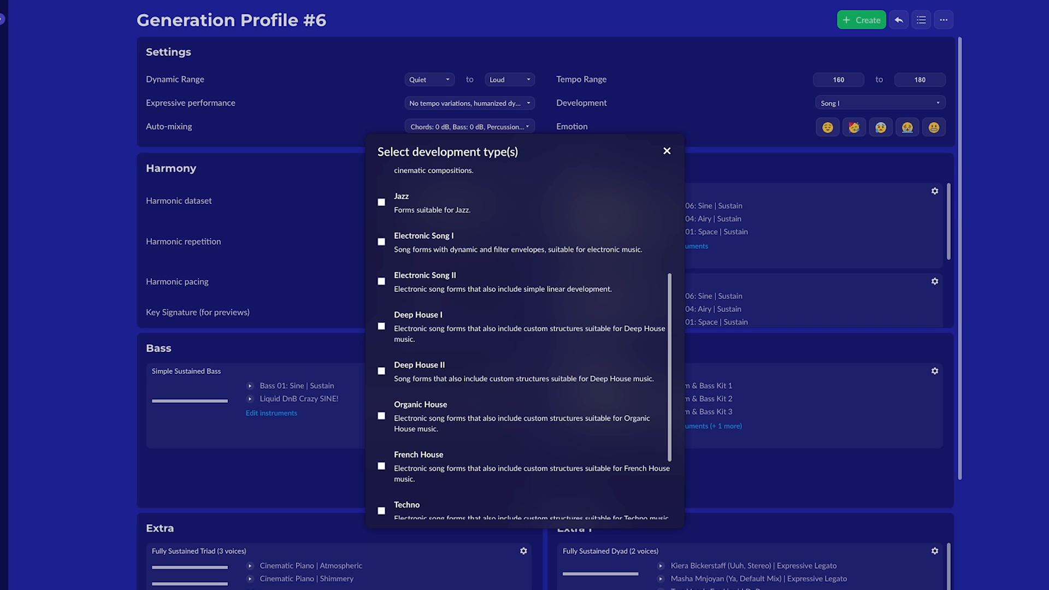
click(381, 371)
key(Escape)
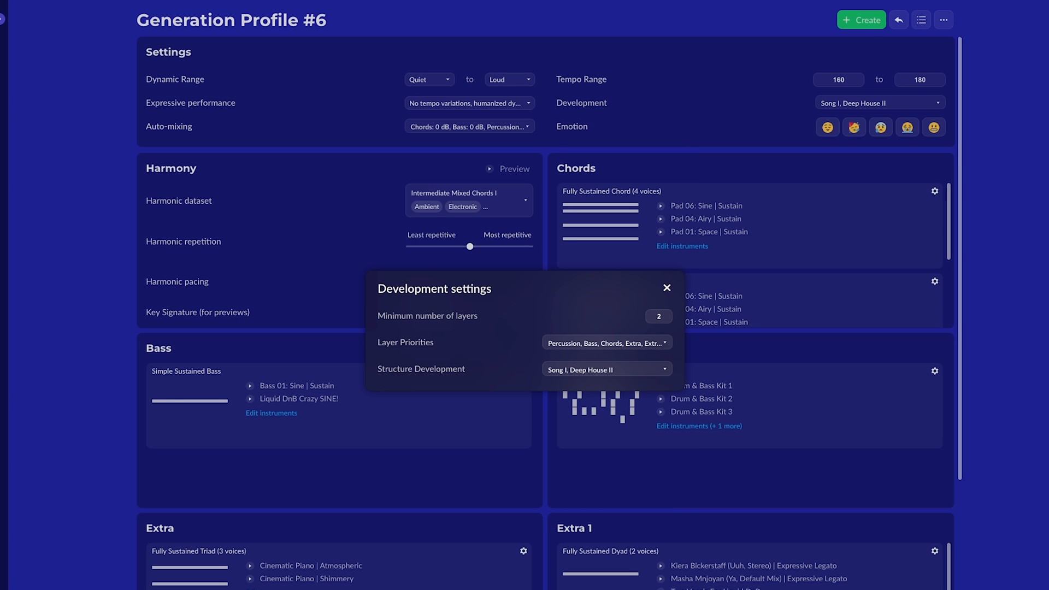
key(Escape)
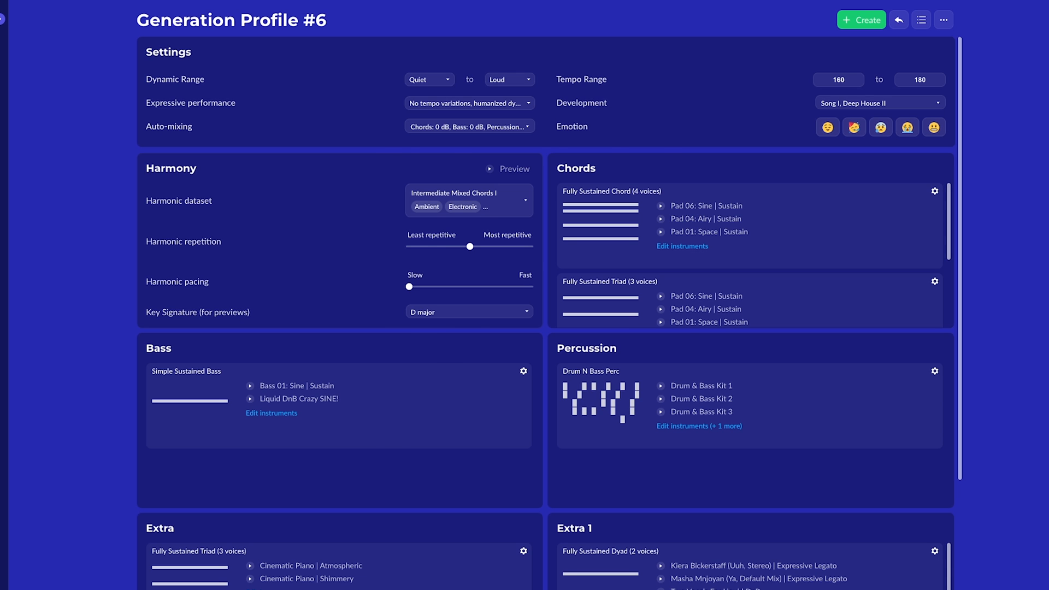
- Set the harmonic dataset to Simple Chords V and restrict harmonic repetition to most repetitive
click(469, 200)
scroll(525, 350, down, 3)
scroll(525, 350, up, 3)
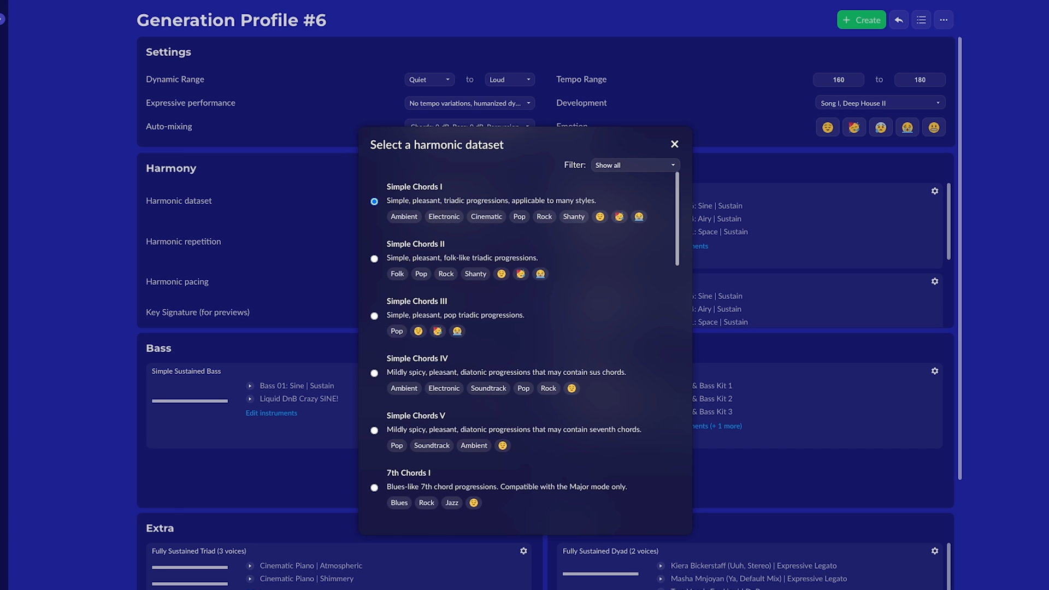
scroll(524, 344, down, 1)
scroll(524, 344, up, 1)
key(Down)
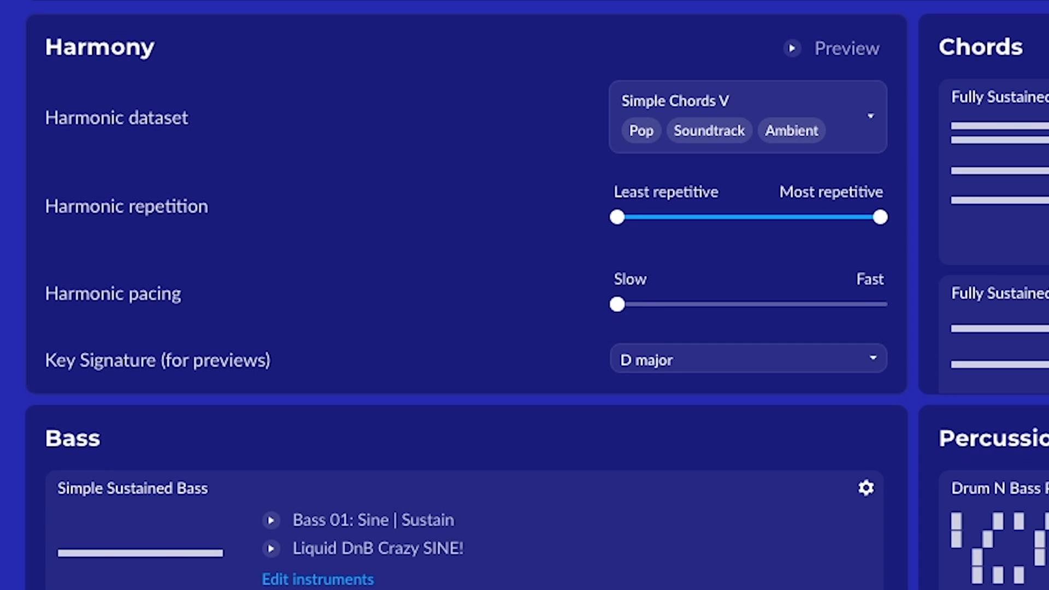
drag(618, 216, 749, 217)
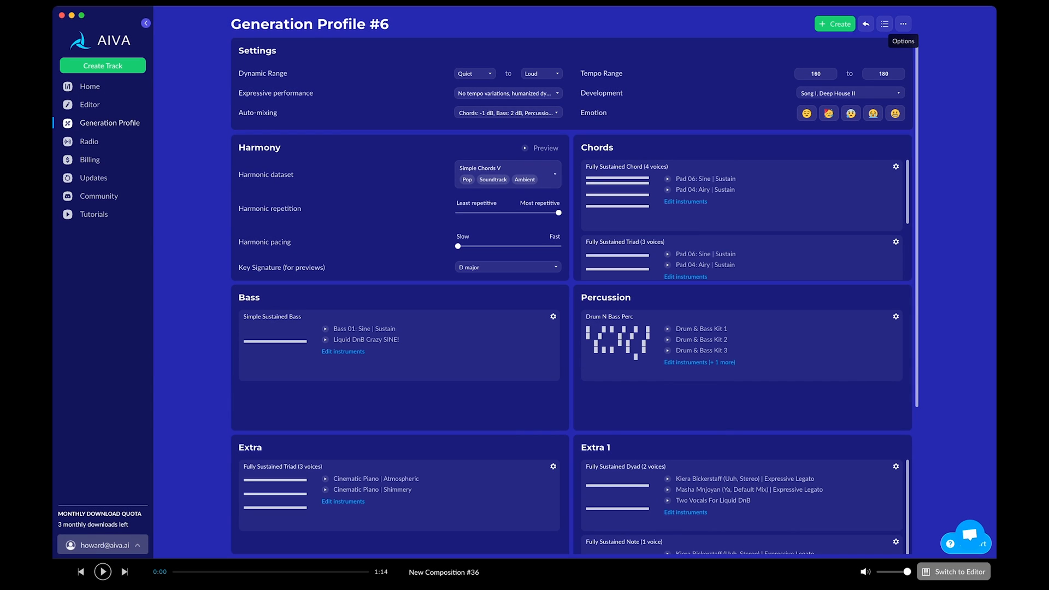
- Rename the generation profile as Liquid DnB GP
click(903, 24)
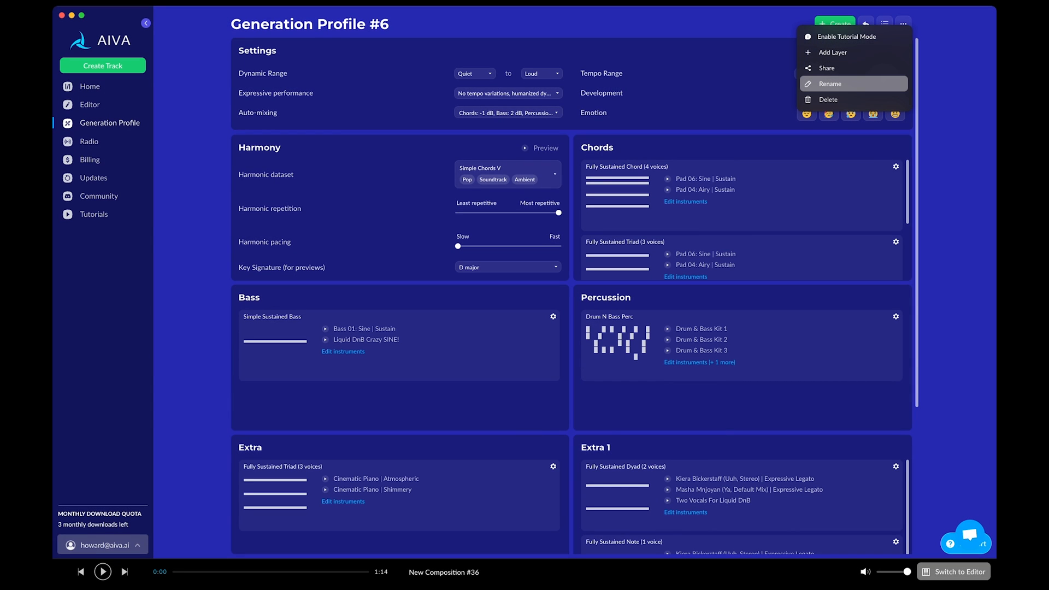
click(830, 83)
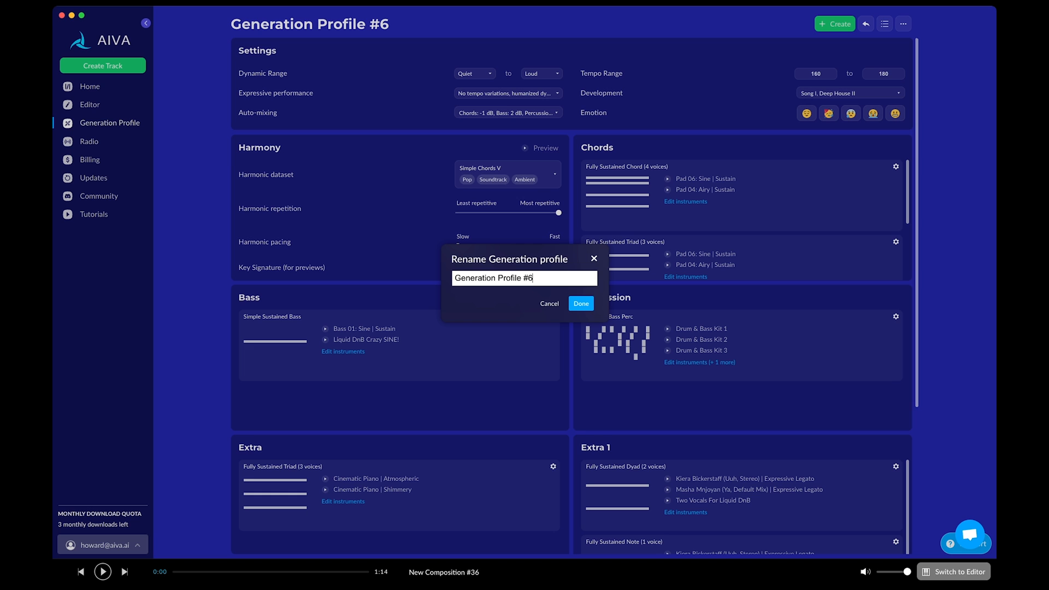
key(ctrl+a)
text(Liquid DnB)
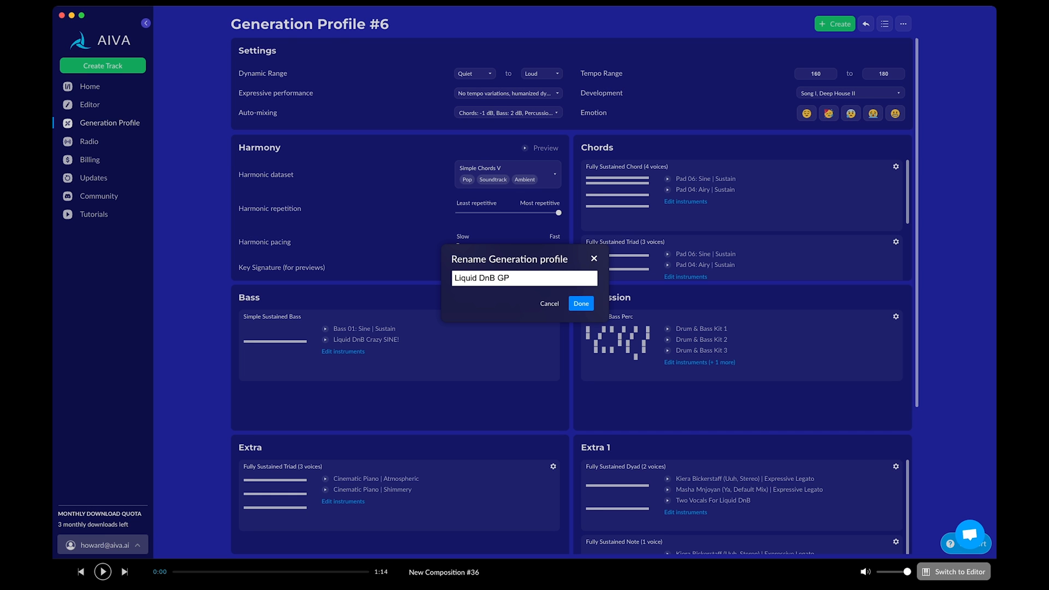
key(Return)
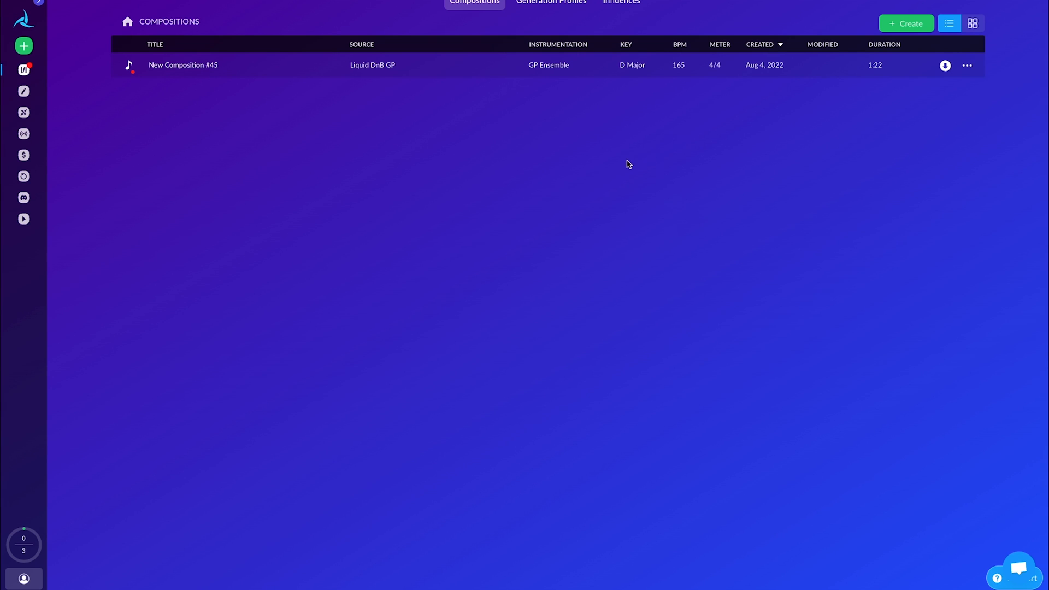
- Open New Composition #45 in the editor and expand its Chords and Bass layers in turn to inspect their notes and instruments
click(967, 65)
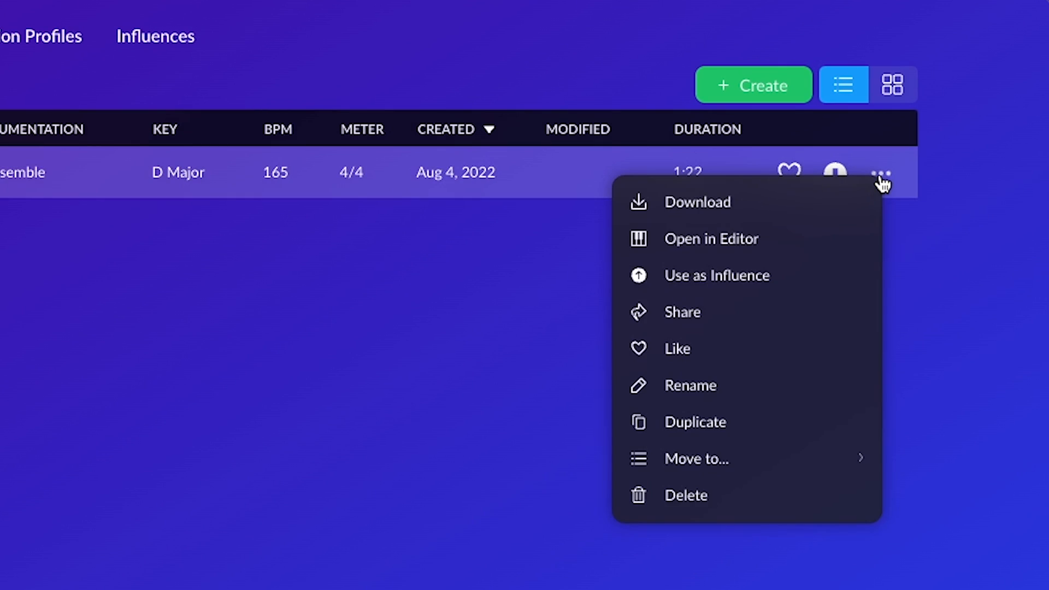
click(841, 239)
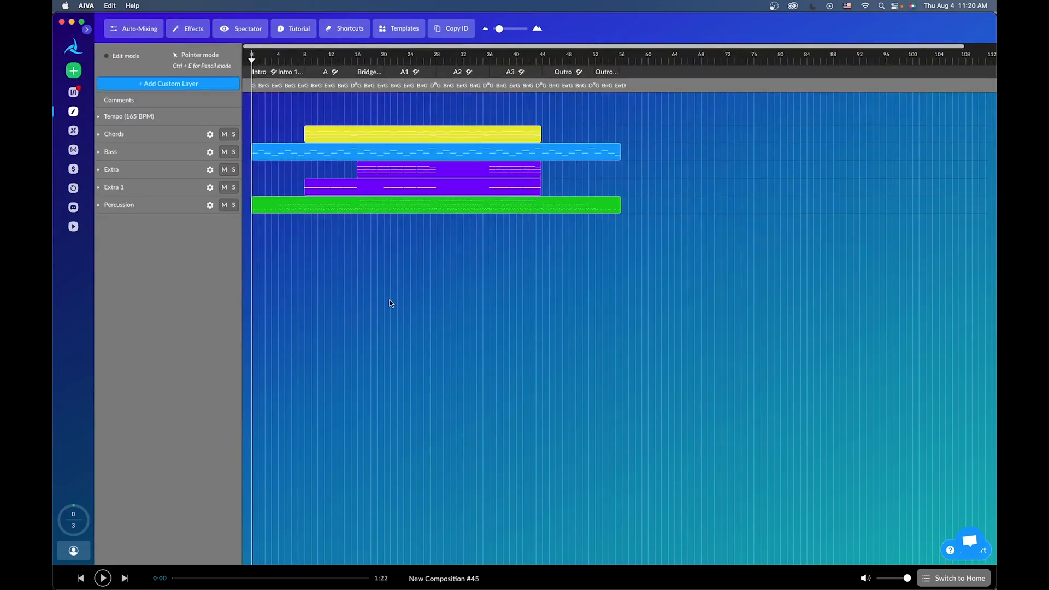
click(136, 134)
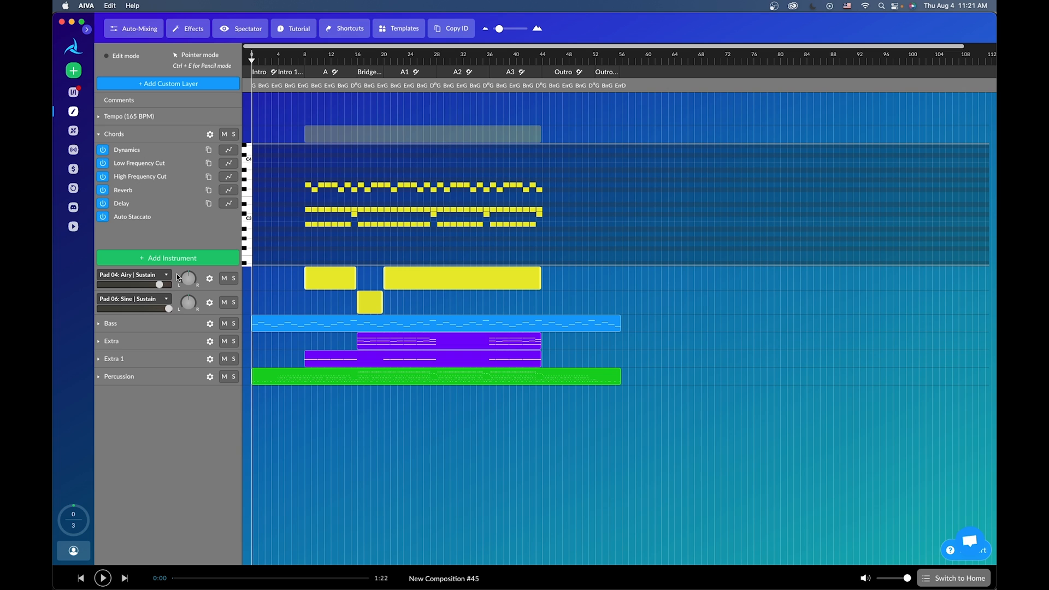
click(175, 324)
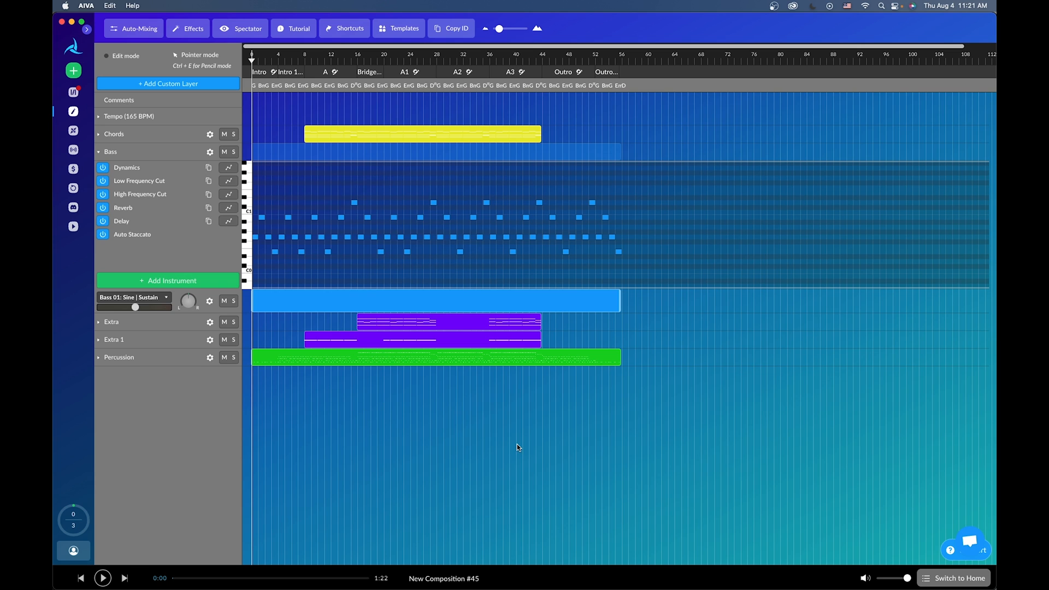
- Play New Composition #45 and lower the volume of the vocal instrument in the Extra 1 layer to about 15
click(139, 152)
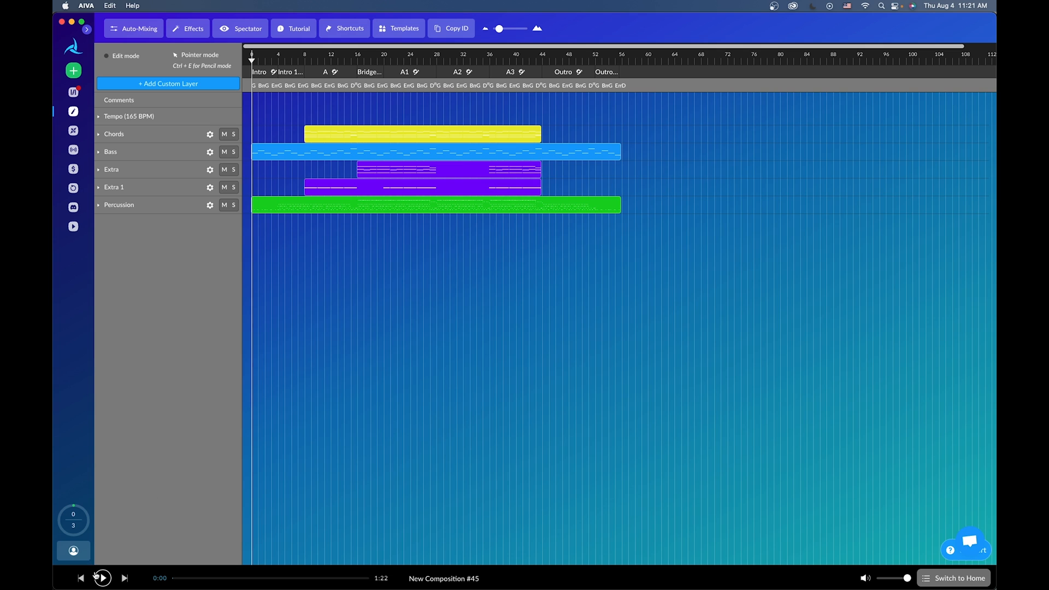
click(102, 577)
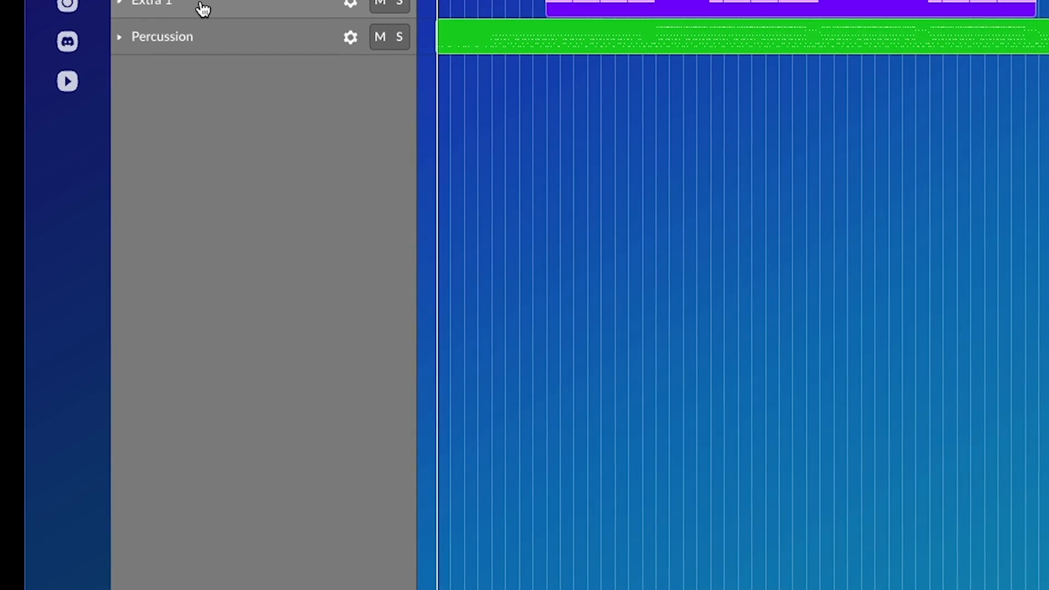
click(136, 188)
mouse_move(298, 304)
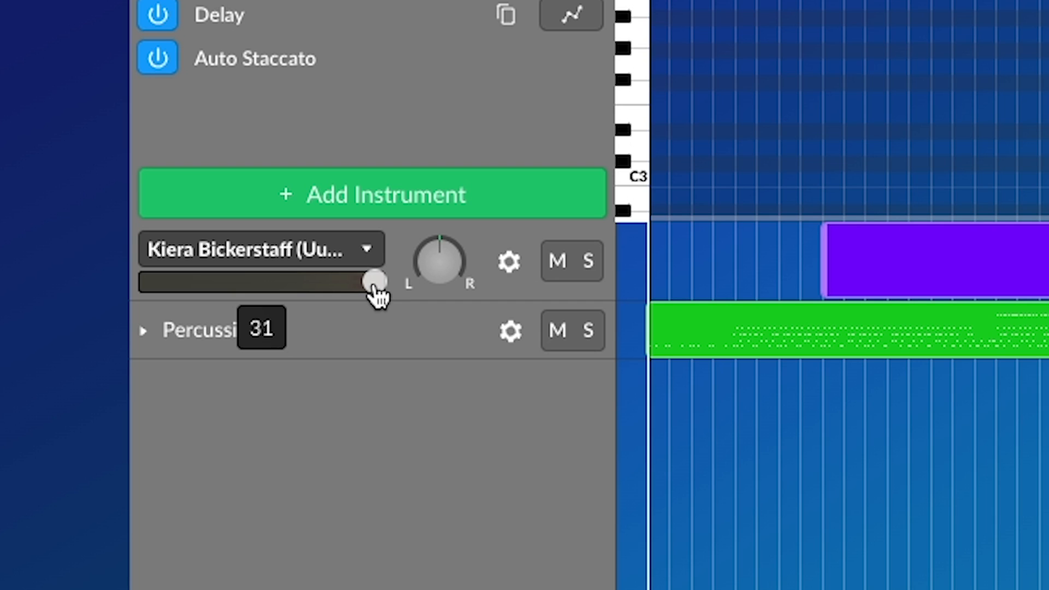
drag(374, 293, 316, 297)
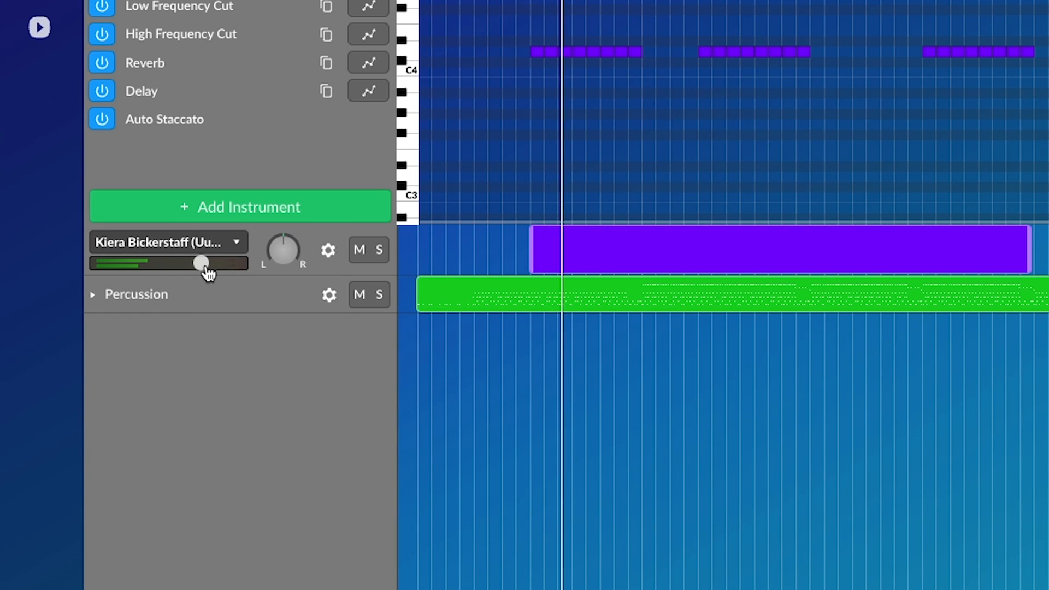
drag(206, 267, 212, 269)
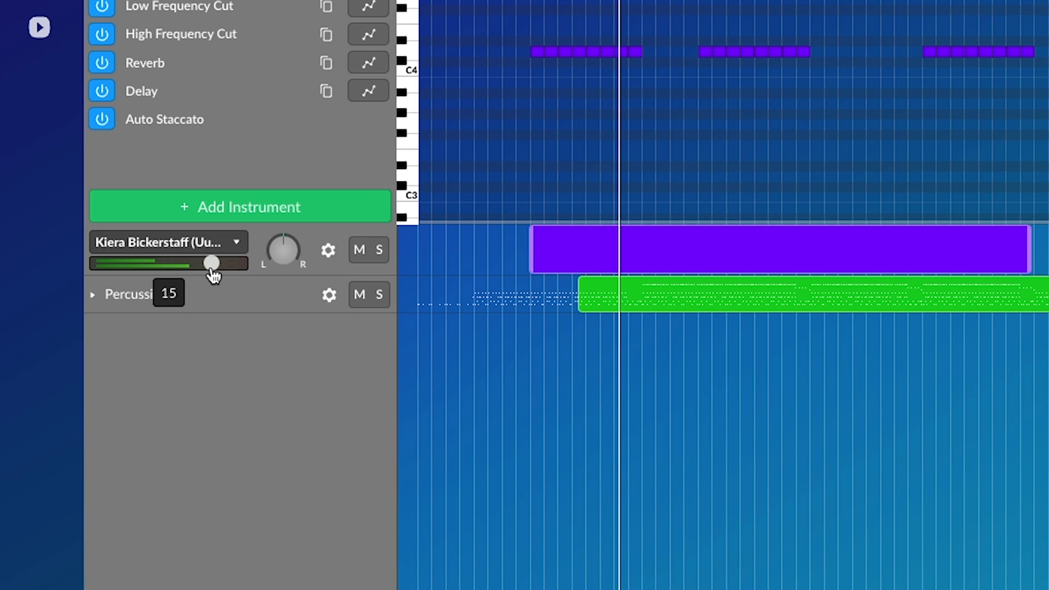
drag(213, 270, 218, 271)
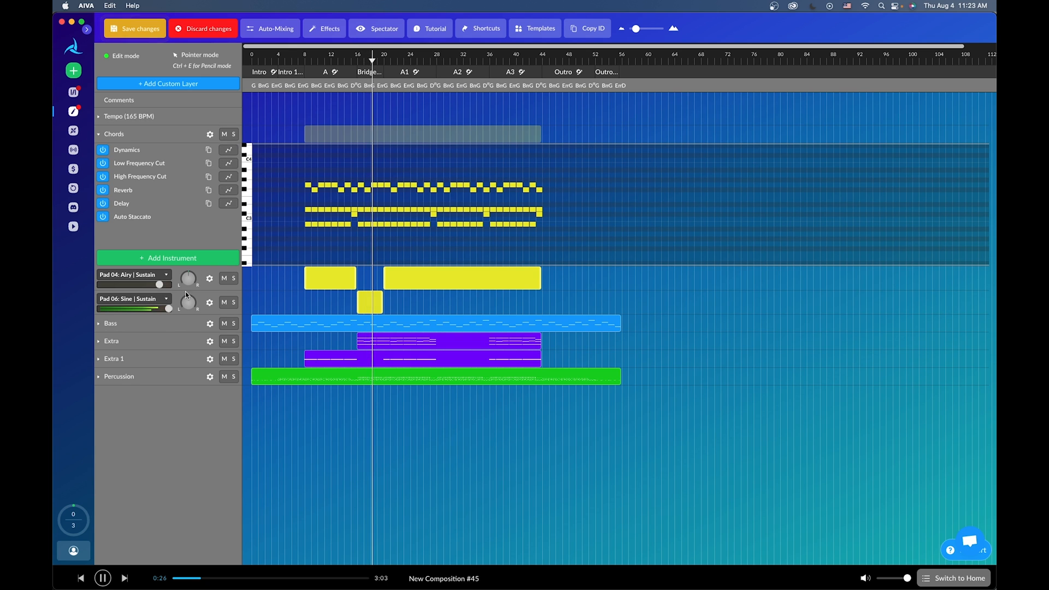
- Set the Pad 04: Airy volume in the Chords layer to about 30 and the Extra layer's Cinematic Piano volume to about 27
mouse_move(160, 286)
drag(160, 287, 169, 289)
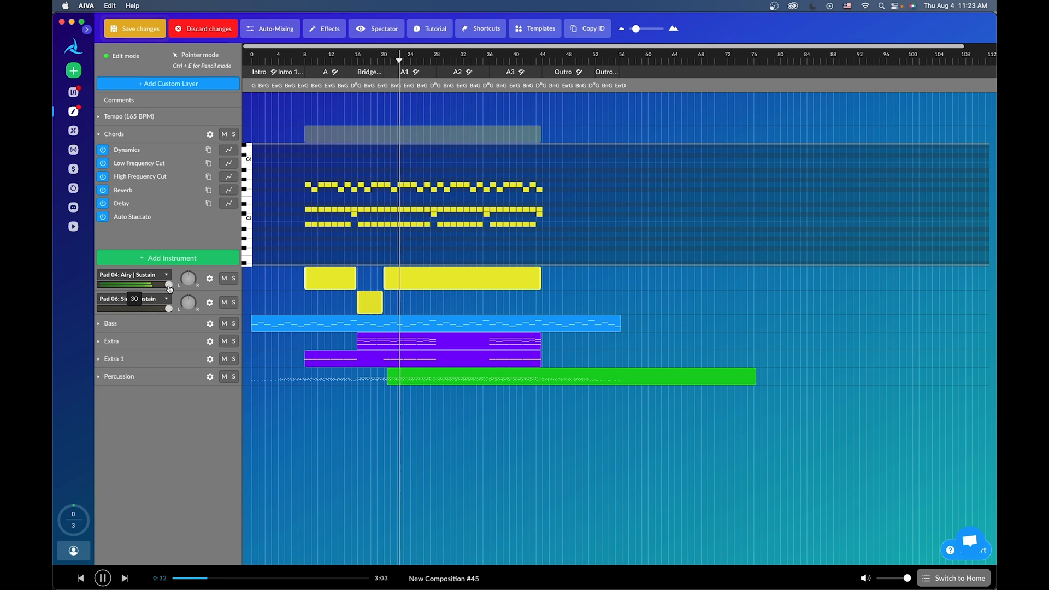
click(174, 340)
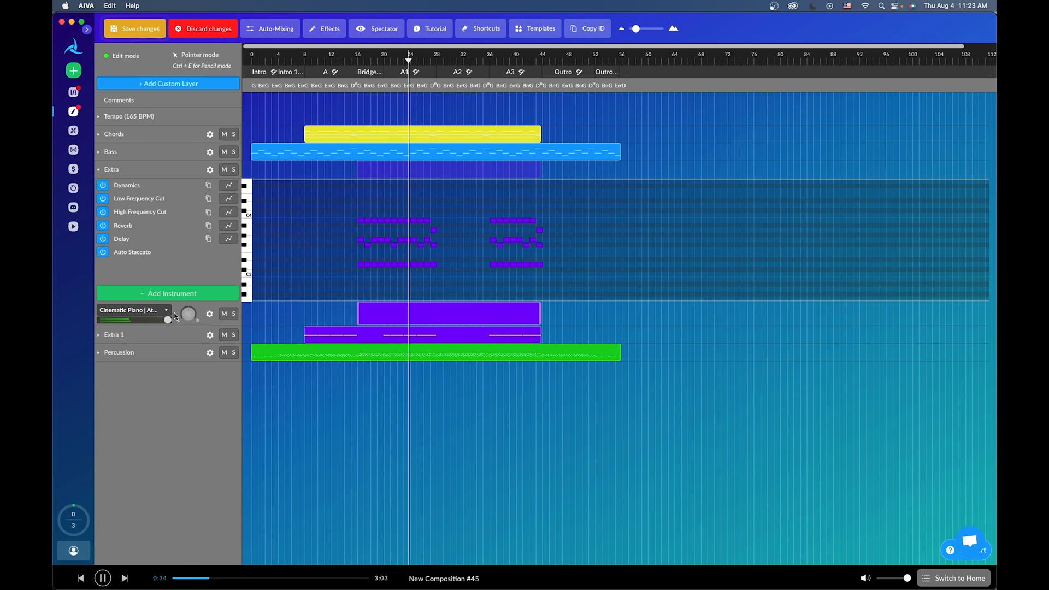
mouse_move(168, 320)
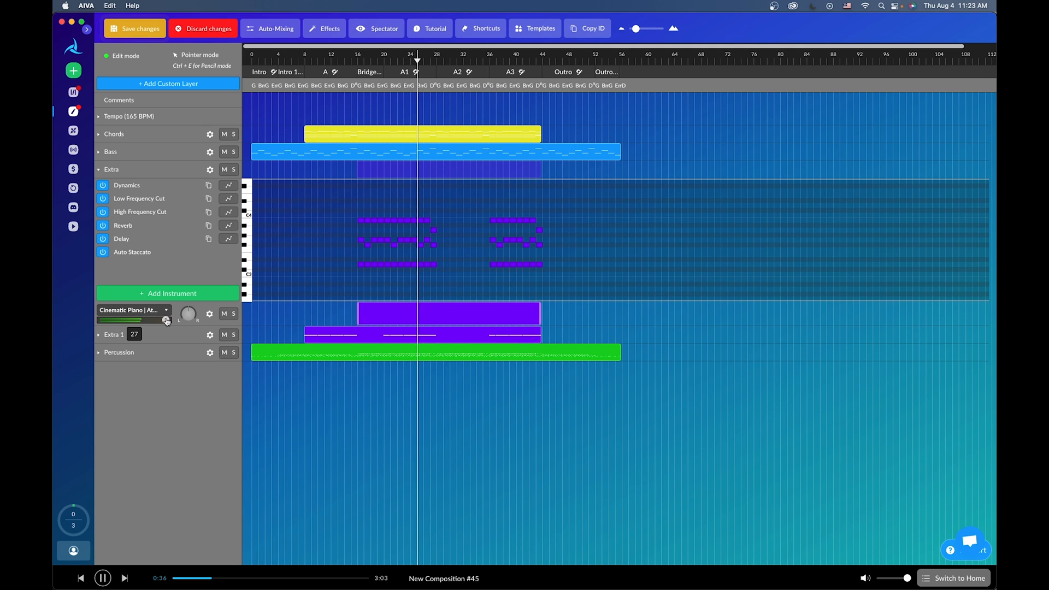
drag(167, 321, 167, 322)
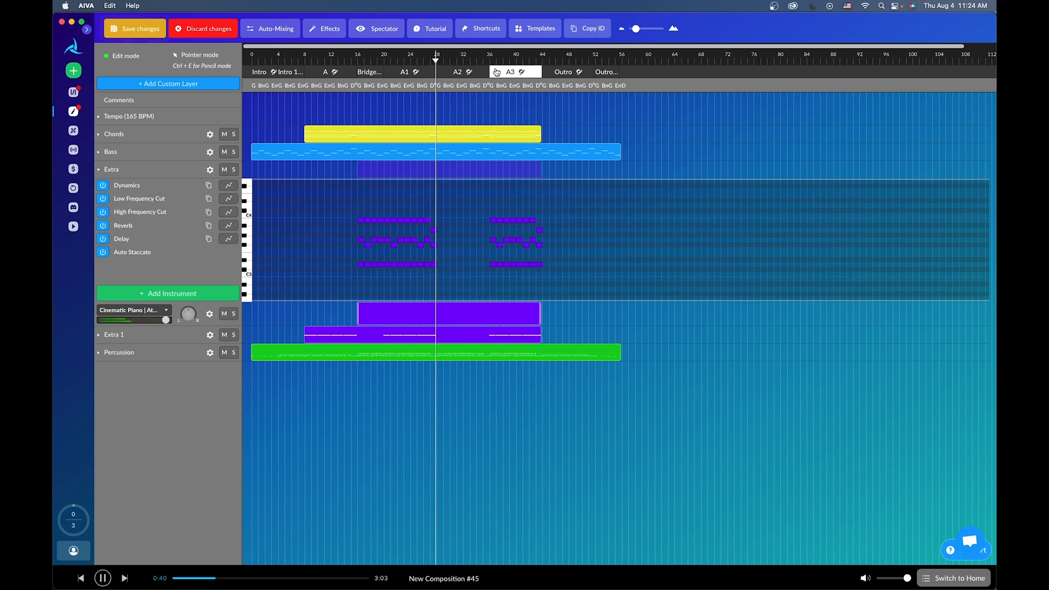
- Slightly raise the volumes of Drum & Bass Kit 1 and Bass 01: Sine, and audition the mix again from the bridge section
click(174, 353)
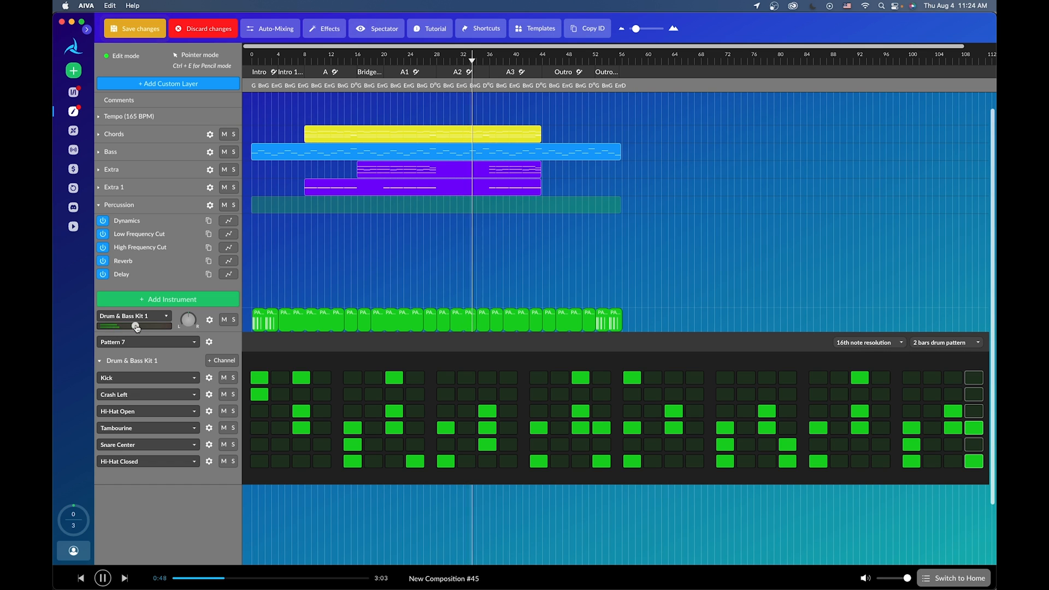
drag(136, 327, 140, 327)
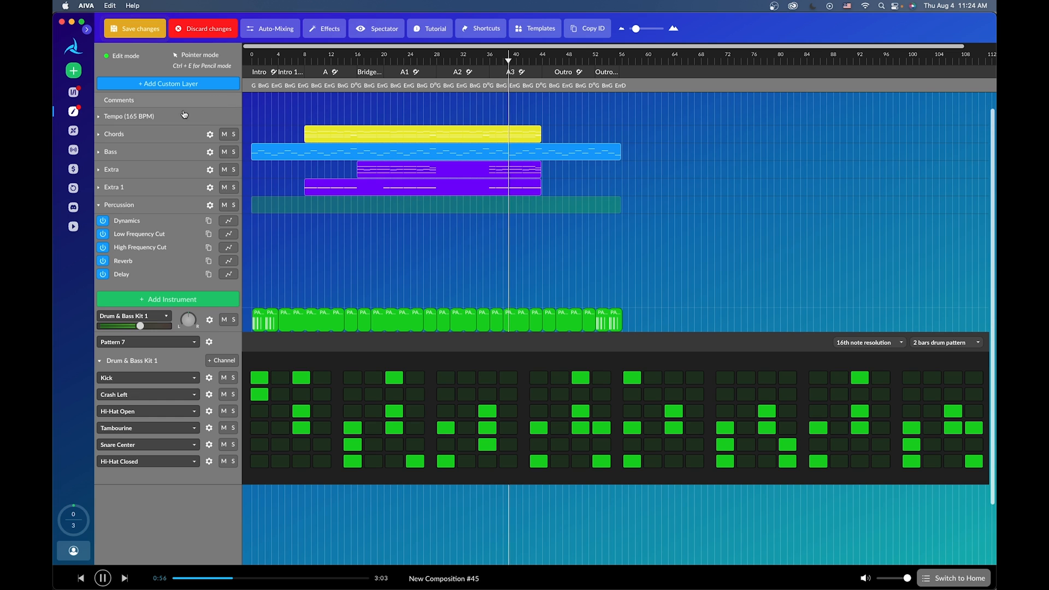
click(156, 134)
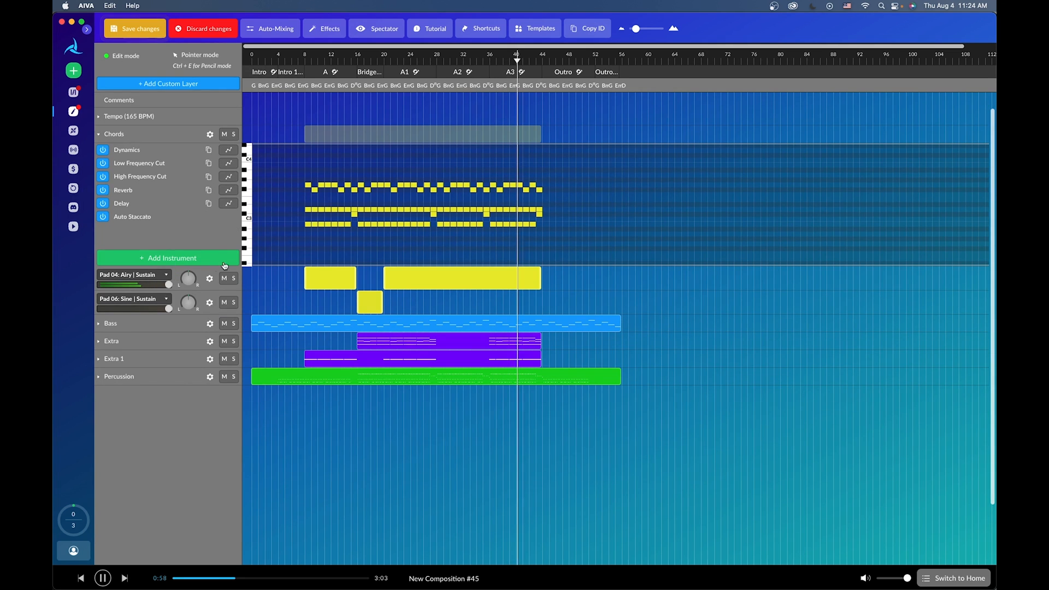
click(188, 328)
mouse_move(136, 308)
drag(136, 309, 144, 309)
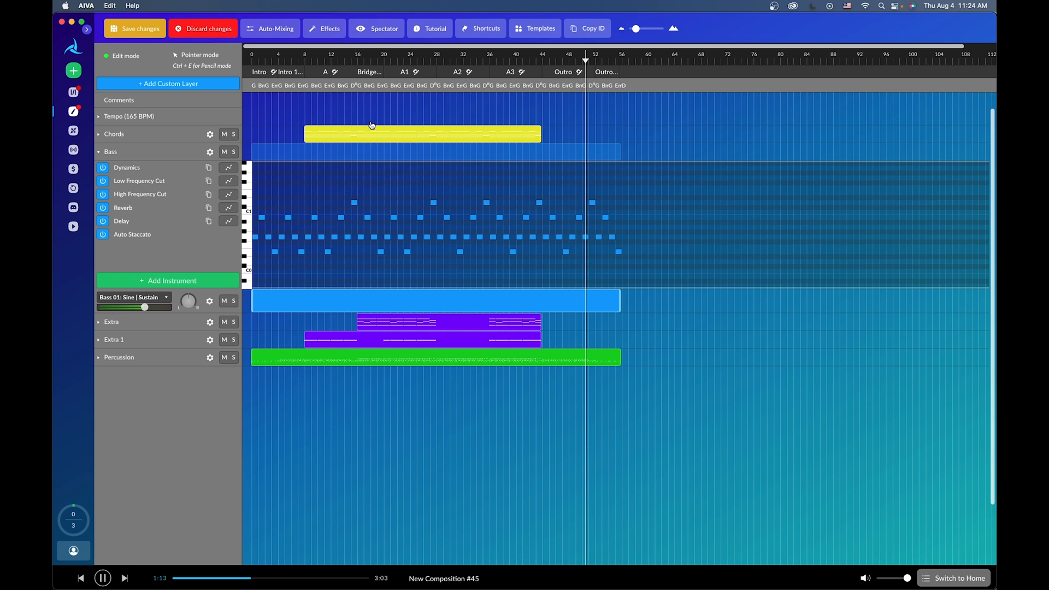
click(380, 61)
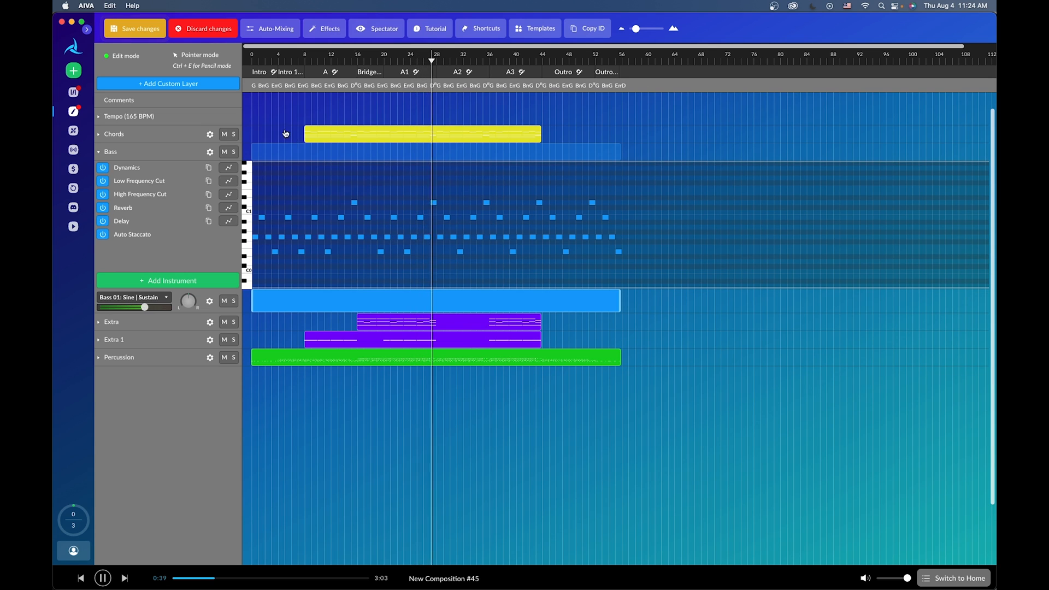
key(space)
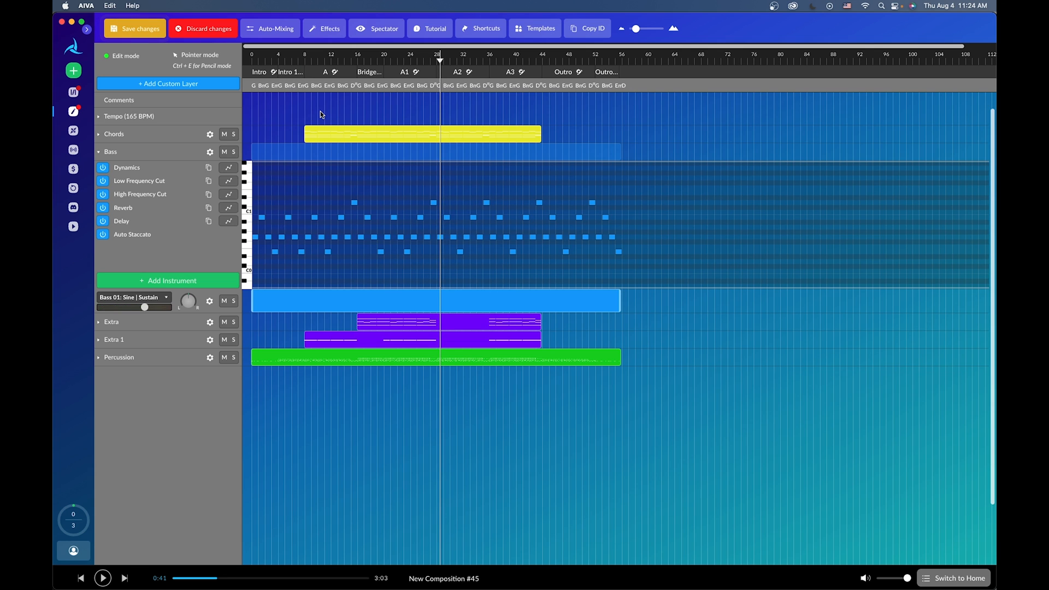
- Set the composition's auto-mixing levels to Extra -2 dB, Bass 9 dB, Extra 1 -12 dB, Chords 2 dB and Percussion 3 dB
click(252, 26)
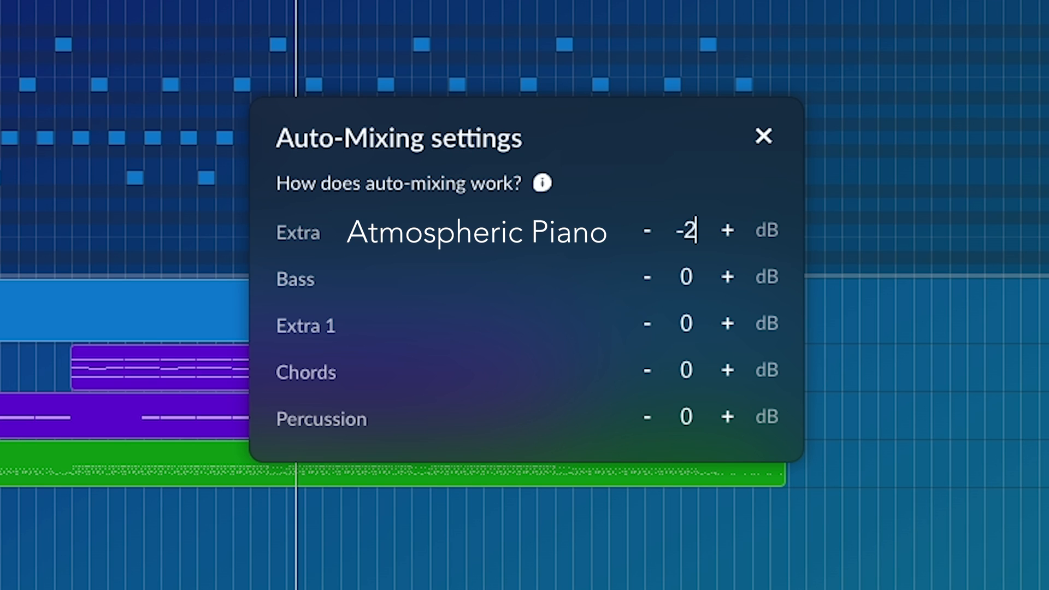
click(693, 271)
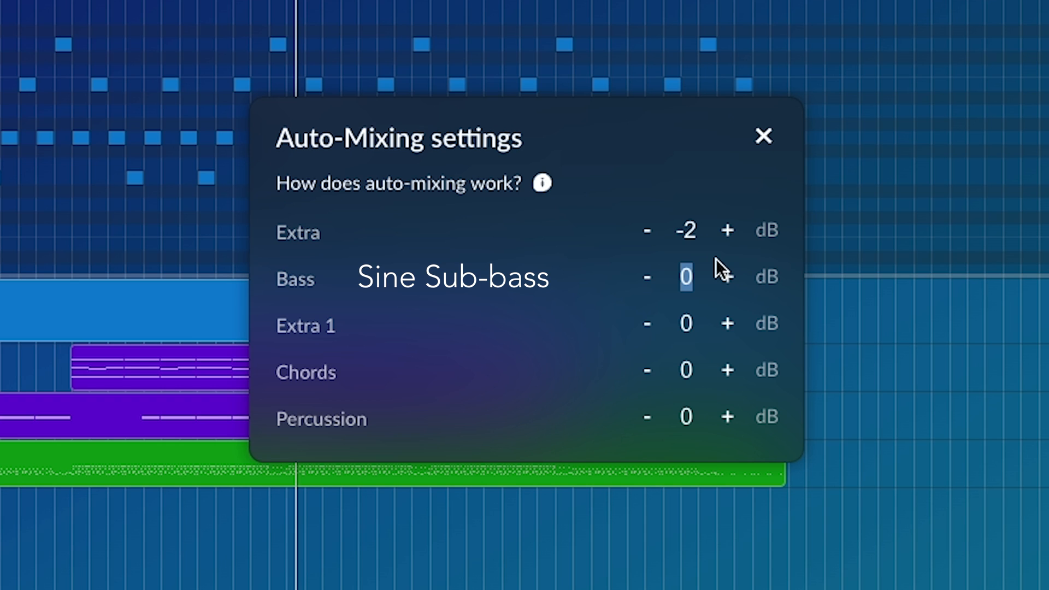
text(8)
key(BackSpace)
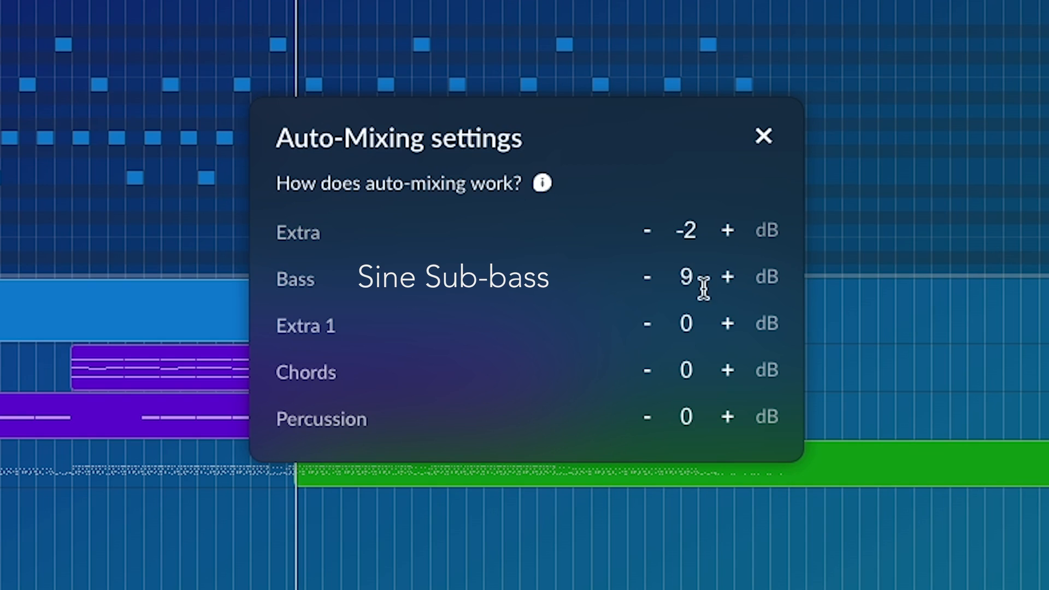
click(683, 331)
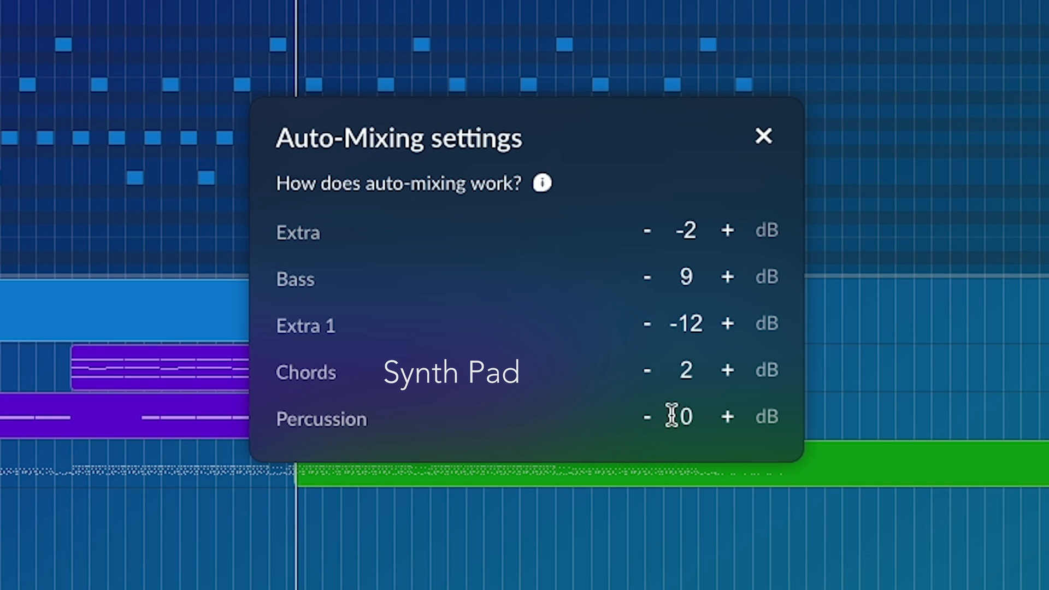
click(694, 409)
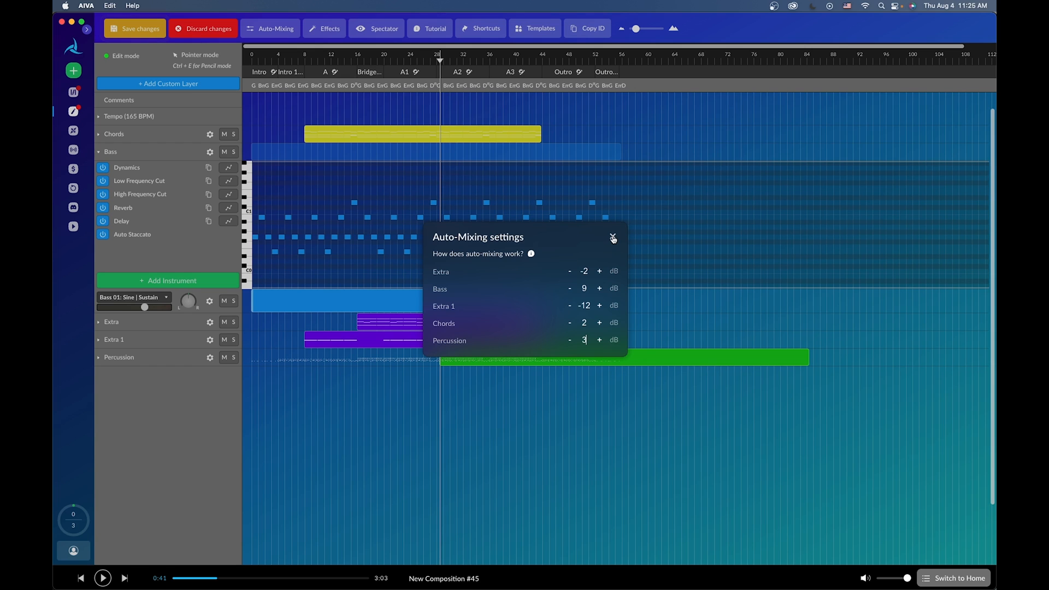
click(764, 137)
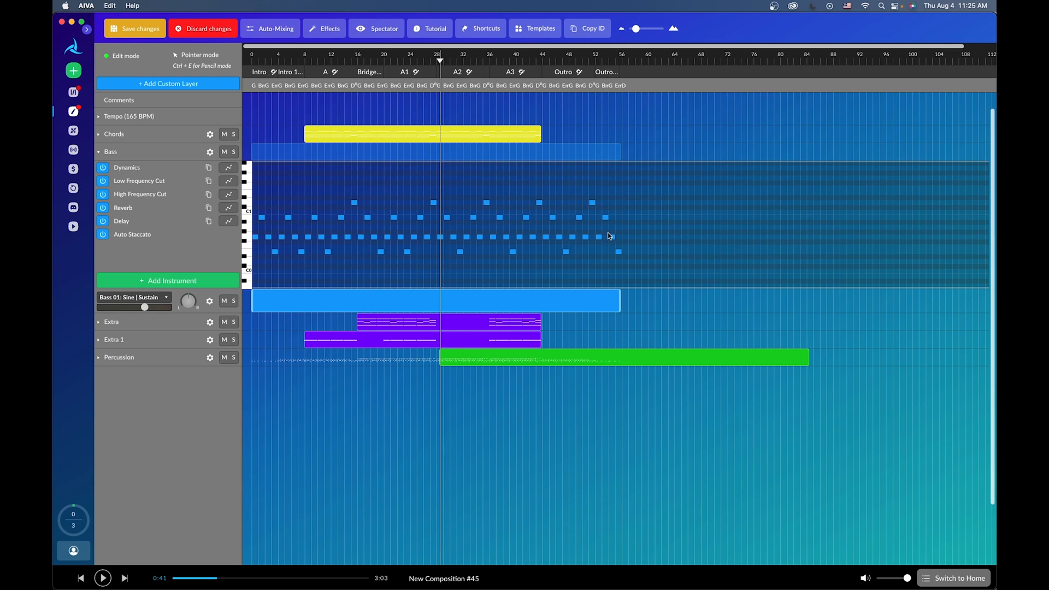
- Save the composition changes with Mix & Normalise and play the remixed track from the beginning
click(117, 23)
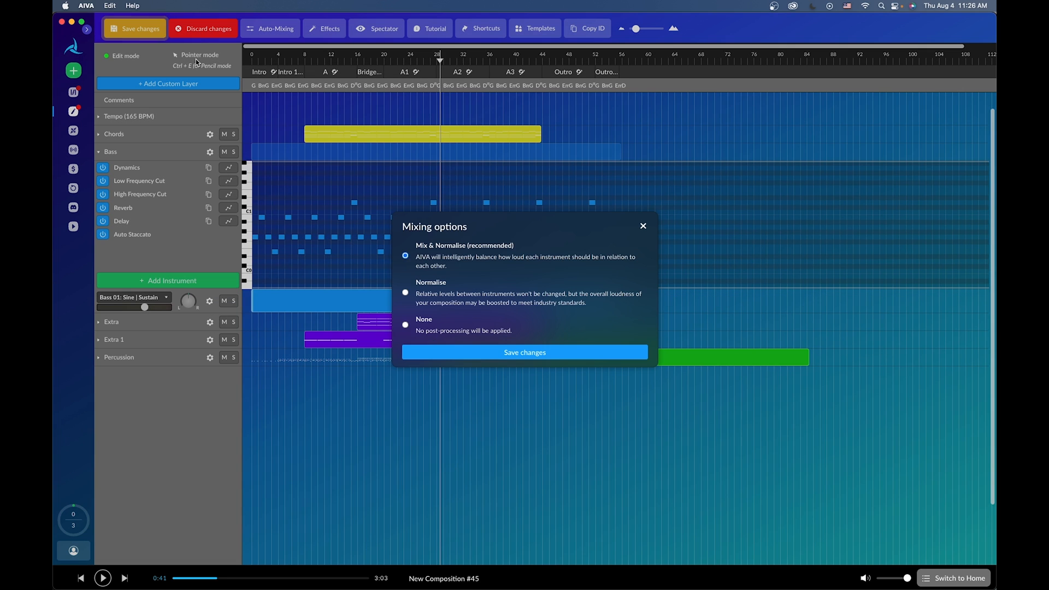
click(552, 358)
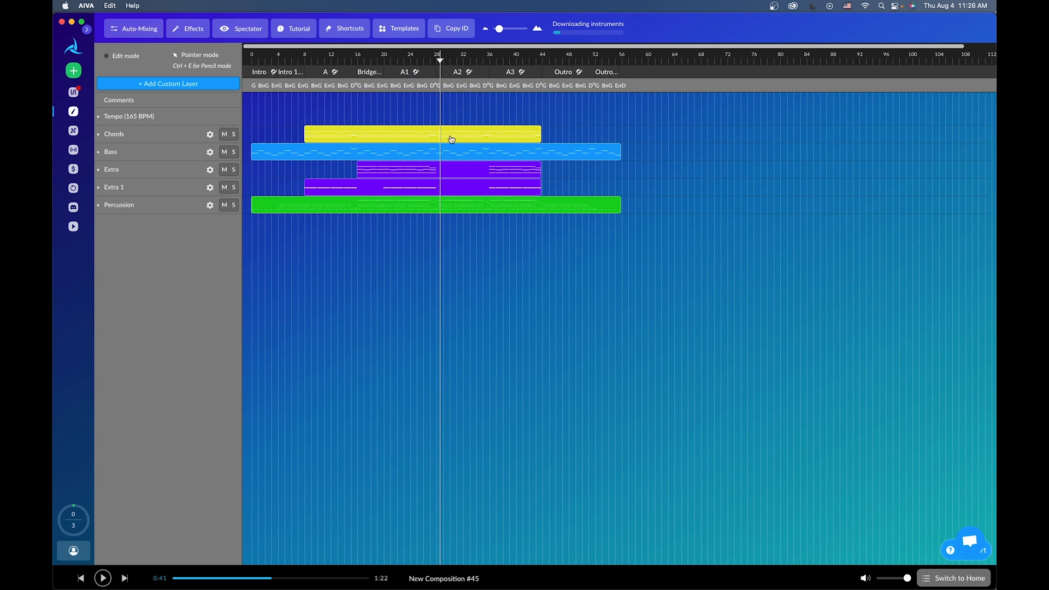
drag(440, 63, 252, 66)
key(space)
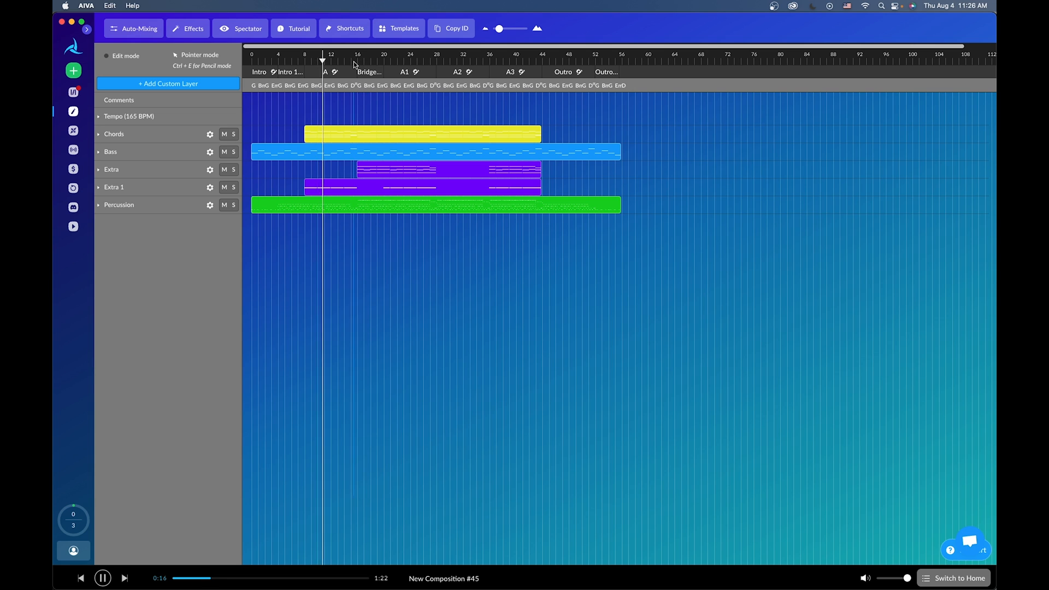
key(space)
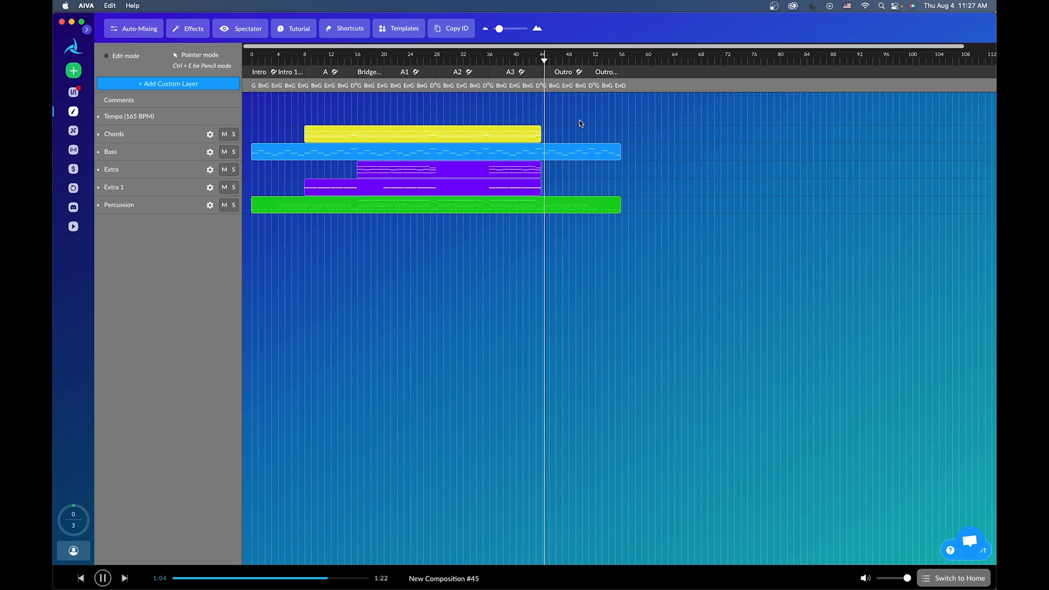
key(space)
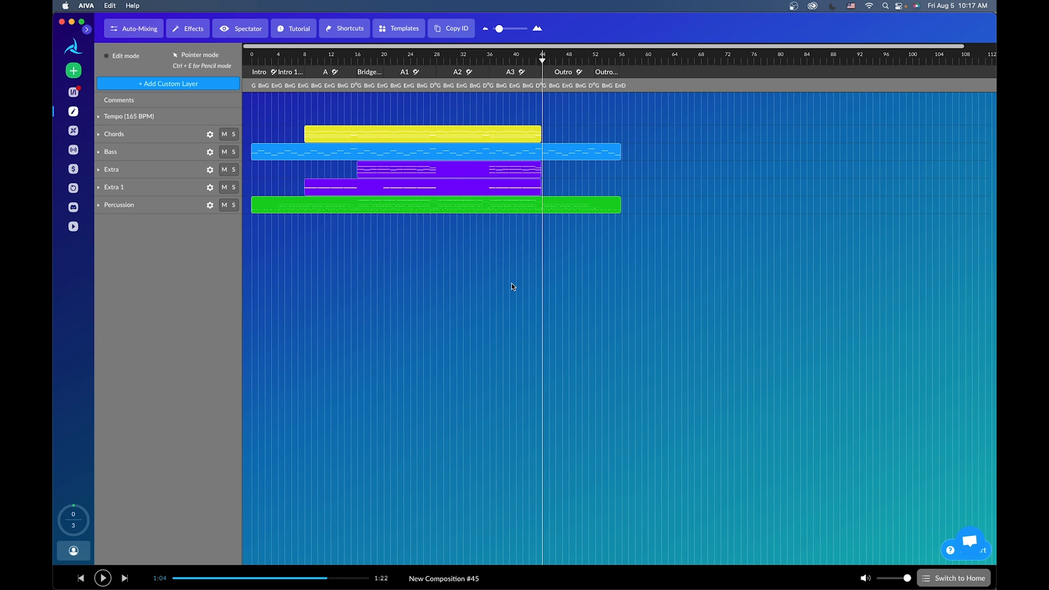
- Open the Liquid DnB GP generation profile from the list of generation profiles
click(73, 92)
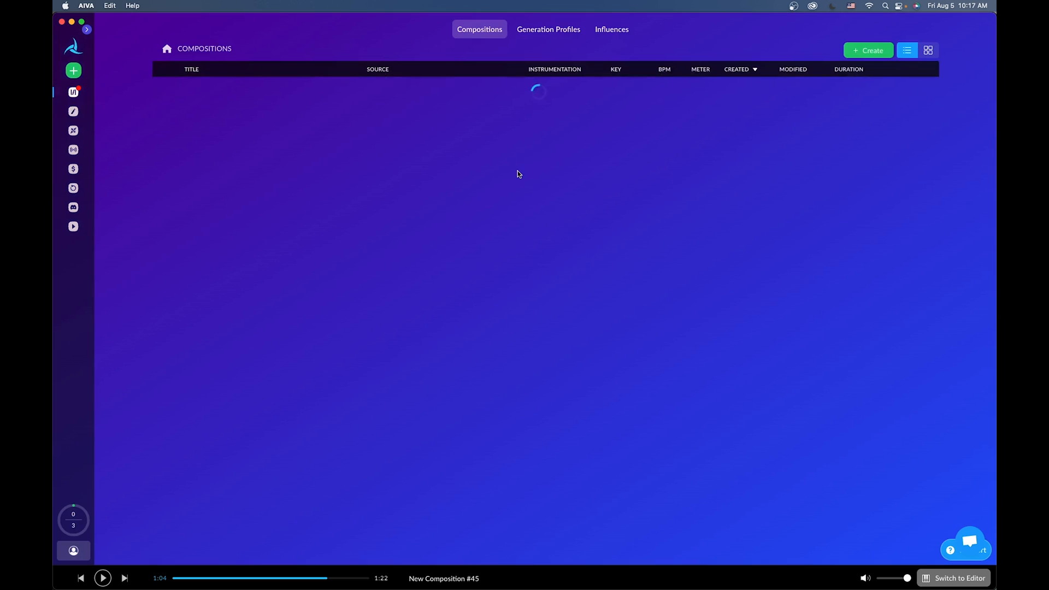
click(542, 31)
click(327, 88)
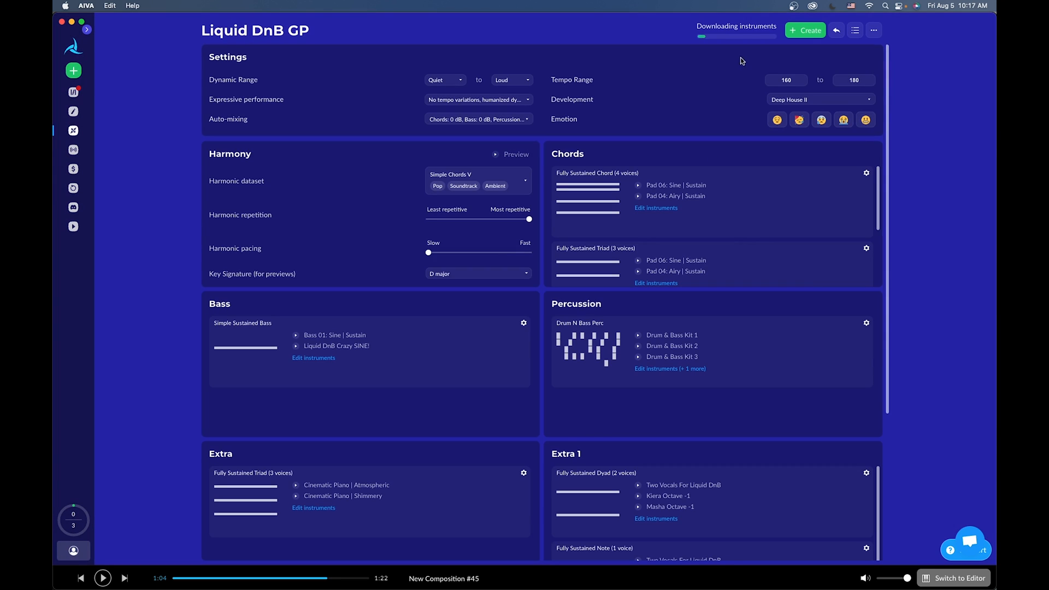
- Set the profile's auto-mixing levels to Bass 12 dB, Percussion 3 dB and Extra 1 -12 dB, and lower the Extra level
click(511, 120)
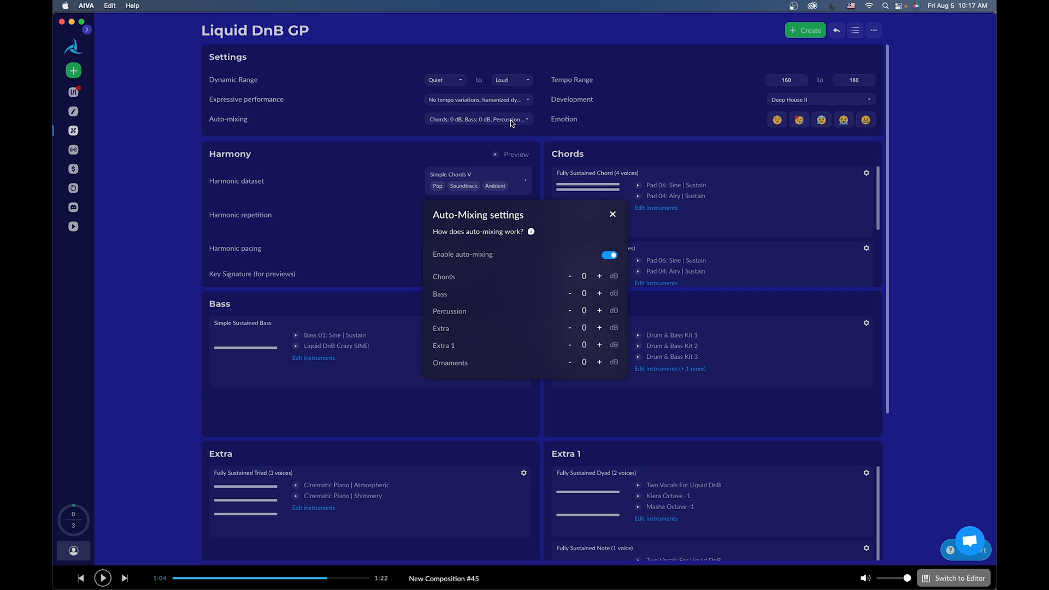
click(586, 293)
text(12)
click(584, 310)
text(3)
click(585, 327)
text(-12)
key(BackSpace)
click(585, 344)
text(-12)
click(613, 215)
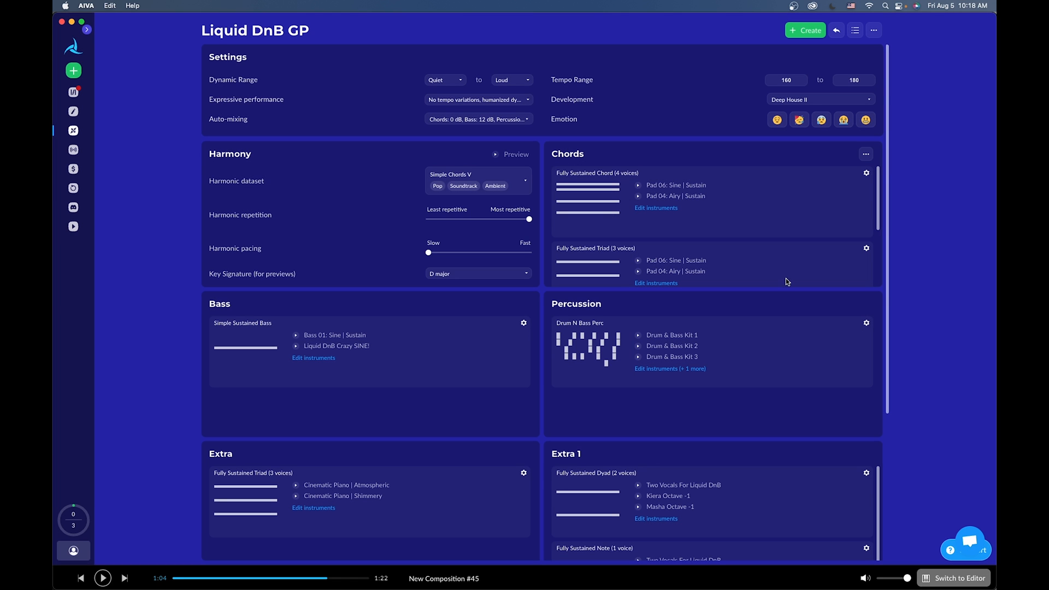